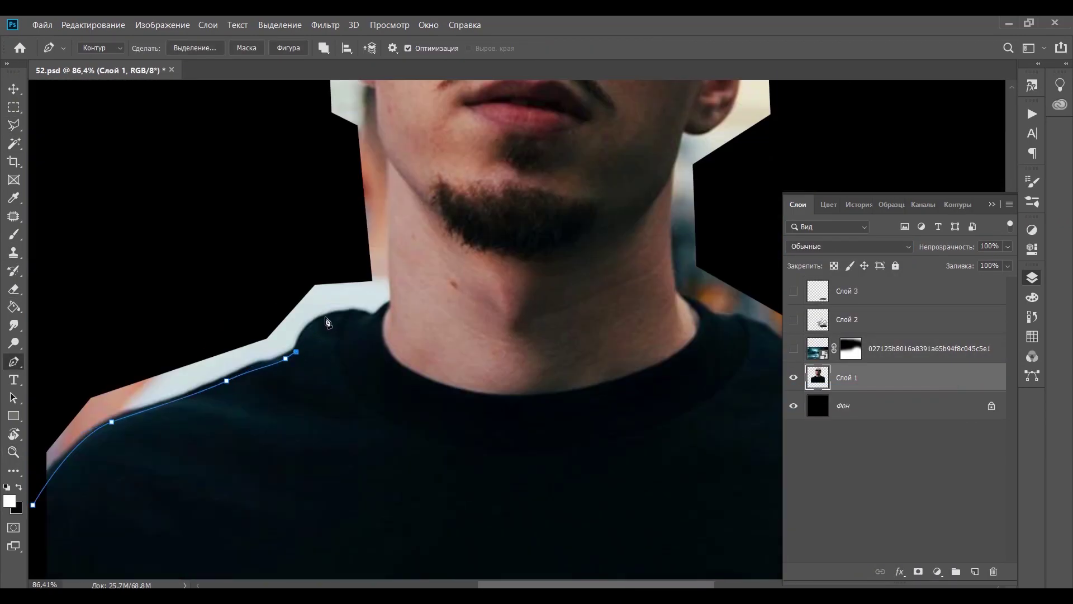
- Add two points and curve the pen path around the man's shoulder
click(325, 316)
click(371, 317)
drag(366, 307, 411, 435)
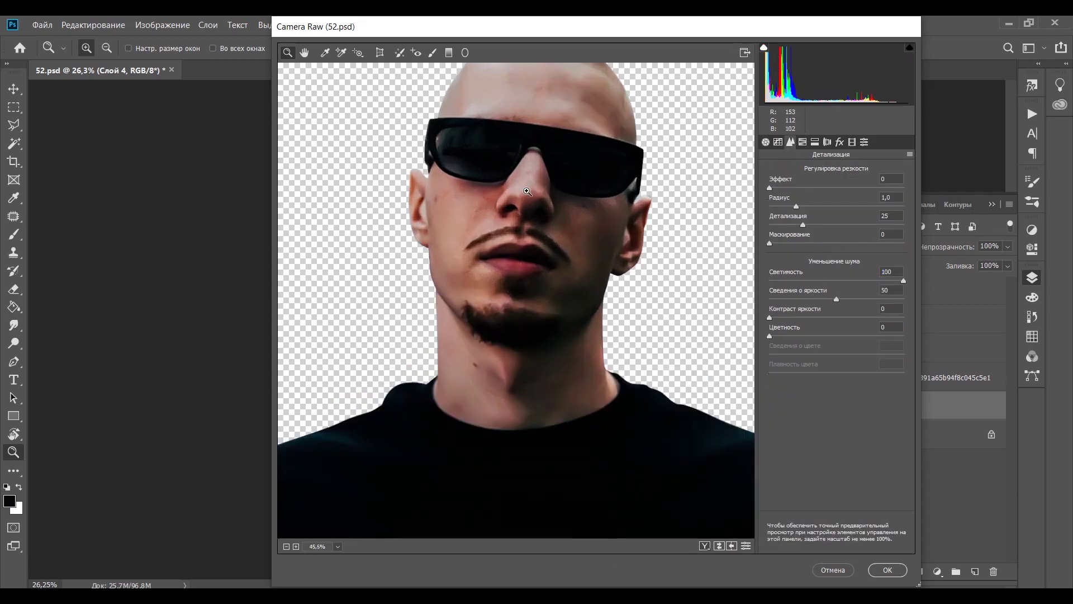
- Darken the ship's midtones with an Image > Adjustments > Levels change
key(ctrl+minus)
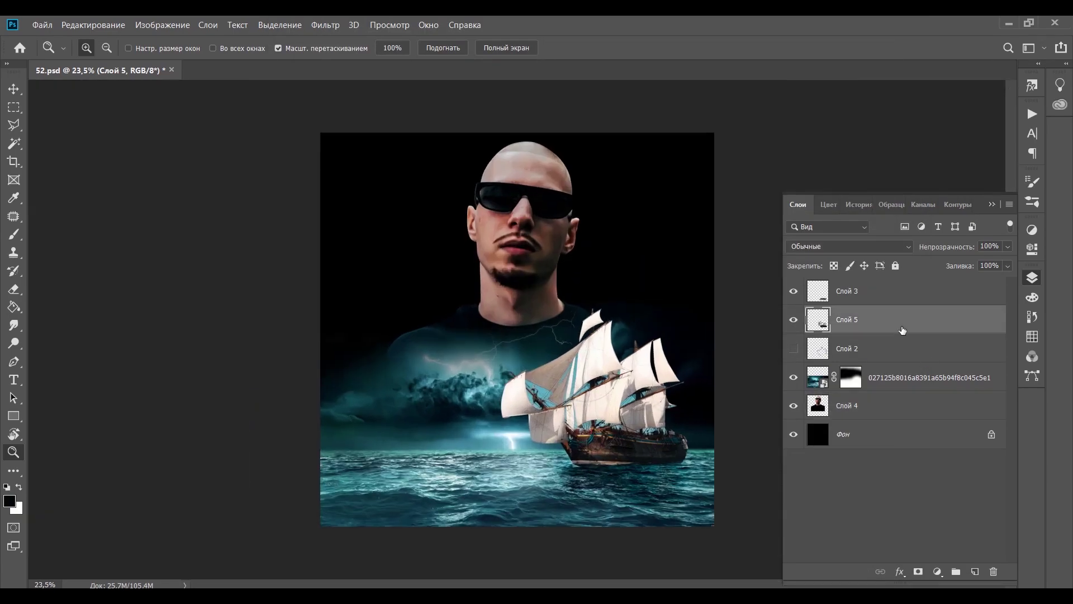
click(163, 25)
mouse_move(184, 66)
click(381, 70)
drag(133, 236, 151, 242)
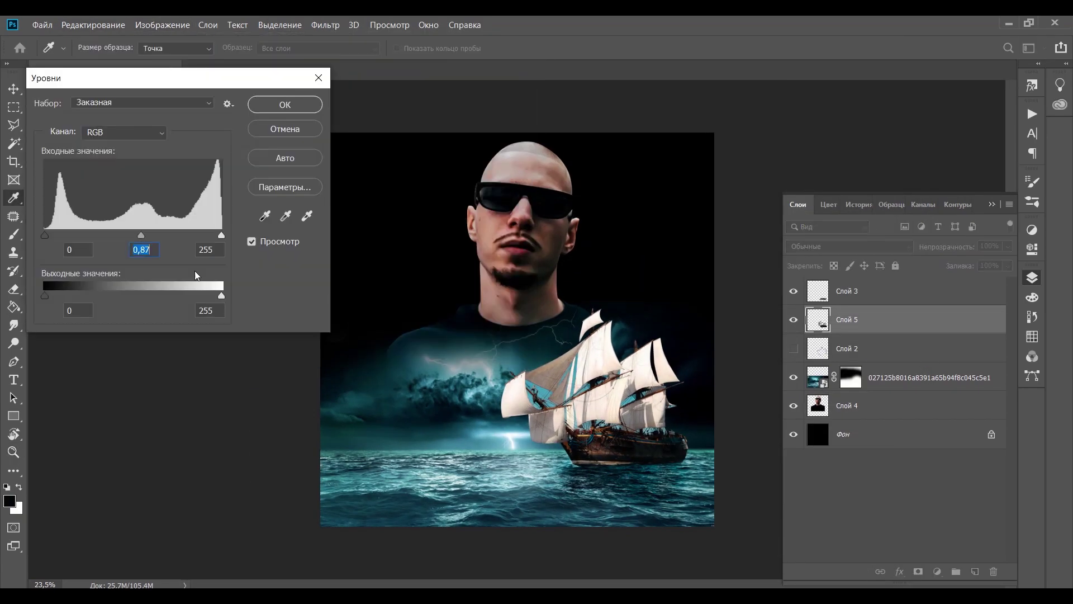
click(285, 104)
- Give the stormy sea Levels with midtones 0,81 and white output 237
click(922, 378)
click(162, 24)
click(381, 70)
drag(485, 264, 499, 268)
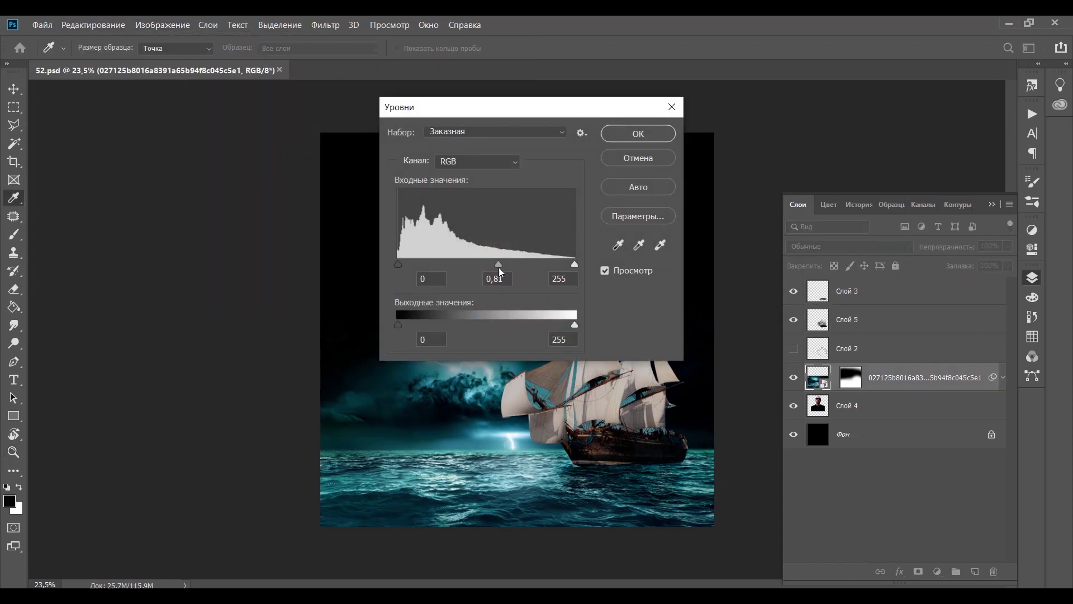
drag(503, 107, 259, 65)
drag(330, 283, 317, 283)
- Apply the sea's Levels and set up a soft black brush for the portrait mask
key(Return)
click(894, 445)
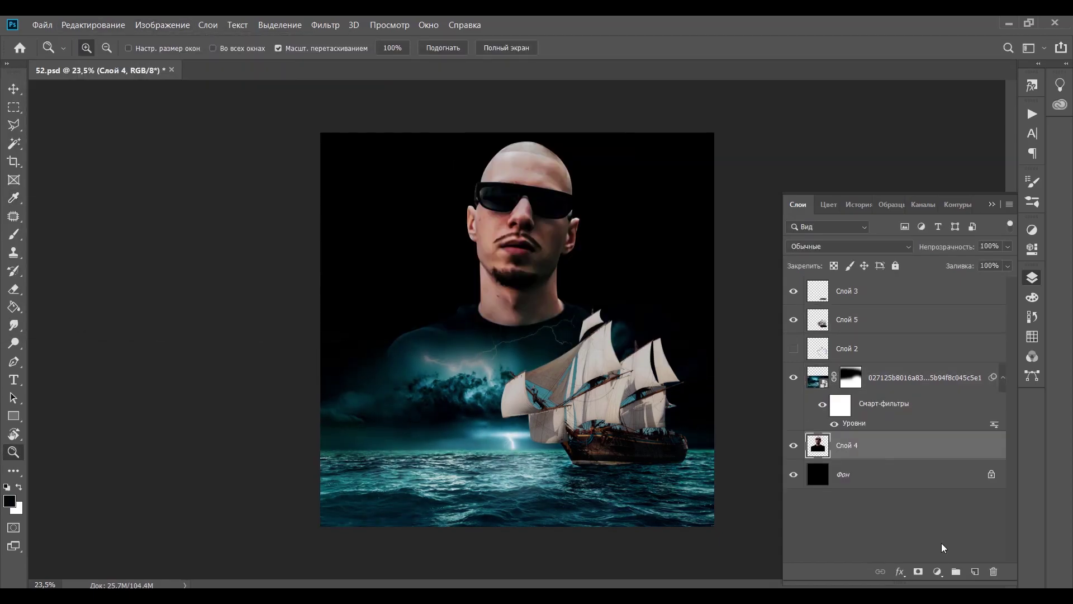
key(b)
right_click(414, 363)
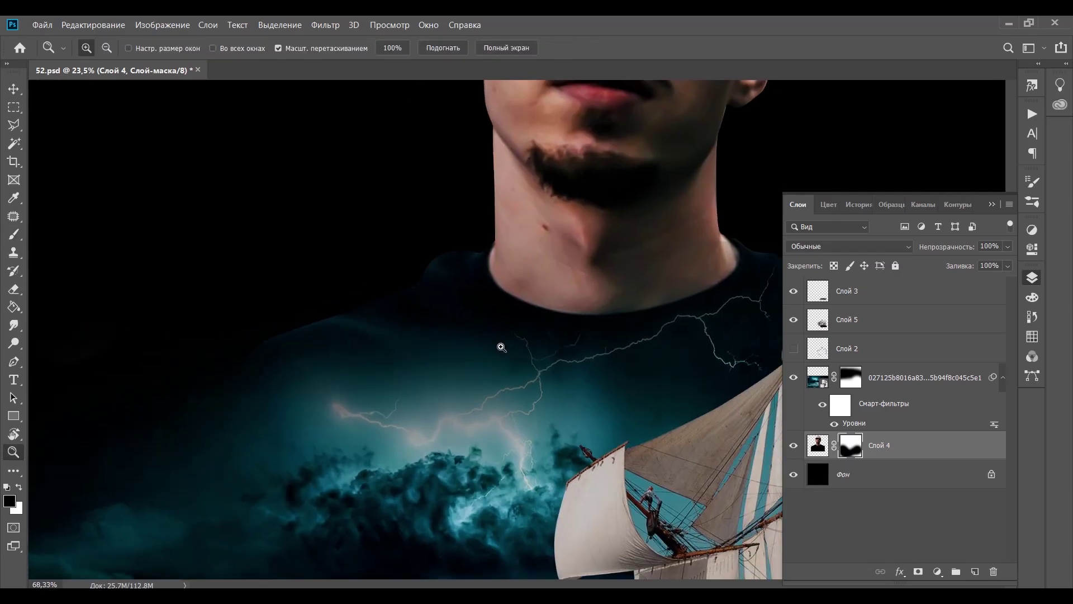
key(ctrl+0)
click(845, 355)
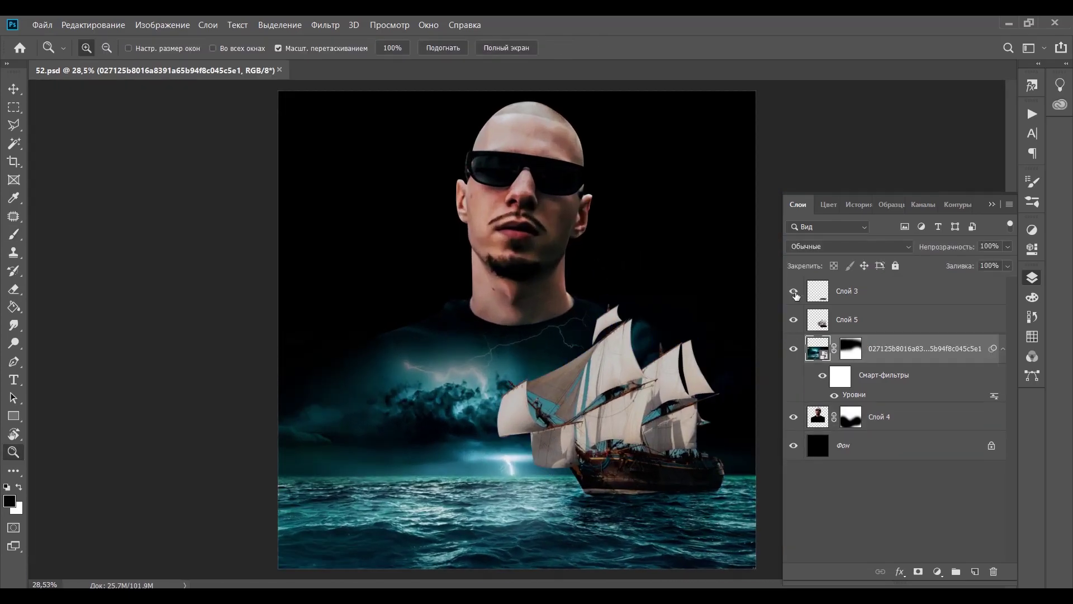
- Mask the ship layer and fill a Polygonal Lasso sail gap with black
click(847, 319)
click(918, 571)
key(l)
scroll(559, 385, up, 10)
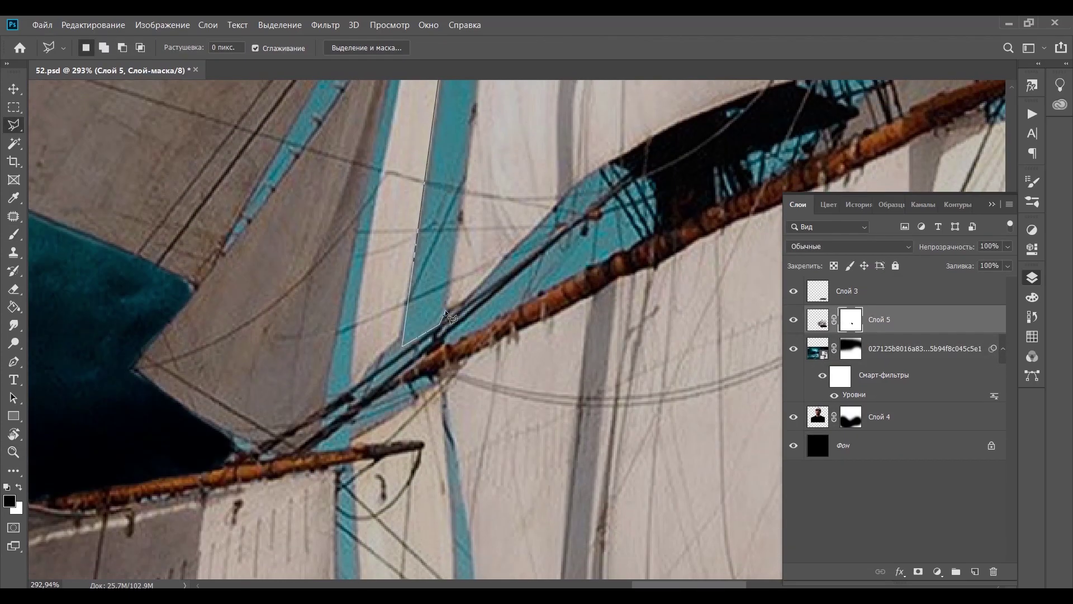
double_click(452, 318)
key(shift+F5)
click(539, 158)
click(531, 280)
key(Return)
- Outline another gap higher up between the sails with the Polygonal Lasso
click(587, 118)
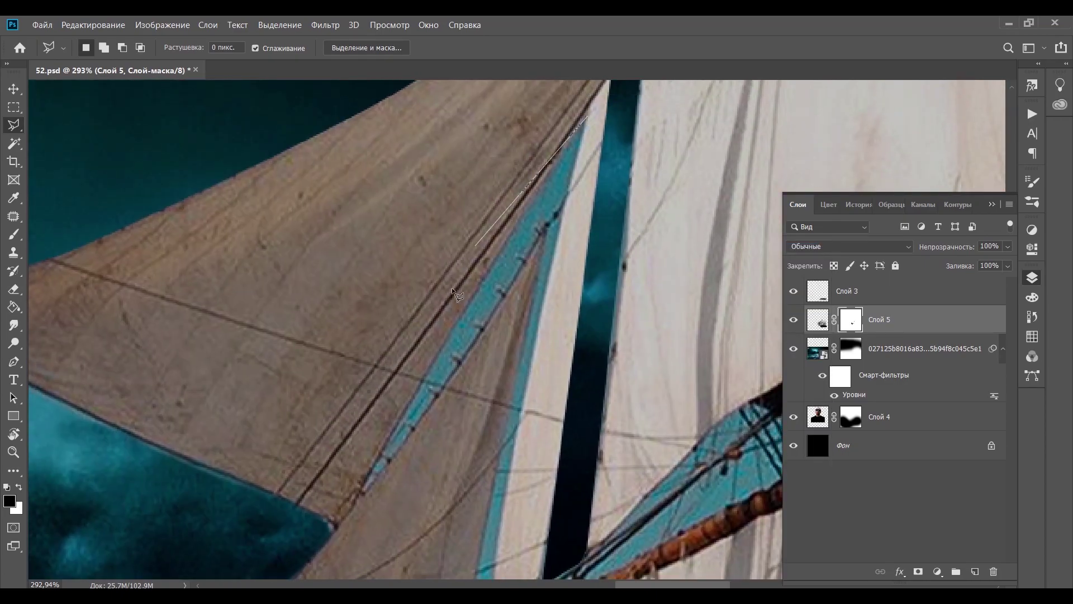
click(549, 223)
scroll(465, 482, down, 3)
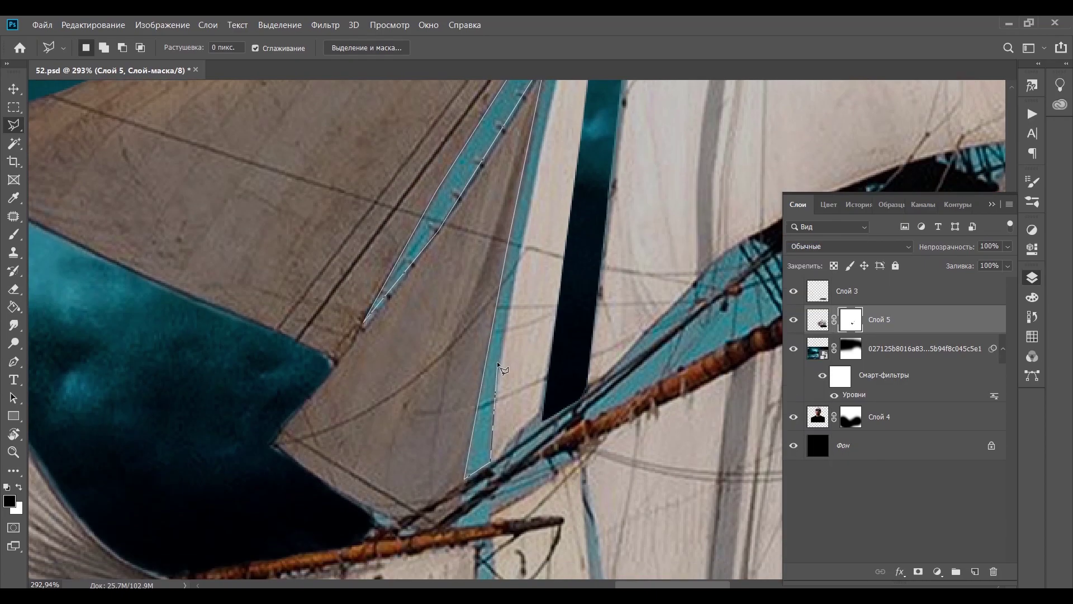
scroll(498, 364, up, 3)
key(Return)
right_click(556, 192)
key(Escape)
drag(492, 196, 484, 164)
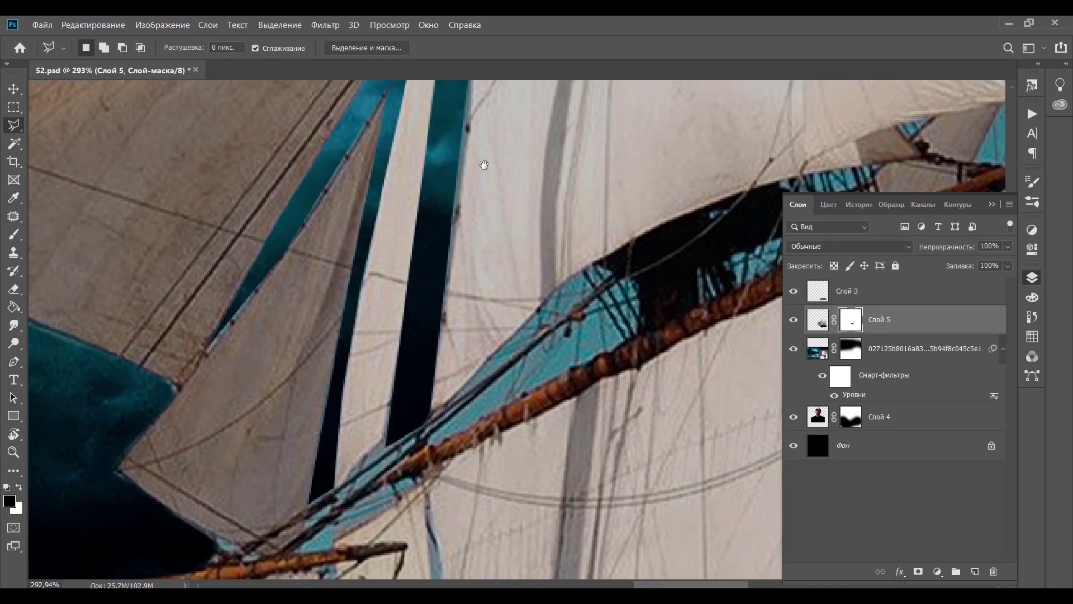
scroll(484, 164, down, 5)
scroll(458, 299, up, 8)
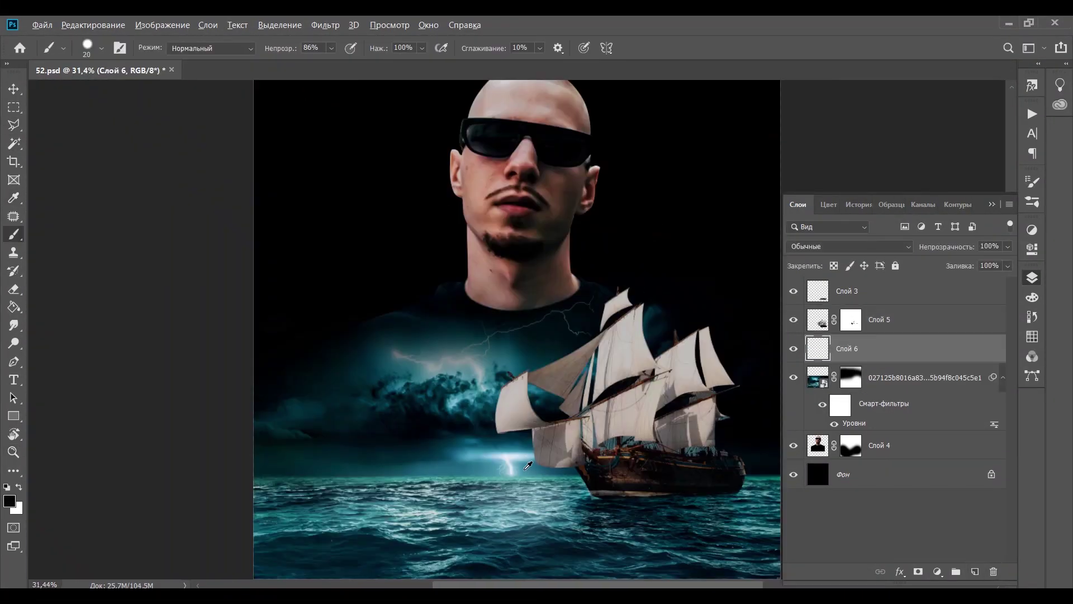
- Paint a soft teal glow over the sea with a huge soft brush
alt+click(527, 466)
right_click(598, 363)
key(Return)
click(664, 499)
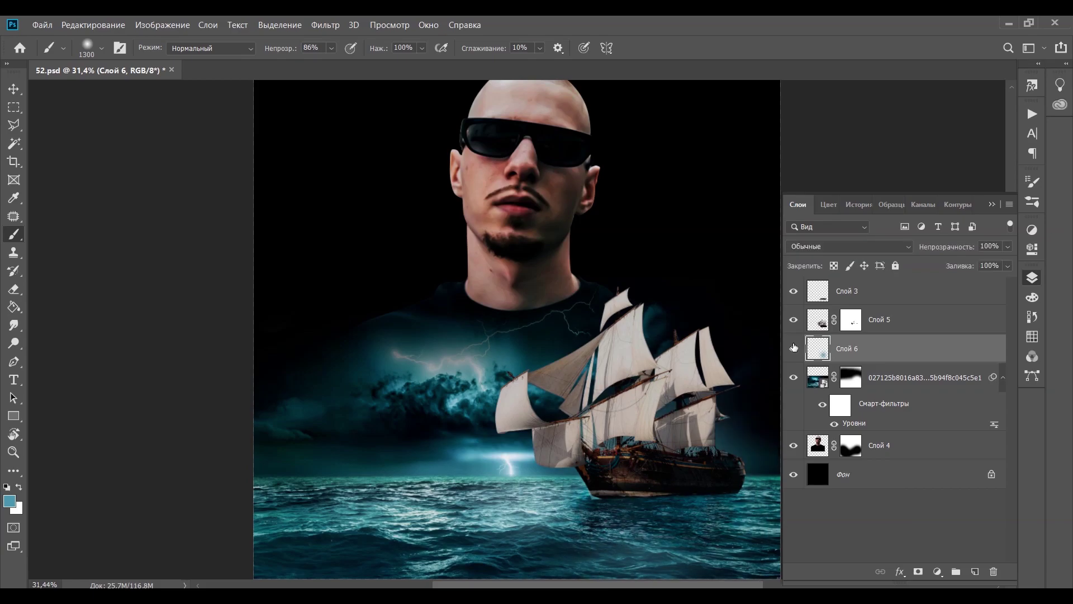
- Switch to the eraser and zoom out to see the whole poster
key(e)
key(z)
drag(794, 320, 767, 321)
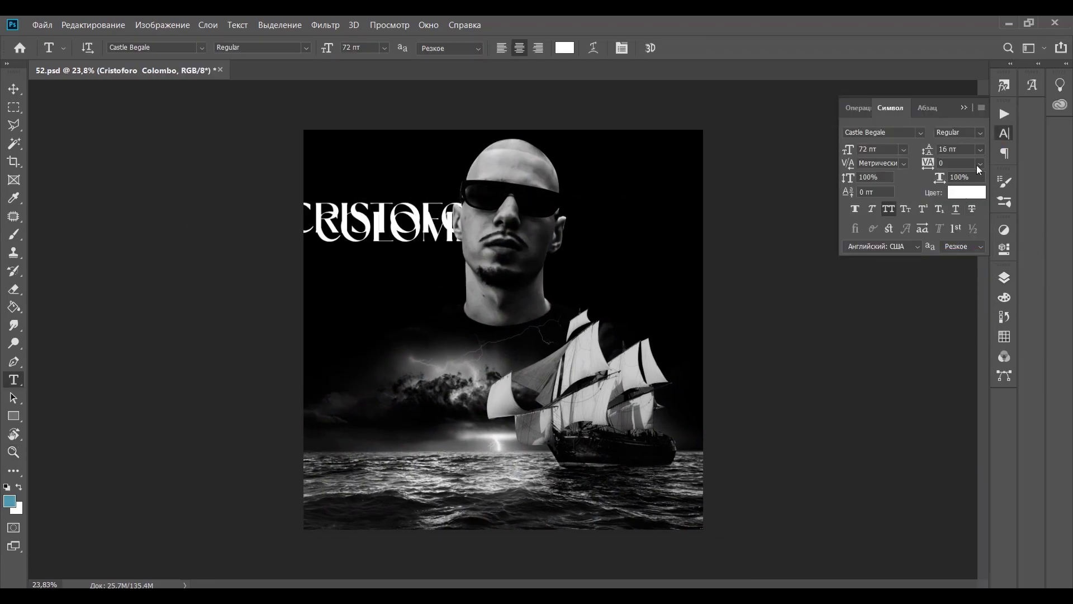
- Enlarge the Cristoforo Colombo title and centre it at the top
click(1004, 278)
key(ctrl+t)
drag(464, 201, 654, 163)
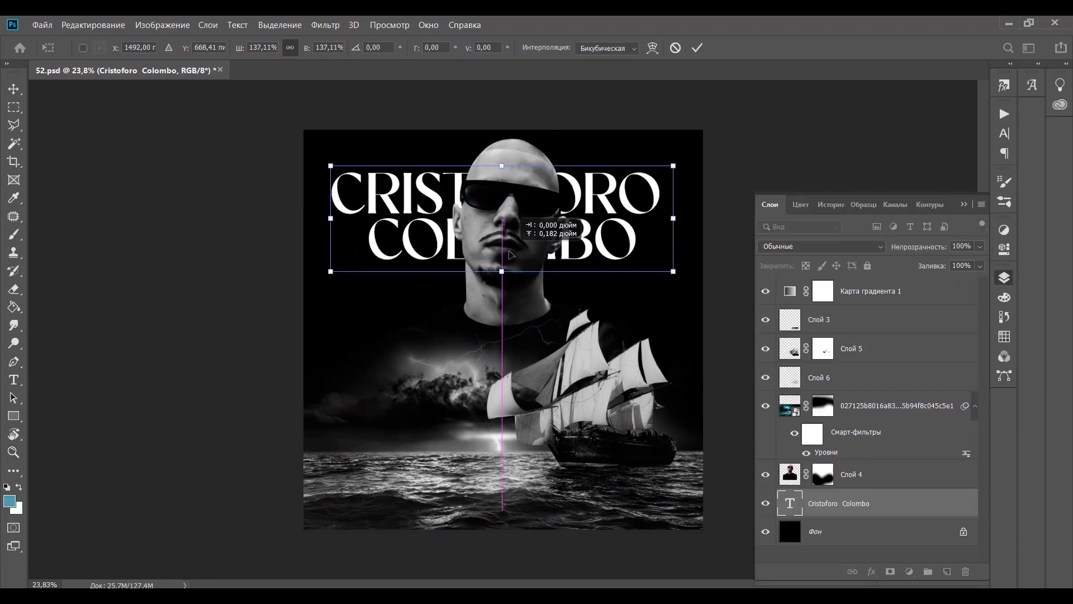
key(Return)
- Add an ornamental C letter, enlarged and placed beside CRISTOFORO
click(447, 347)
text(C)
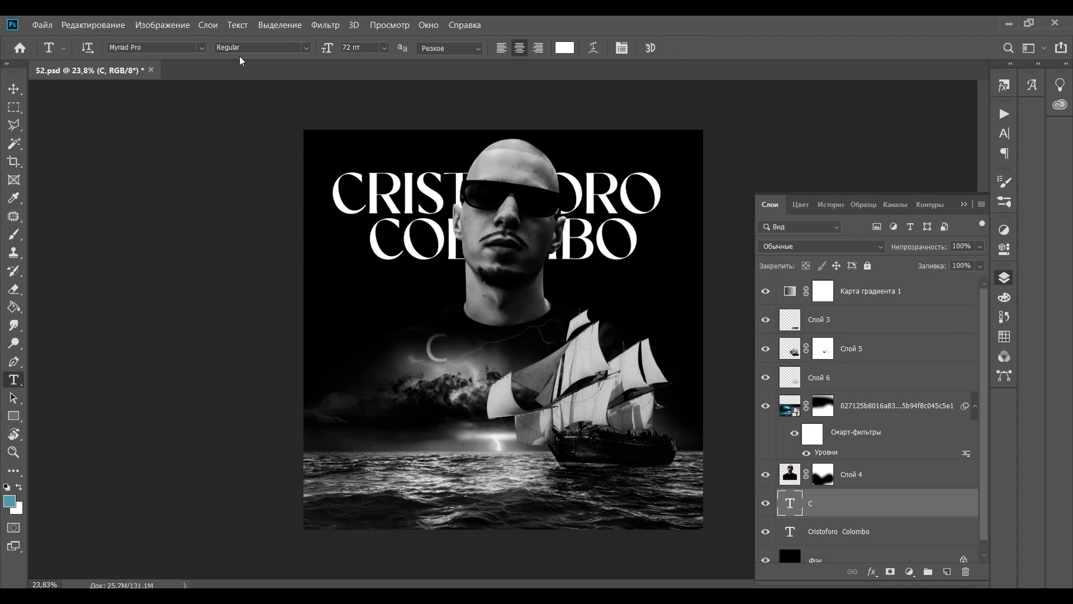
key(ctrl+Return)
key(ctrl+t)
drag(398, 326, 335, 179)
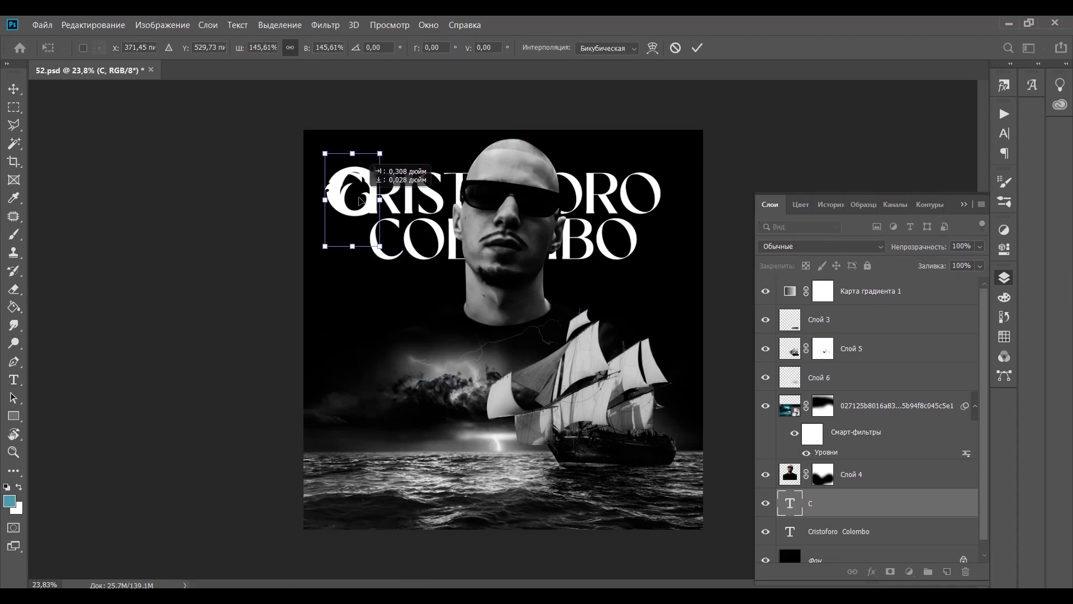
key(Return)
- Add a layer mask to the title and prepare a black brush
click(855, 531)
click(891, 572)
key(b)
right_click(480, 249)
key(Escape)
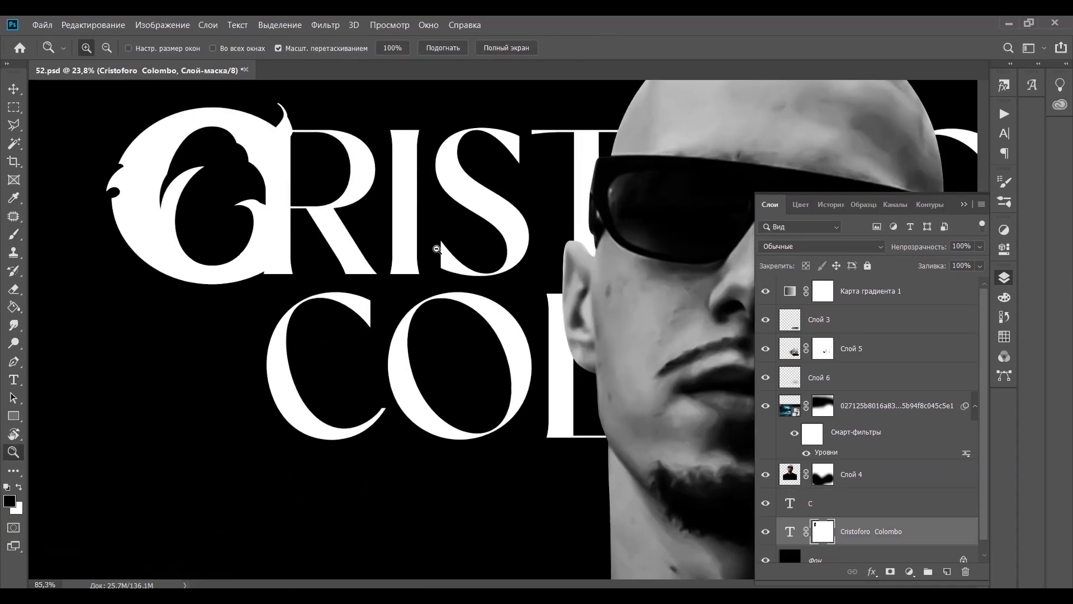
- Enlarge the ornamental C to about 144%
click(855, 503)
key(ctrl+t)
mouse_move(353, 246)
mouse_down()
mouse_move(347, 288)
mouse_move(363, 225)
mouse_up()
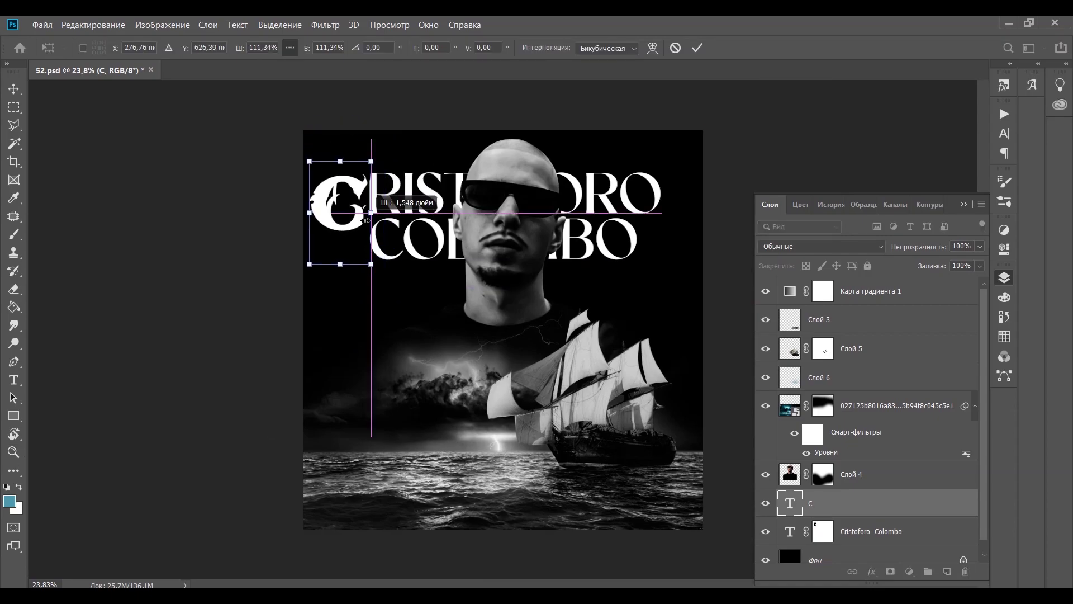
key(Return)
key(z)
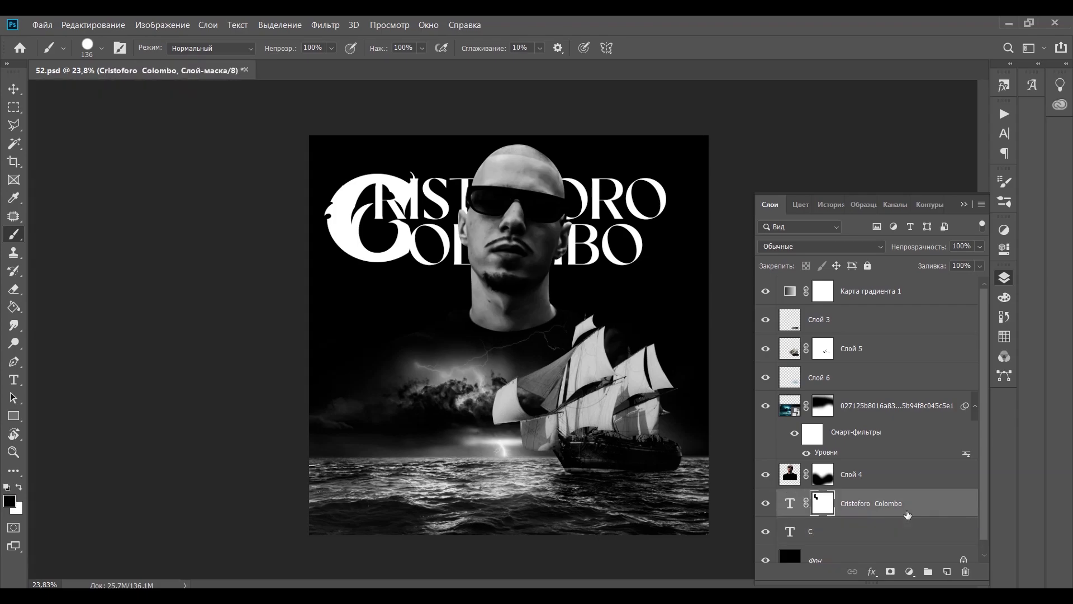
- Shrink the centred title, then zoom in on the RIS letters to paint the C's mask black
key(ctrl+t)
mouse_move(492, 216)
mouse_down()
mouse_move(513, 231)
mouse_move(554, 307)
mouse_up()
key(Return)
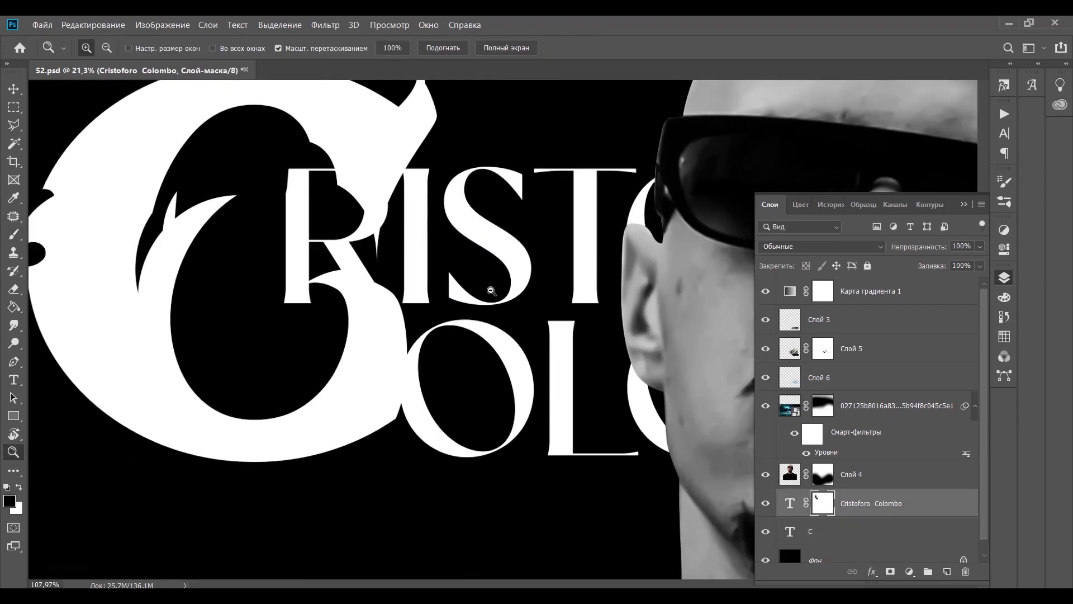
key(alt+bracketleft)
key(b)
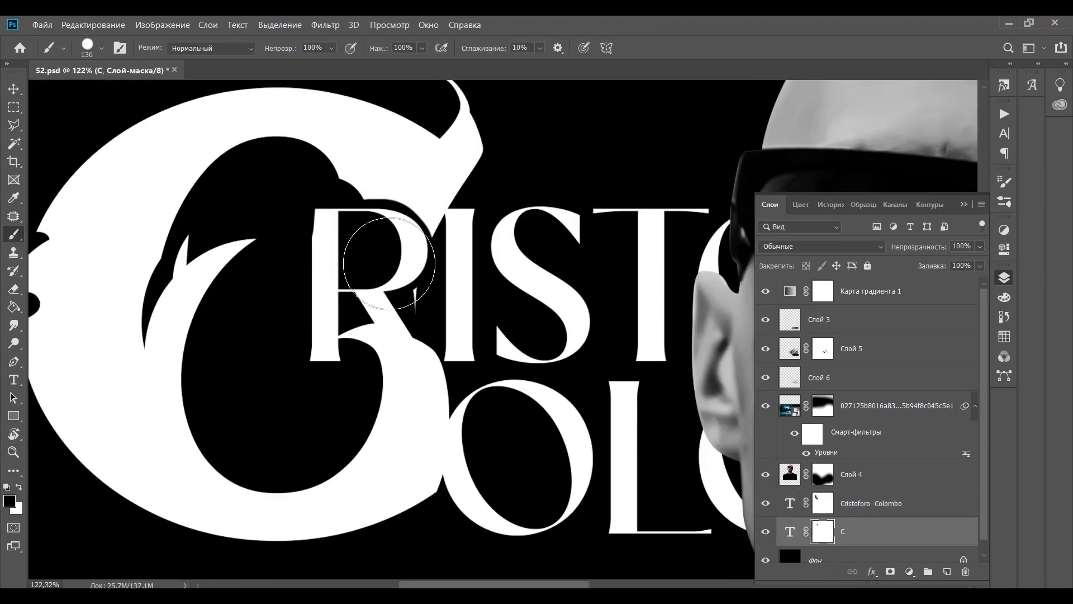
drag(333, 344, 340, 269)
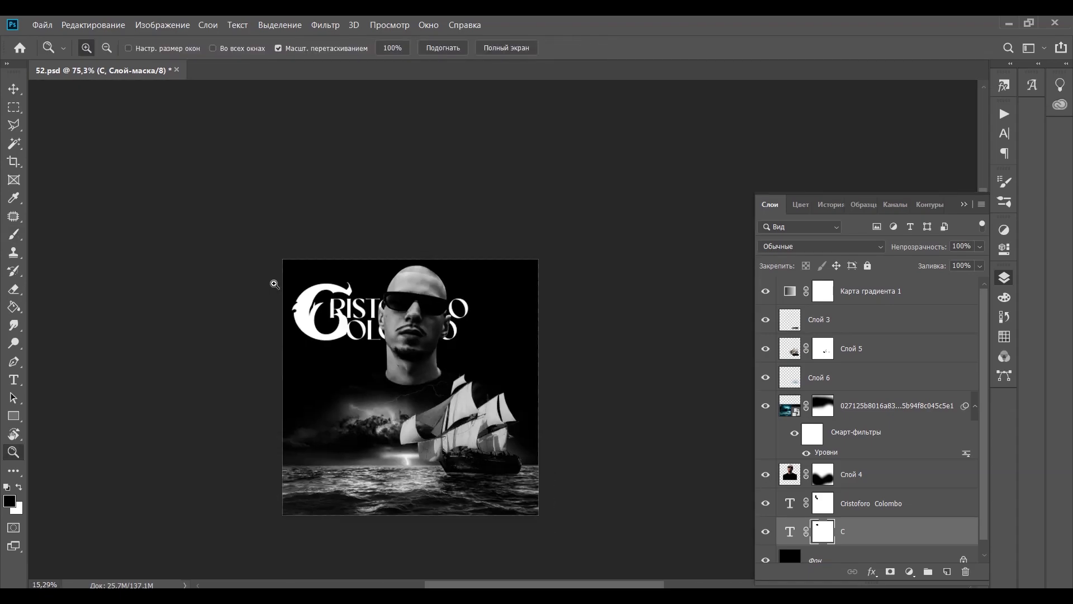
drag(270, 282, 332, 183)
- Add an O letter, enlarged to about 244% and positioned beside the title
key(ctrl+0)
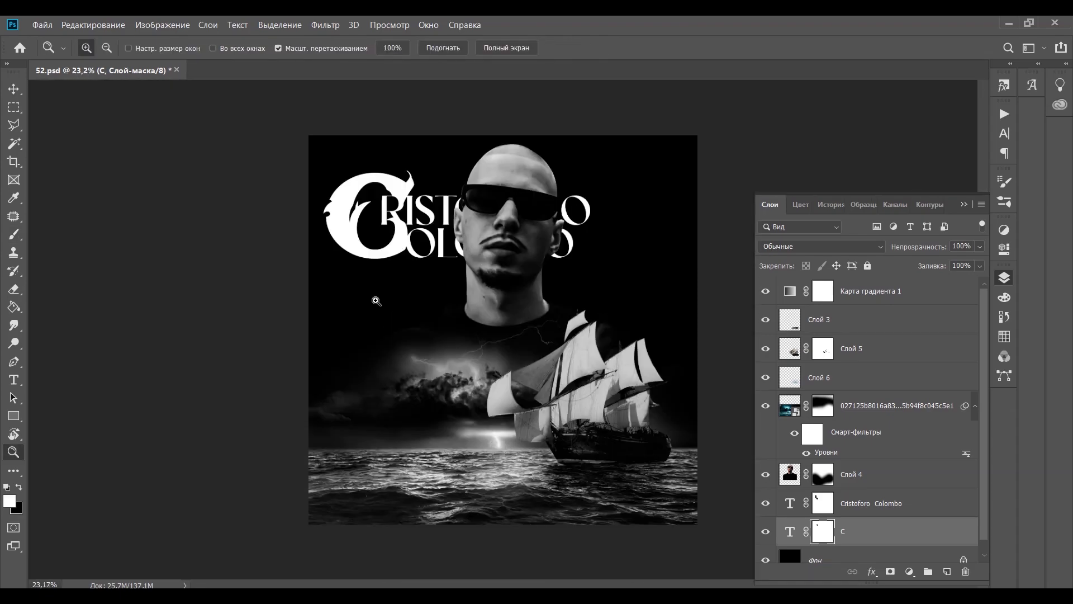
scroll(391, 279, up, 3)
scroll(391, 279, up, 3)
key(t)
click(637, 340)
text(O)
key(ctrl+t)
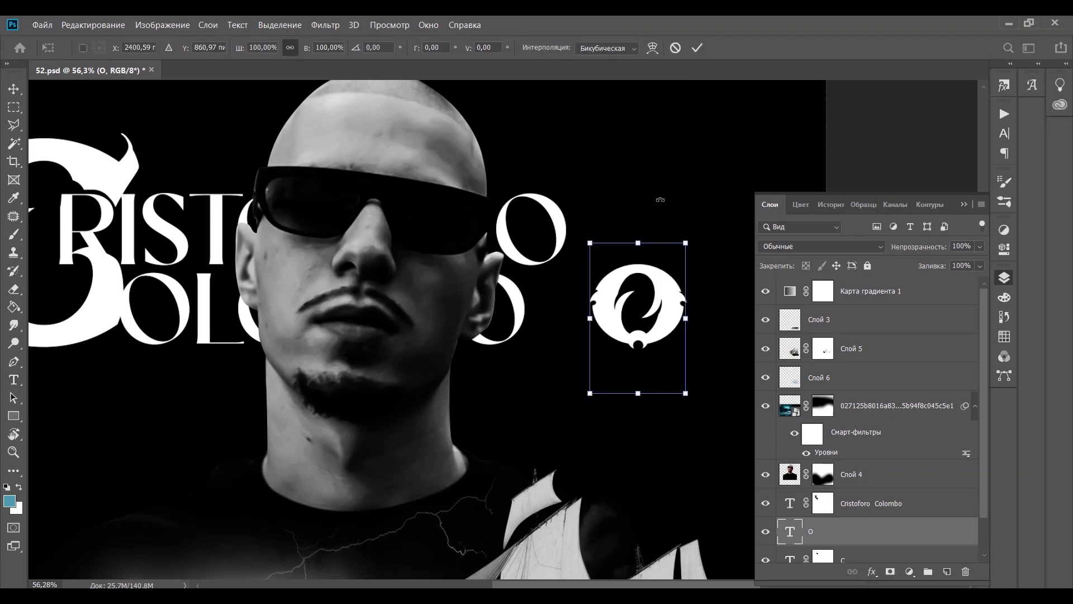
drag(637, 268, 157, 392)
drag(204, 431, 226, 456)
drag(156, 313, 725, 246)
key(Return)
- Hide the O to paint black on the title's mask, then show it again
key(z)
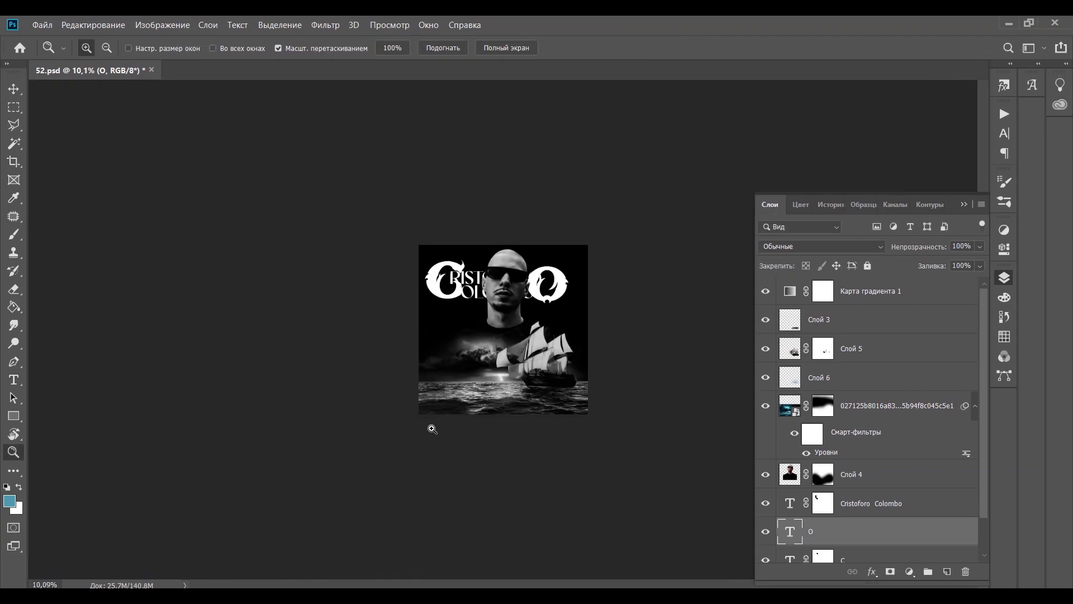
scroll(979, 506, down, 2)
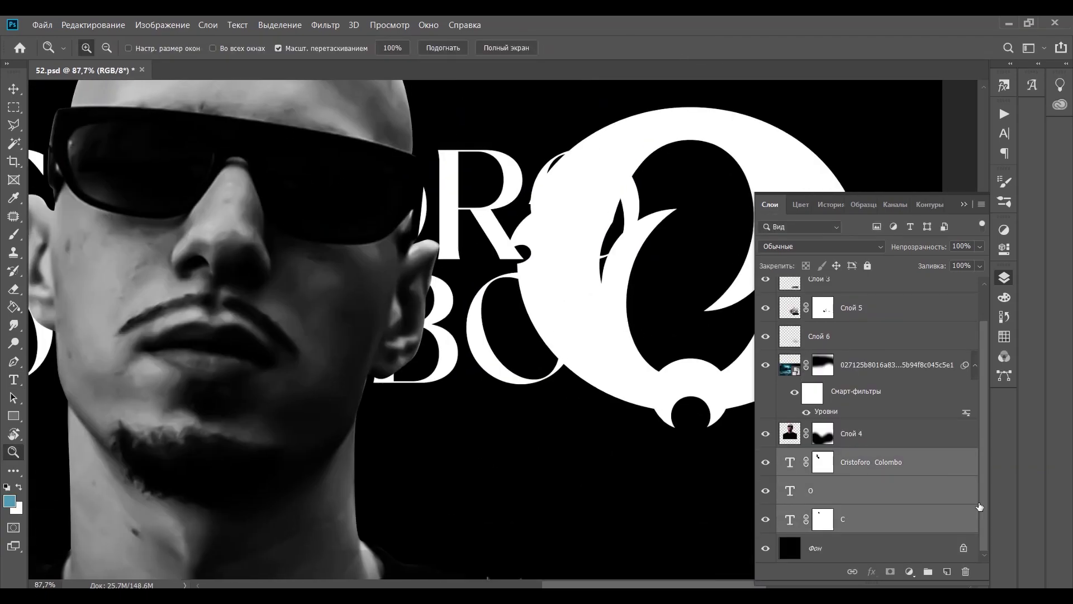
click(822, 462)
key(b)
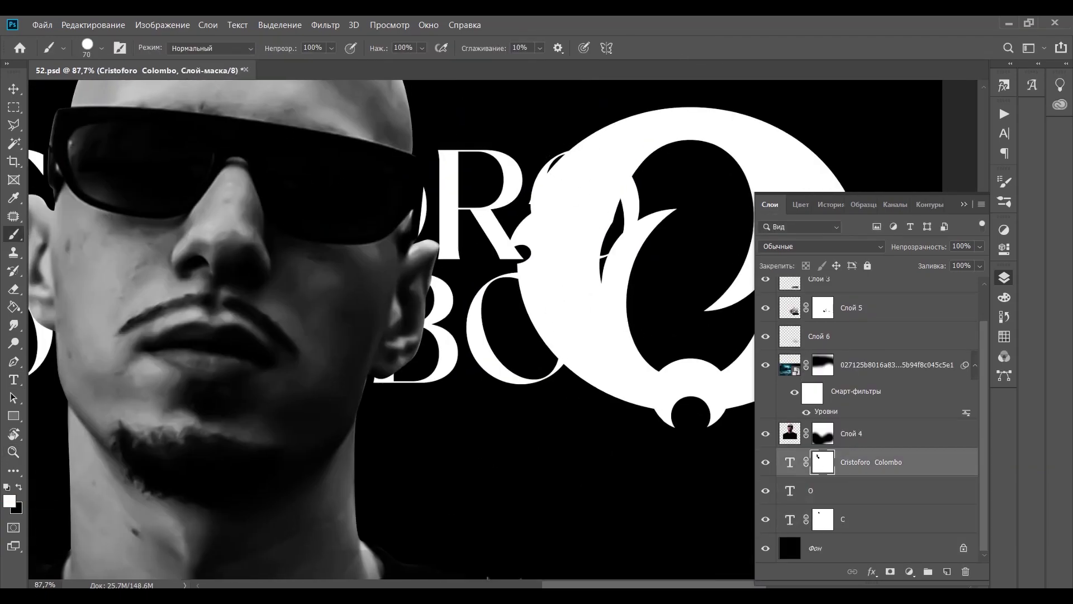
click(765, 490)
key(d)
click(766, 490)
- Enlarge the big O letter further
click(839, 490)
key(ctrl+t)
drag(671, 184, 731, 168)
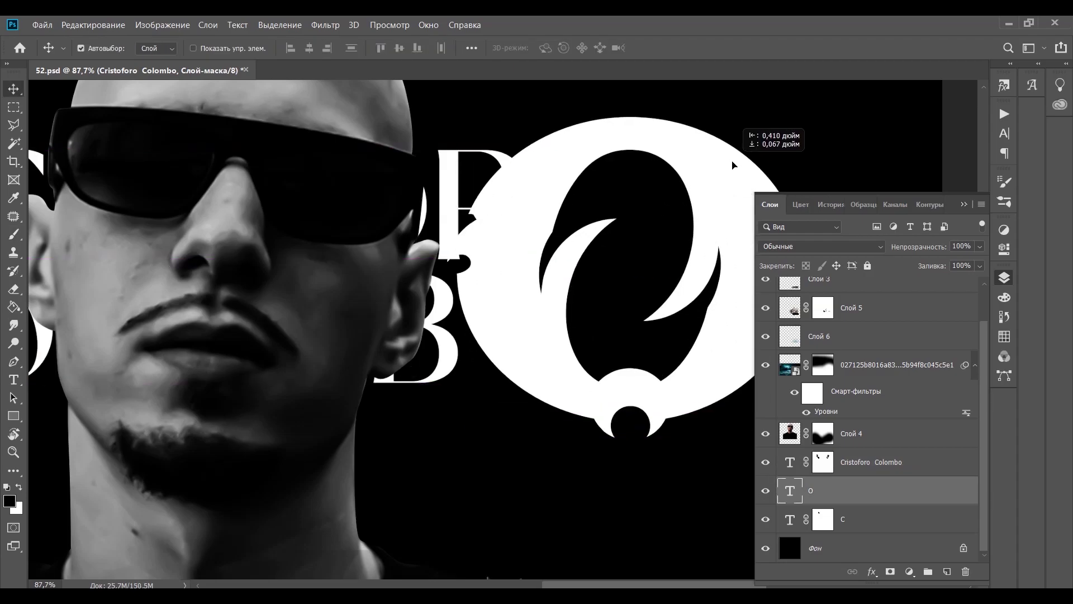
key(Return)
key(z)
drag(559, 255, 699, 255)
- Paint the letter mask with swapped black and white, then zoom out to the whole title
key(b)
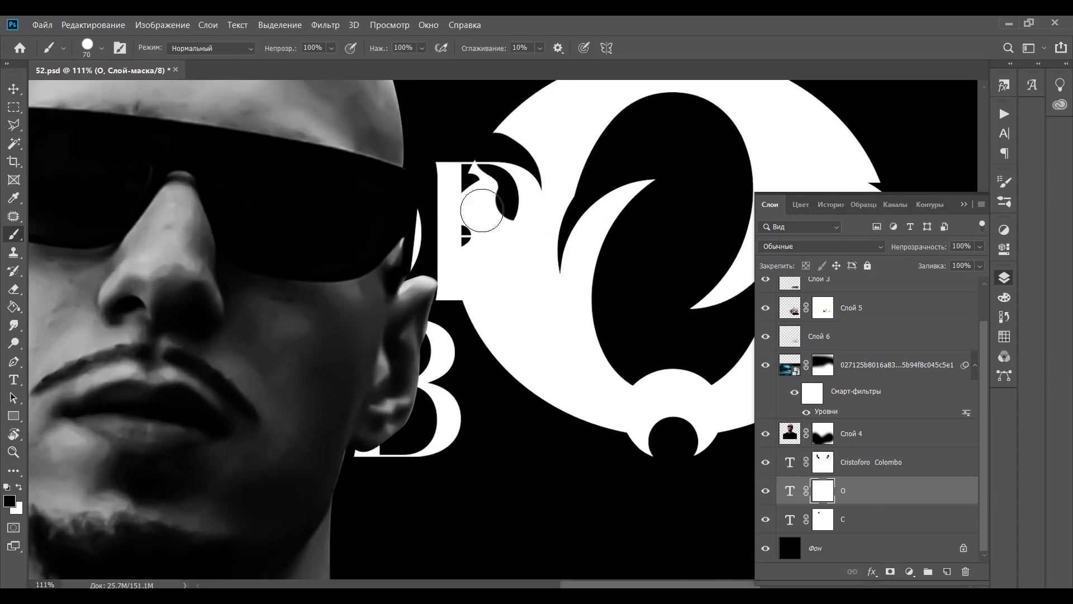
key(x)
key(z)
drag(643, 308, 554, 308)
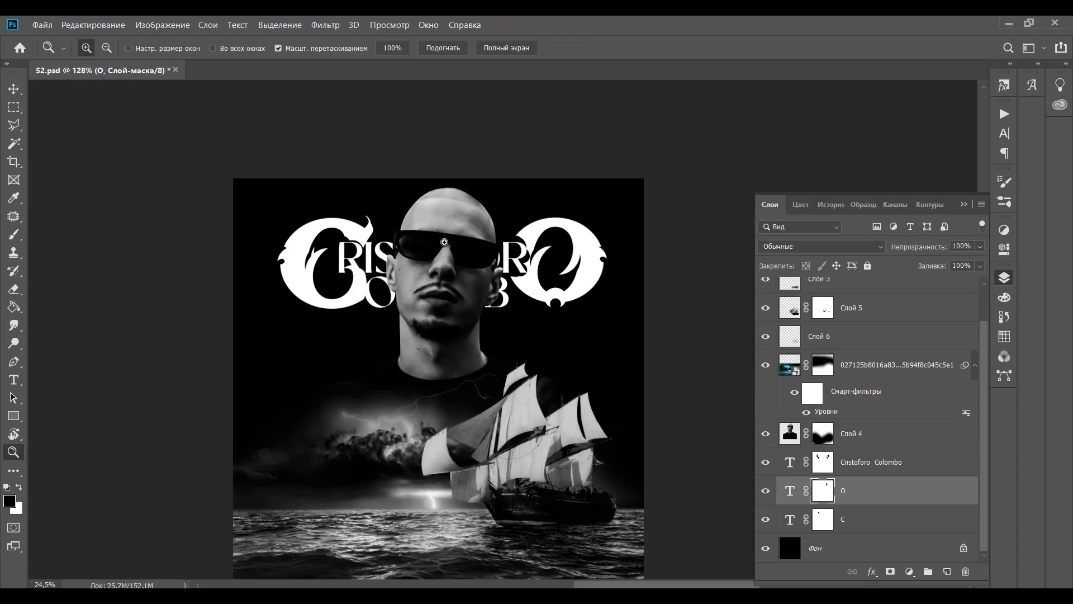
right_click(825, 497)
key(Escape)
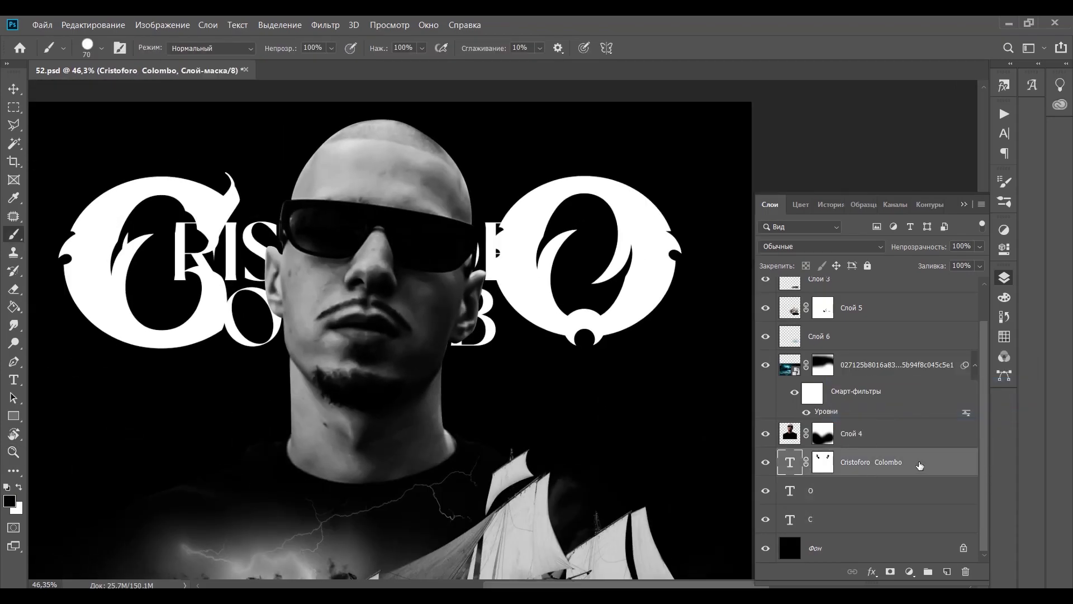
- Give the Cristoforo Colombo text a 10 px black Stroke
double_click(917, 462)
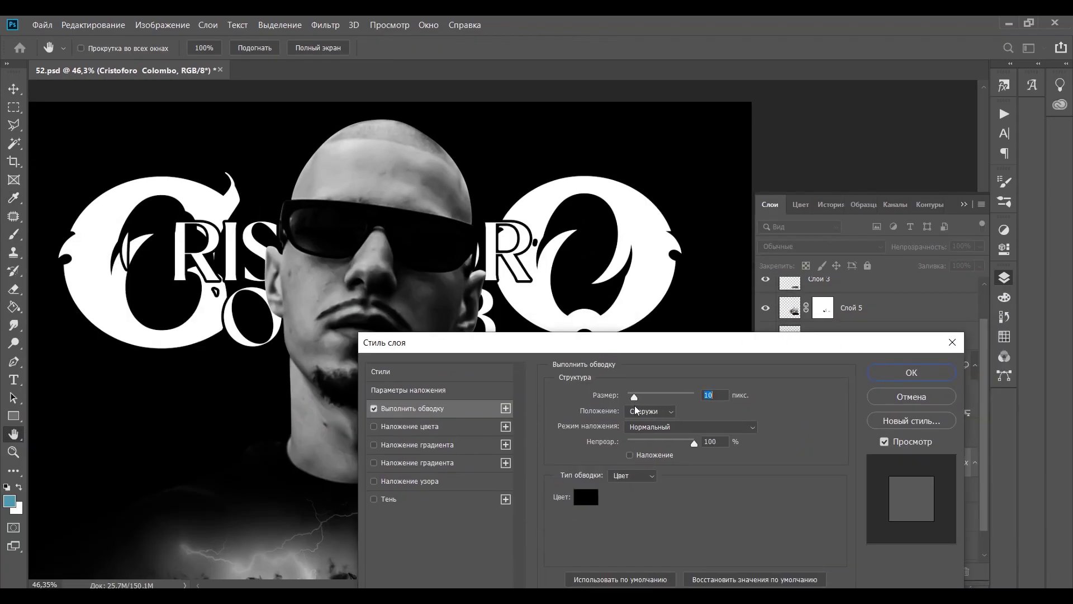
key(Return)
scroll(561, 246, up, 5)
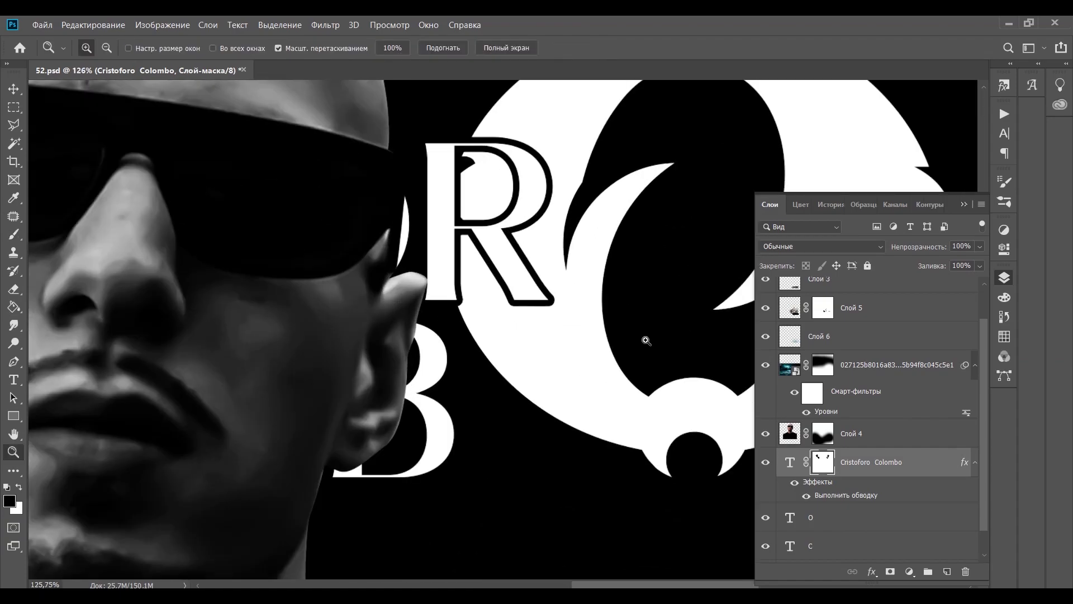
- Touch up the C mask and group the title text layers into Группа 1
key(alt+bracketleft)
scroll(253, 468, left, 10)
key(alt+bracketleft)
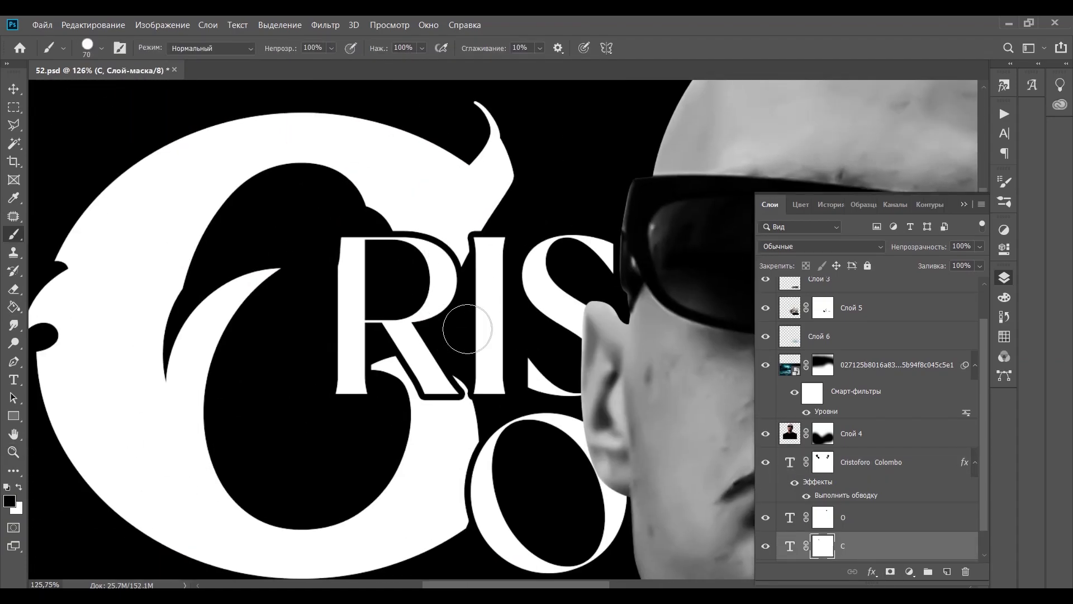
key(ctrl+0)
key(v)
key(alt+shift+bracketright)
key(alt+shift+bracketright)
key(ctrl+g)
key(ctrl+t)
- Enlarge the grouped title across the top of the poster
drag(647, 185, 657, 179)
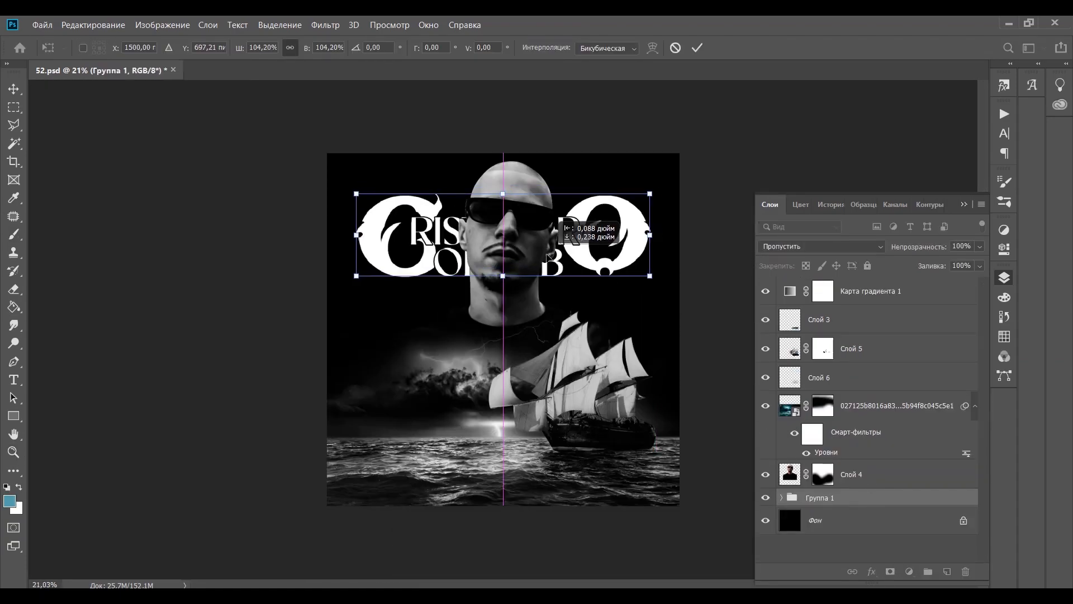
key(Return)
key(z)
- Select the vectorsart_6614 ship drawing layer and open its layer styles
click(765, 474)
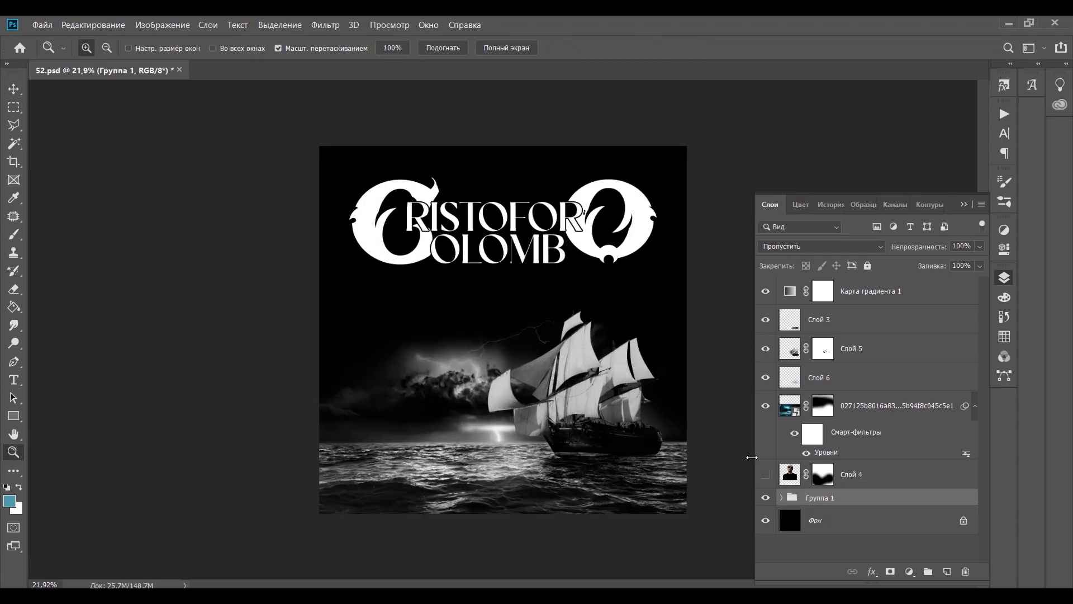
click(765, 474)
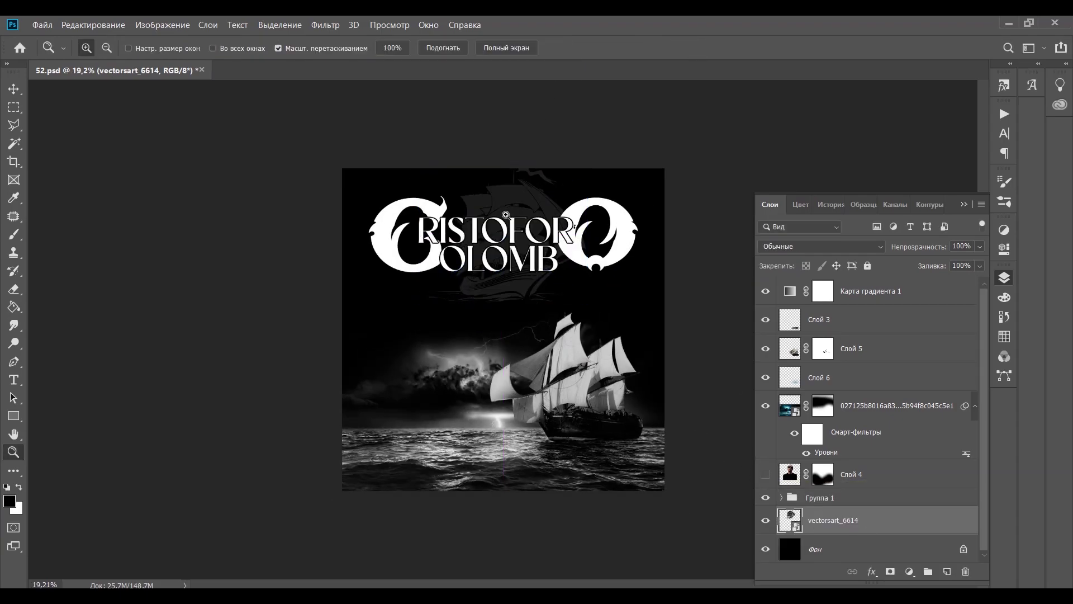
scroll(504, 313, up, 3)
double_click(872, 520)
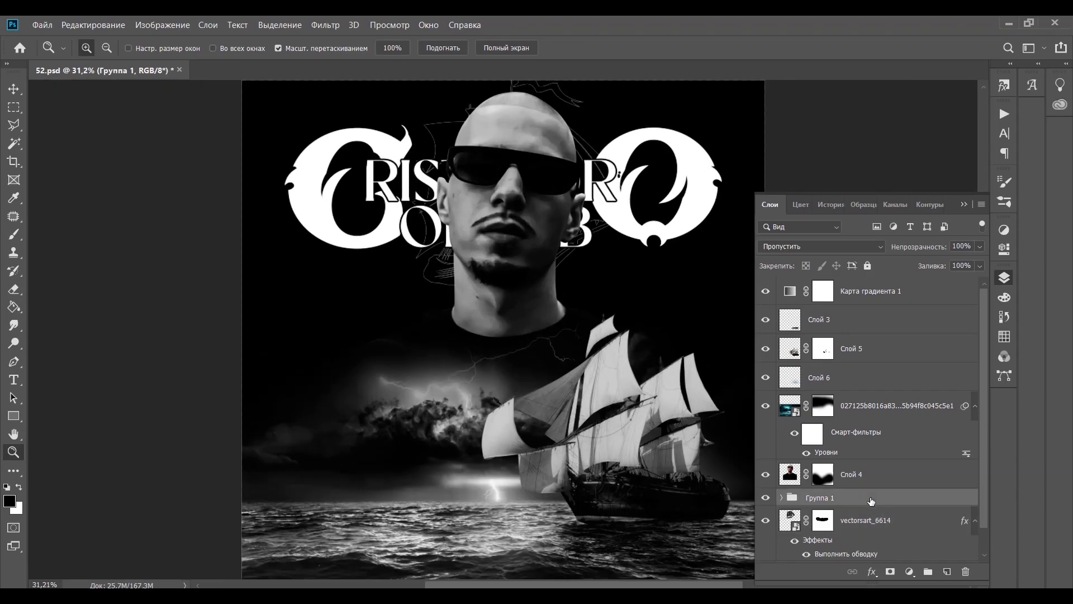
- Add a 5 px white outside stroke and a colour overlay to Группа 1
double_click(871, 501)
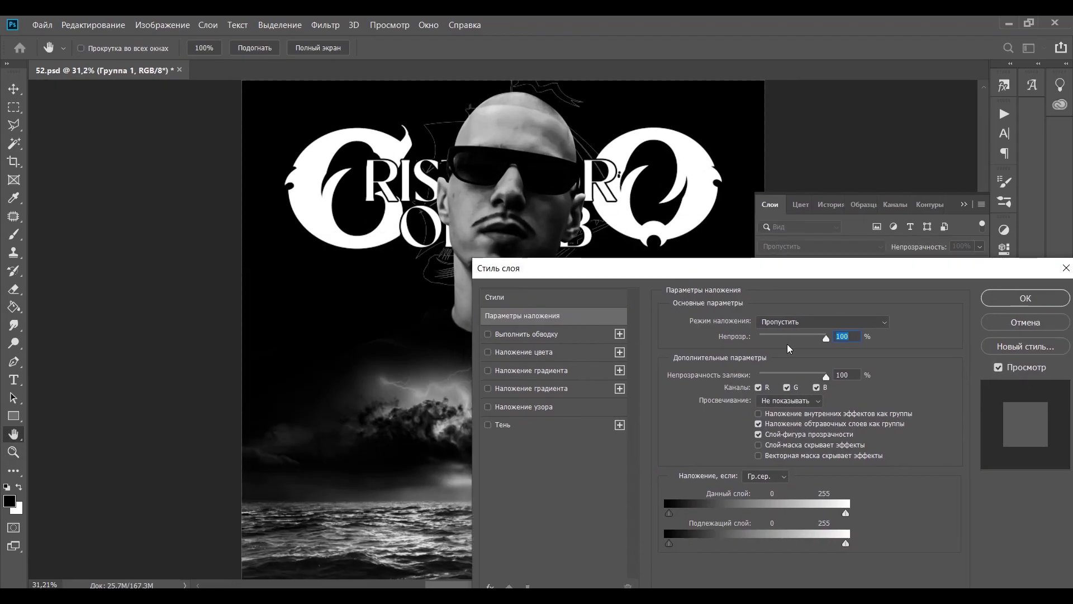
click(487, 352)
click(525, 333)
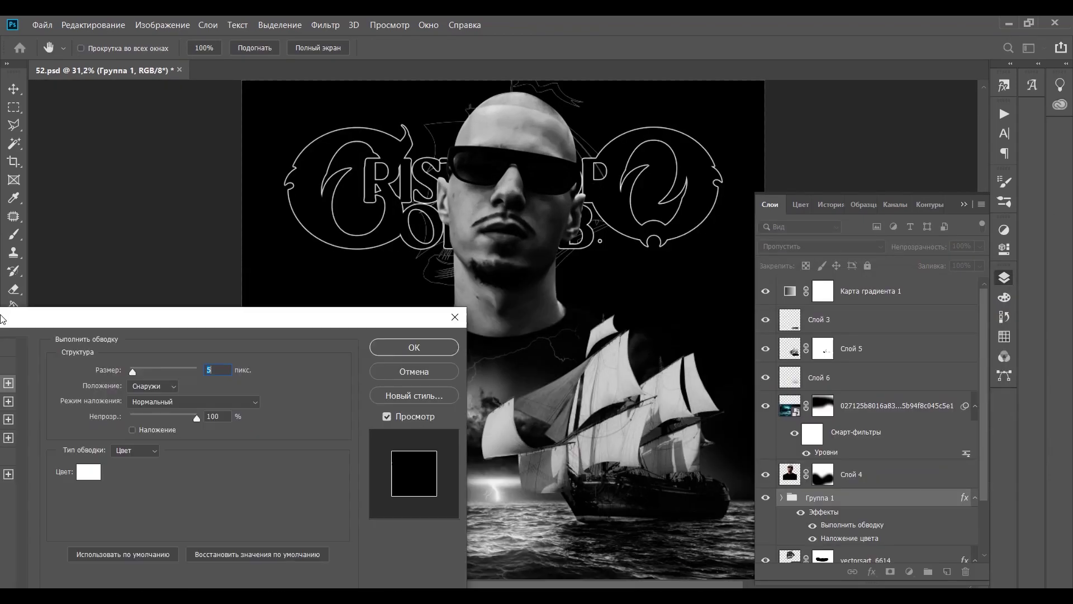
- Open the Filter Gallery for the title group to preview Рельеф
scroll(506, 329, up, 1)
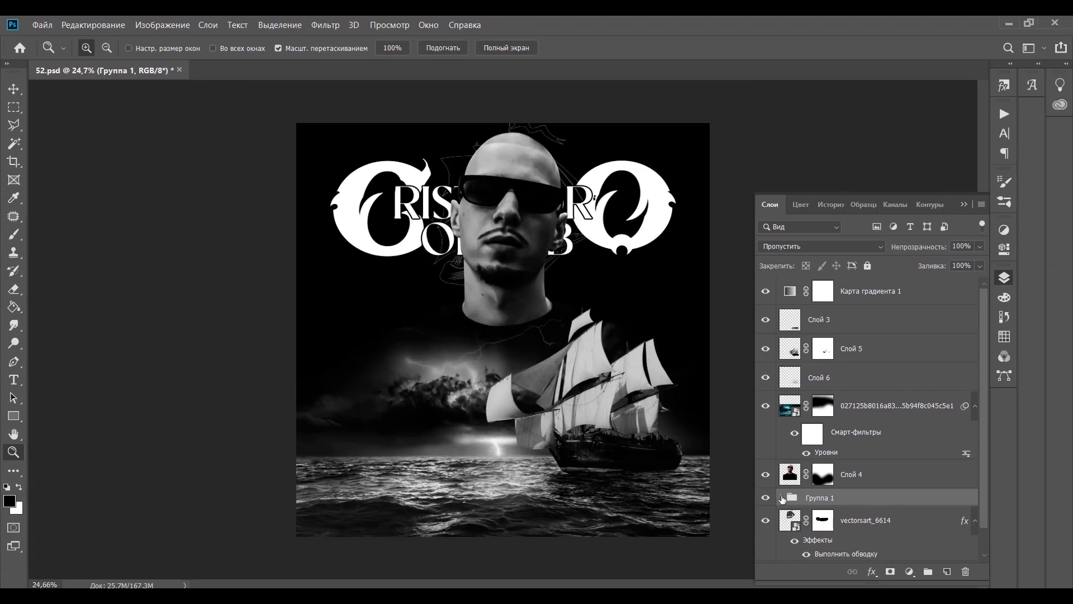
click(325, 25)
click(347, 75)
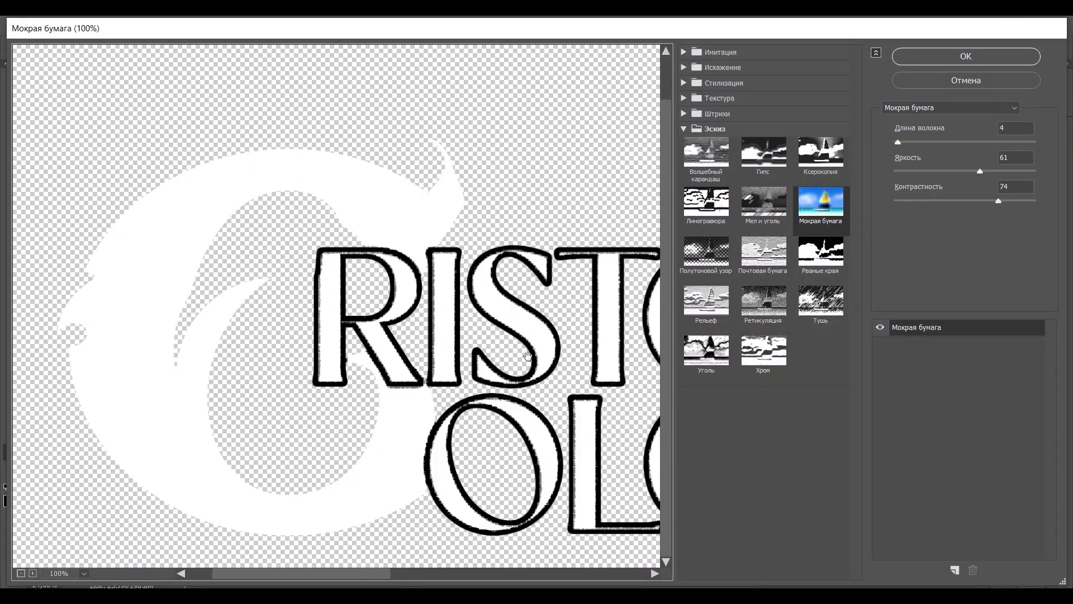
- Apply the Хром filter to the title copy and move Группа 1 копия below Группа 1
click(764, 350)
click(997, 171)
key(Return)
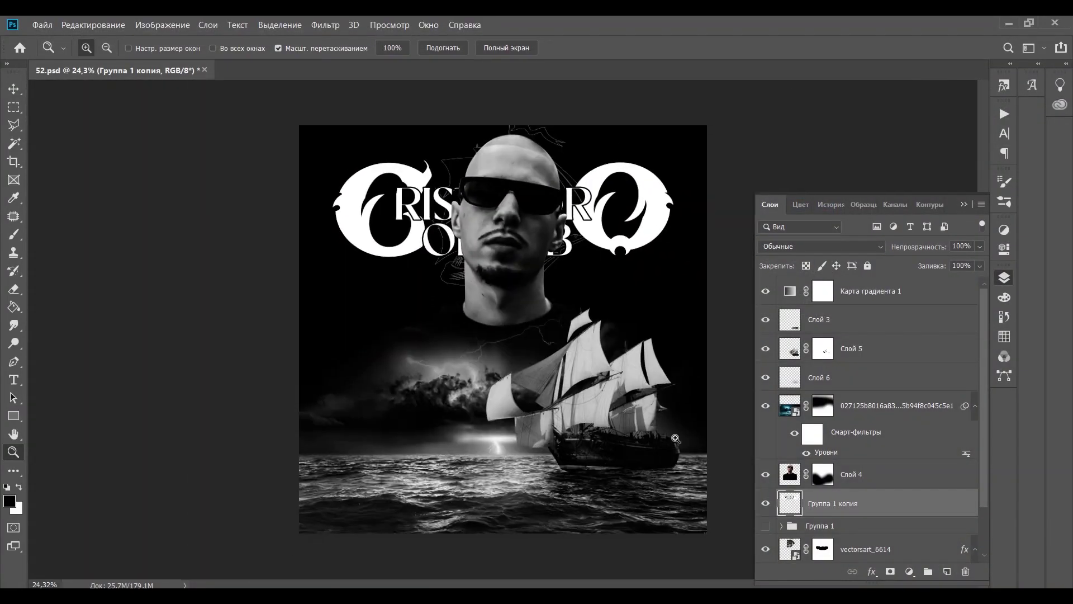
scroll(520, 330, down, 1)
scroll(520, 331, up, 1)
mouse_move(839, 446)
mouse_down()
mouse_move(885, 470)
mouse_move(910, 307)
mouse_up()
- Shrink the title copy into a small logo mark in the bottom-right corner
key(ctrl+t)
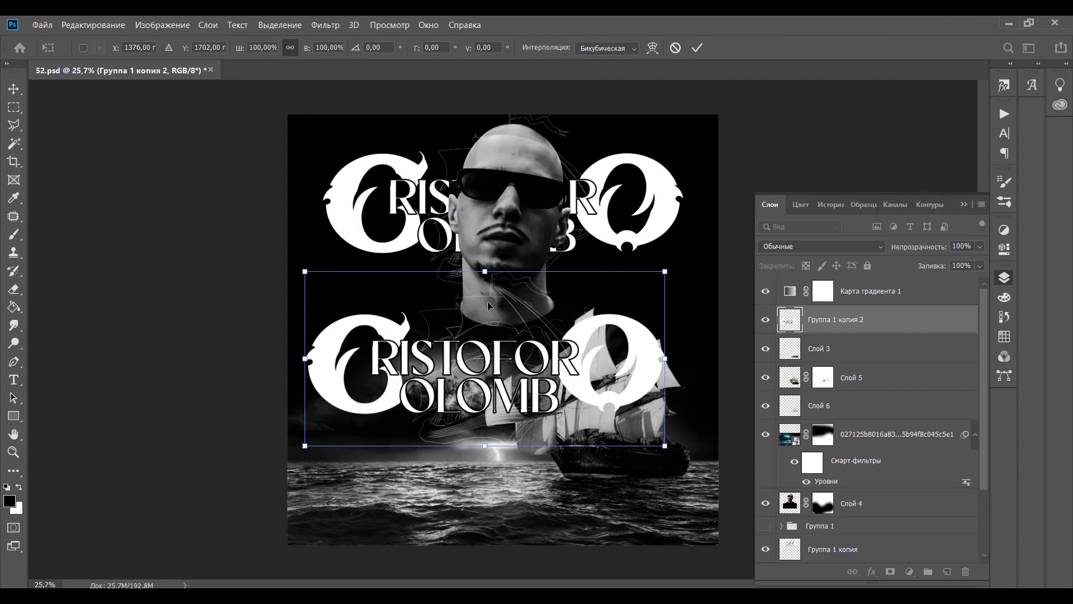
mouse_move(599, 420)
mouse_down()
mouse_move(383, 294)
mouse_move(335, 523)
mouse_move(688, 521)
mouse_up()
scroll(336, 524, up, 3)
scroll(336, 524, down, 3)
key(Return)
scroll(688, 521, down, 1)
- Add a new empty layer, Слой 7, and choose the large smoke-shaped brush
key(ctrl+shift+alt+n)
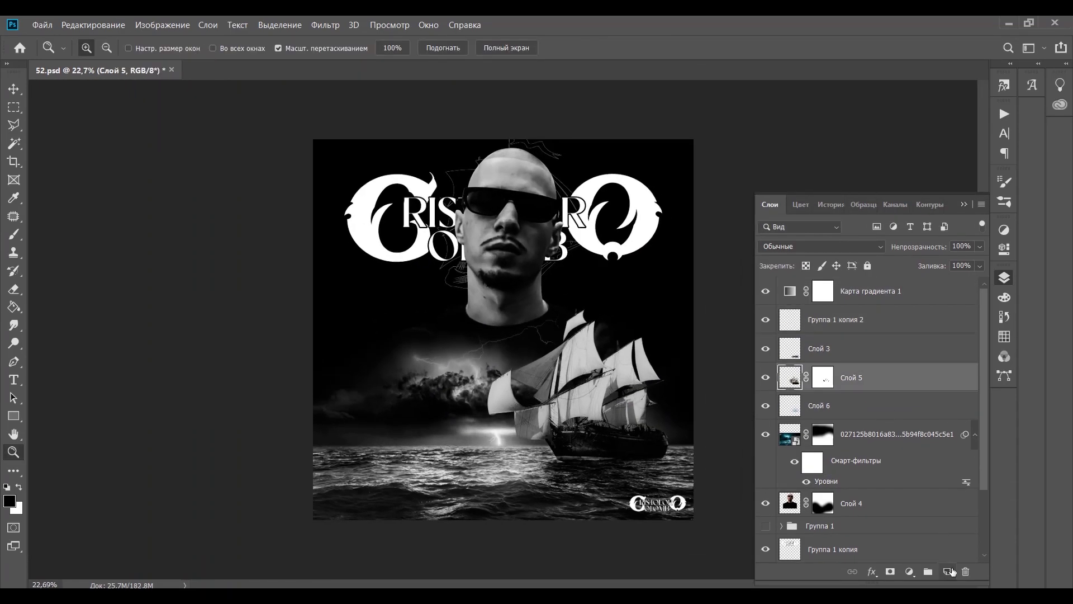
key(b)
right_click(703, 499)
double_click(630, 507)
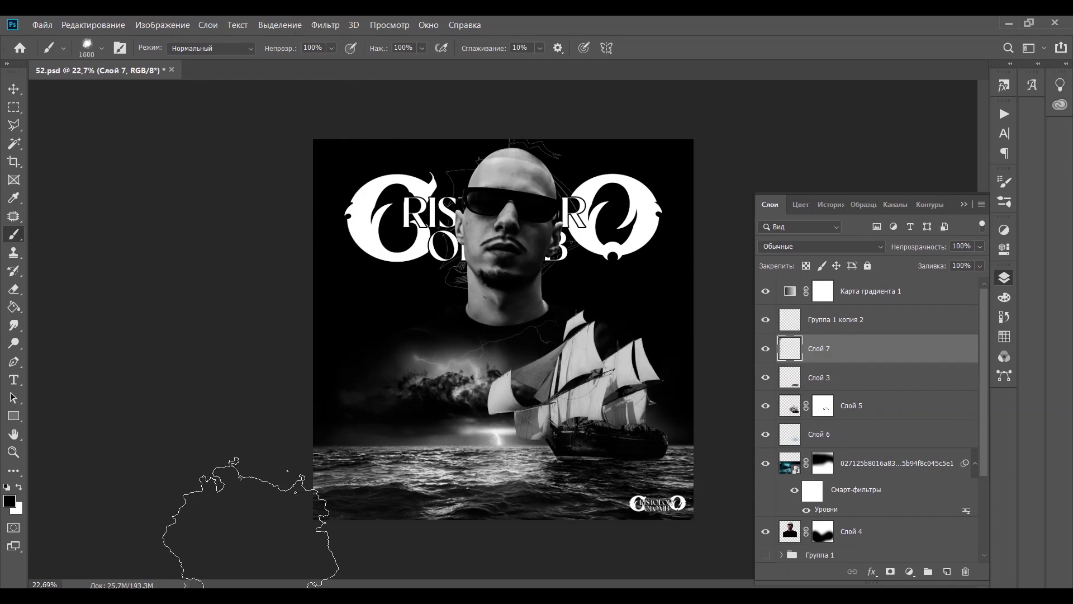
- Paint dark smoke over the lower sea on Слой 7 and lower its opacity to 82%
drag(250, 559, 737, 510)
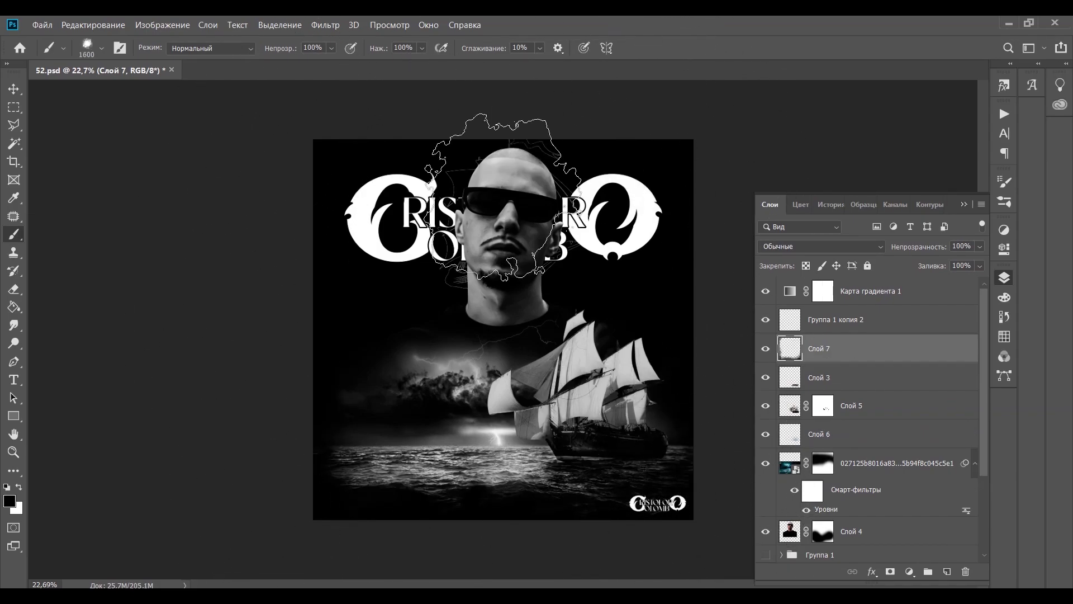
drag(919, 246, 908, 247)
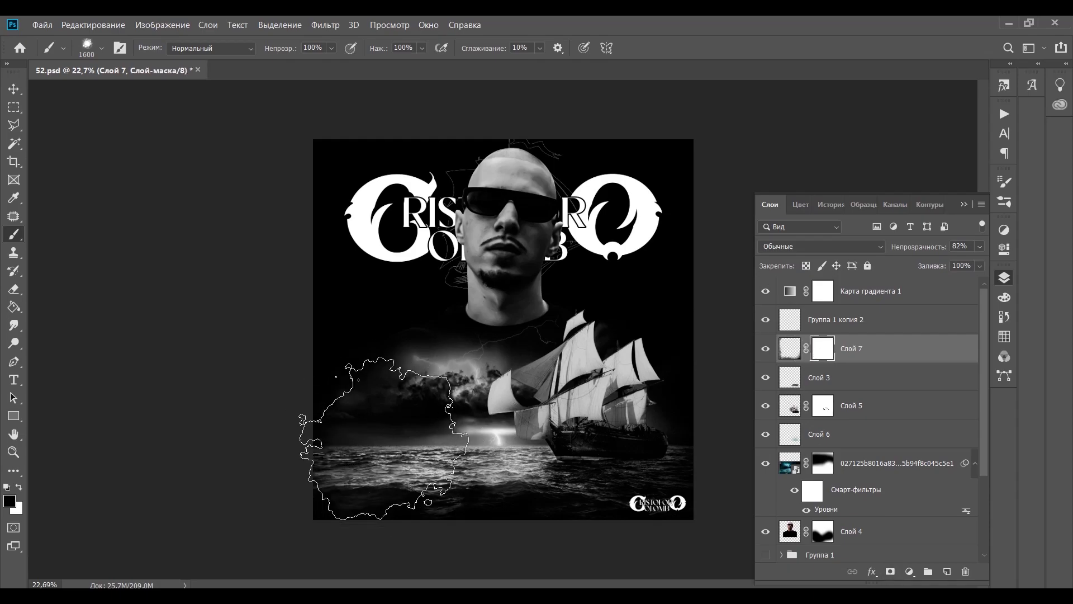
key(z)
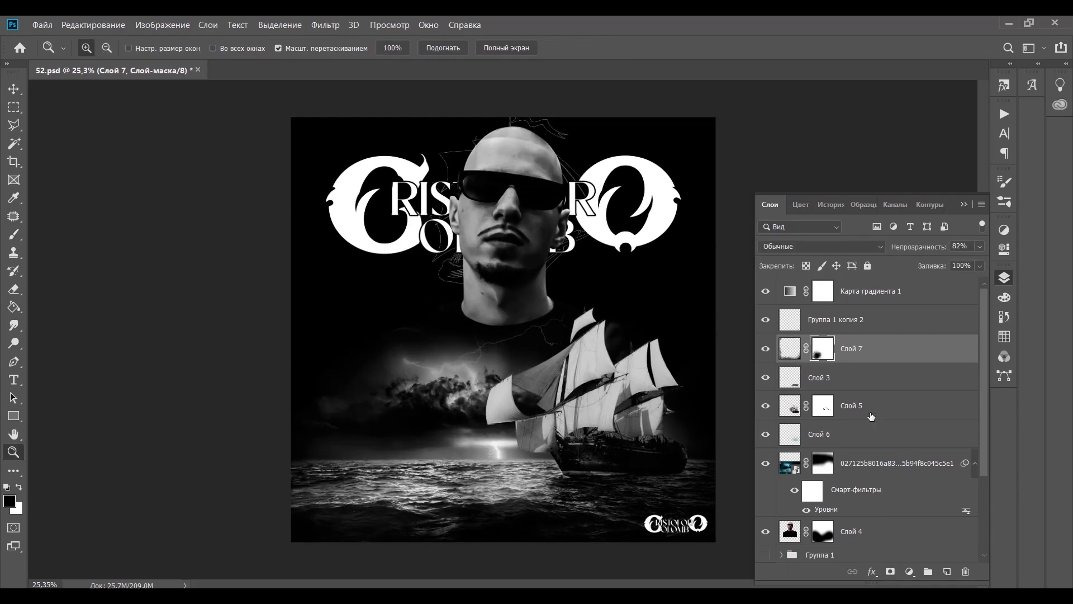
- Add a Brightness/Contrast adjustment layer above Карта градиента 1
click(872, 291)
click(909, 572)
click(926, 372)
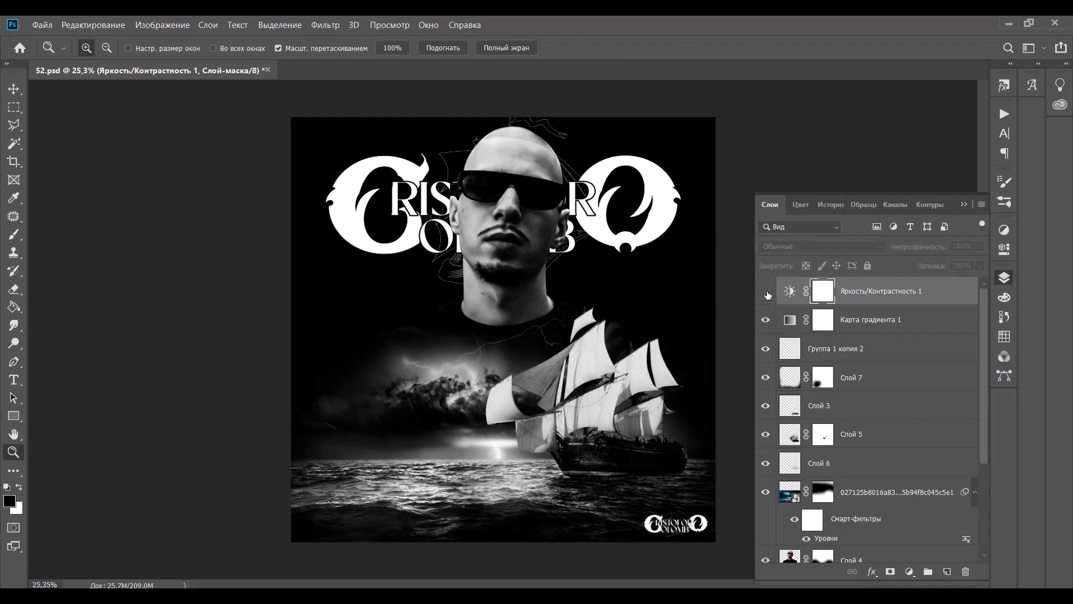
key(ctrl+0)
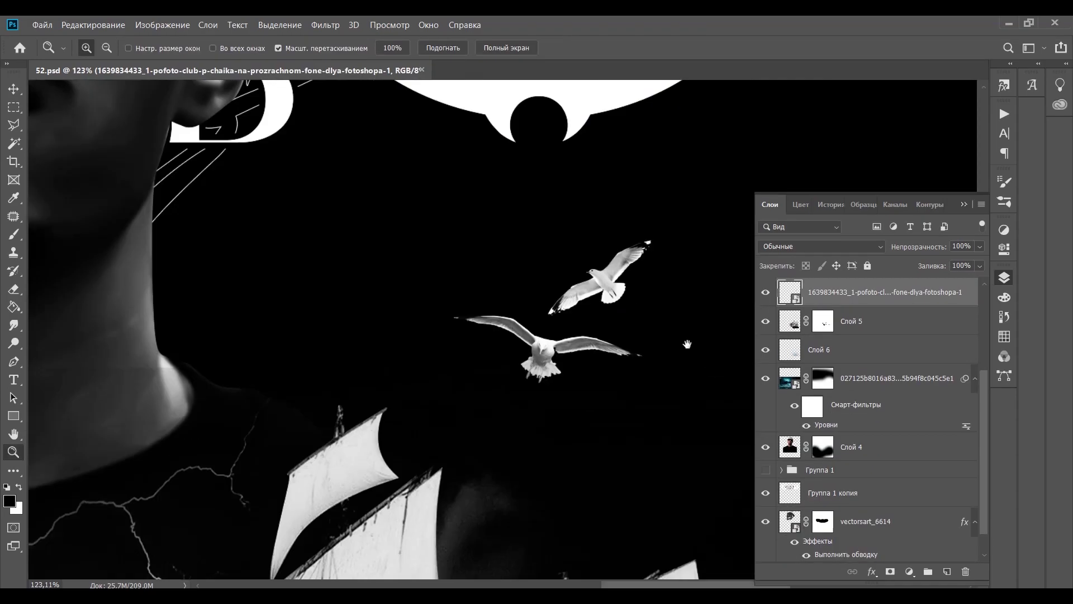
- Cut an outlined seagull onto its own layer and duplicate it
double_click(445, 390)
key(ctrl+j)
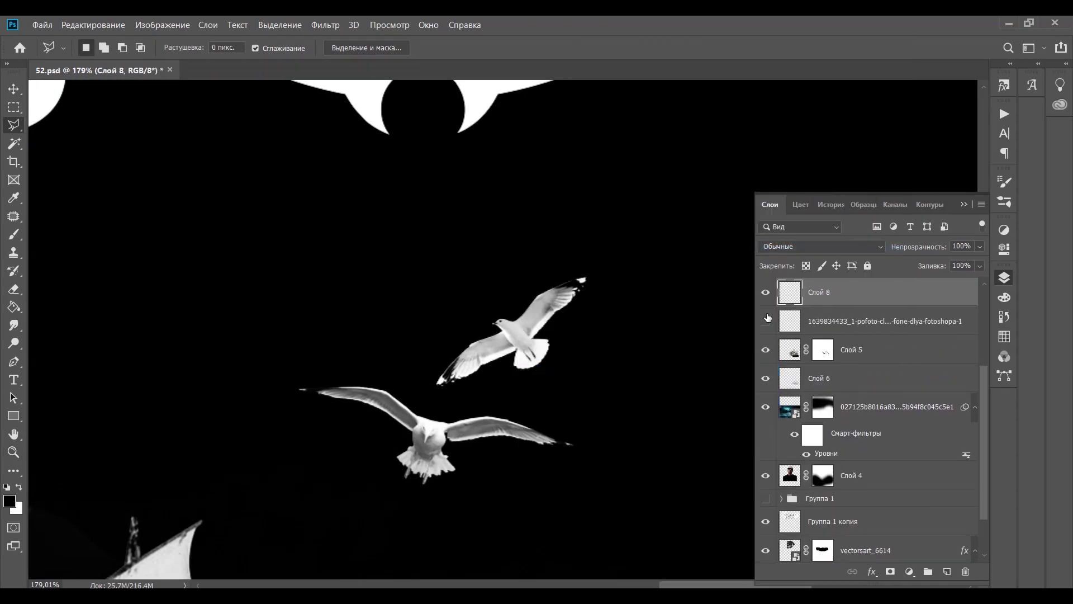
key(ctrl+0)
key(ctrl+t)
key(Return)
key(ctrl+j)
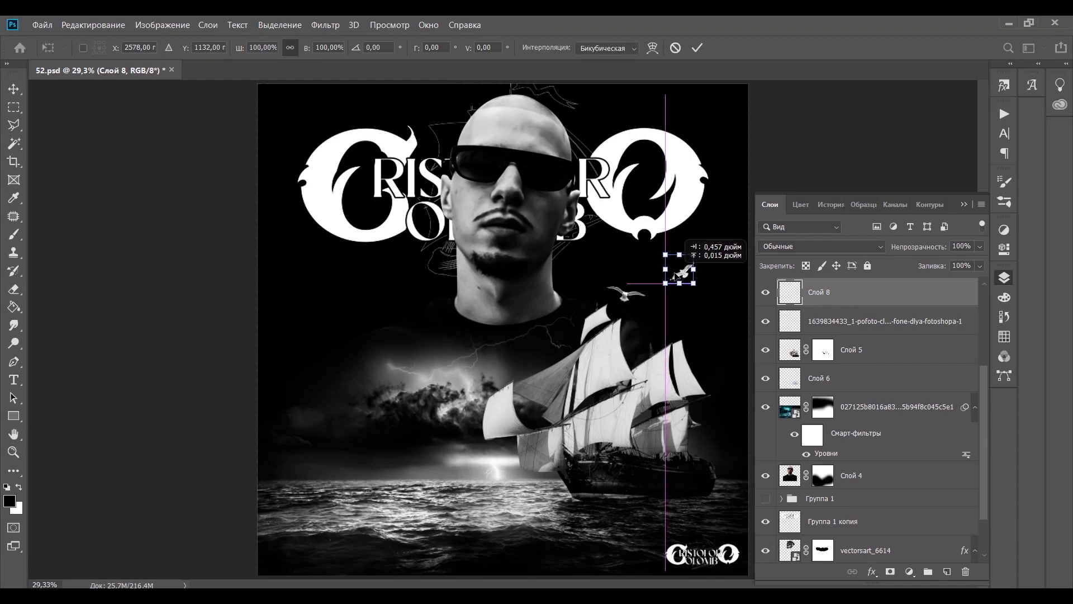
key(ctrl+t)
key(Return)
key(z)
key(ctrl+0)
- Flip a seagull copy horizontally and move it to the left of the man
click(849, 327)
key(ctrl+t)
right_click(282, 288)
click(353, 473)
key(Return)
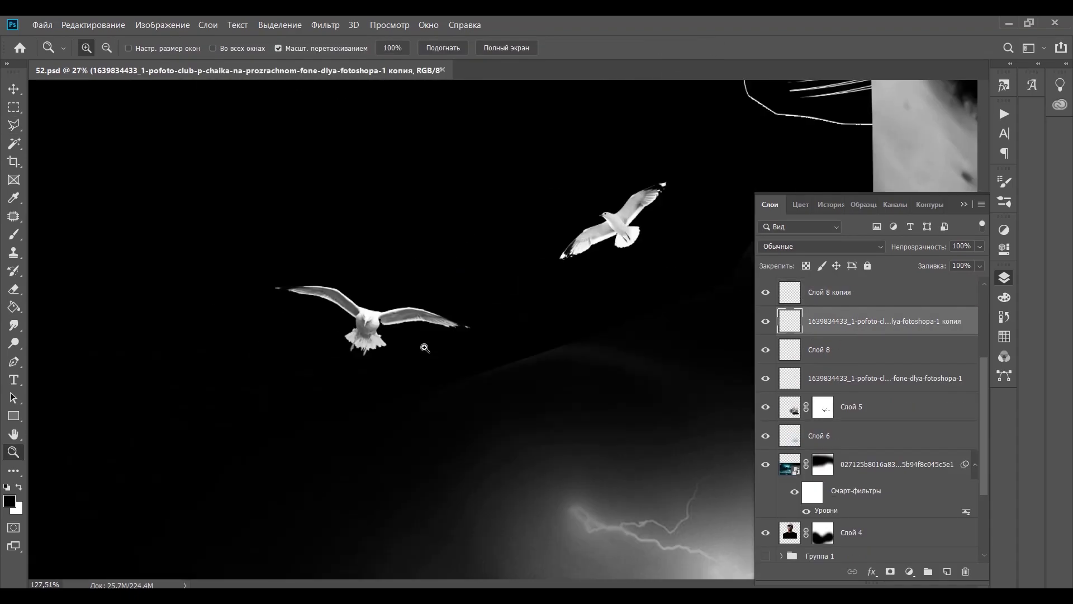
drag(394, 324, 413, 436)
- Add another seagull copy, rotated and shrunk
key(ctrl+j)
key(ctrl+t)
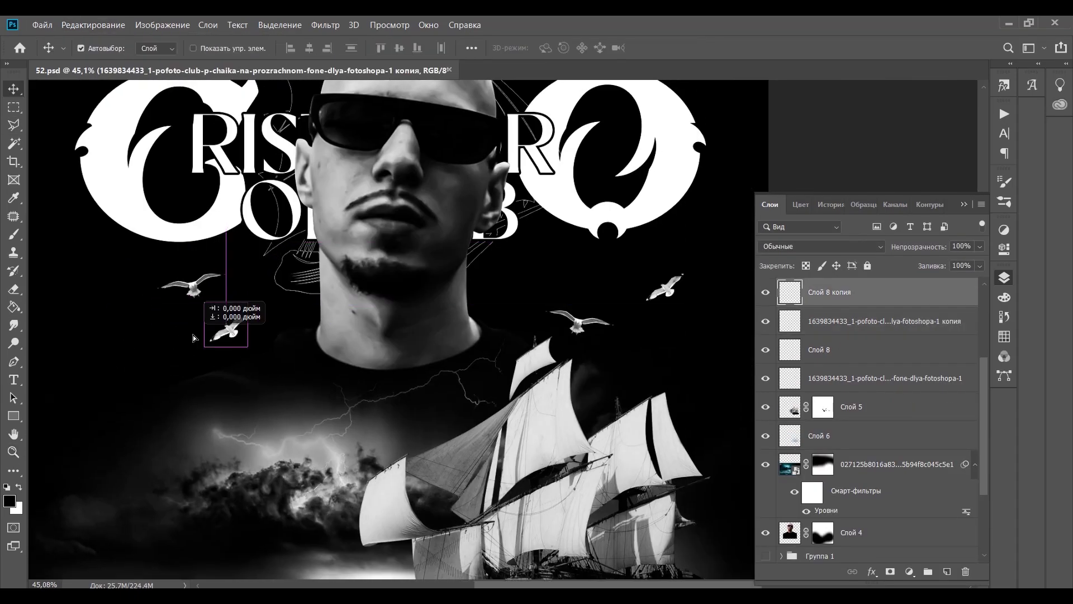
drag(223, 314, 200, 289)
key(Return)
- Resize several selected seagull layers together and shift them to the left
click(849, 292)
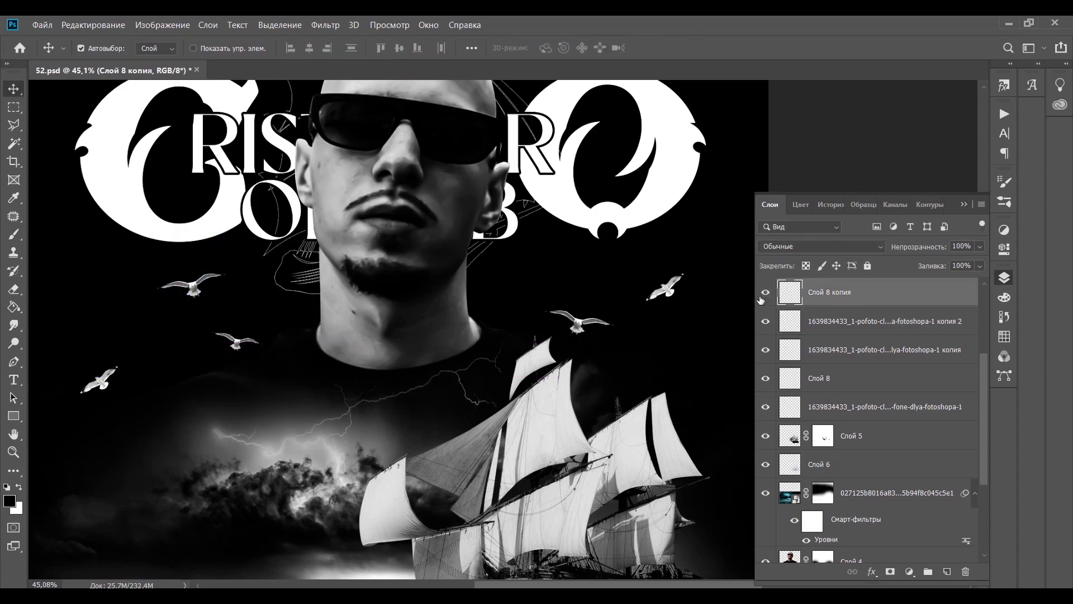
key(ctrl+0)
shift+click(883, 407)
key(ctrl+t)
mouse_move(650, 298)
mouse_down()
mouse_move(643, 291)
mouse_move(687, 343)
mouse_up()
key(Return)
key(z)
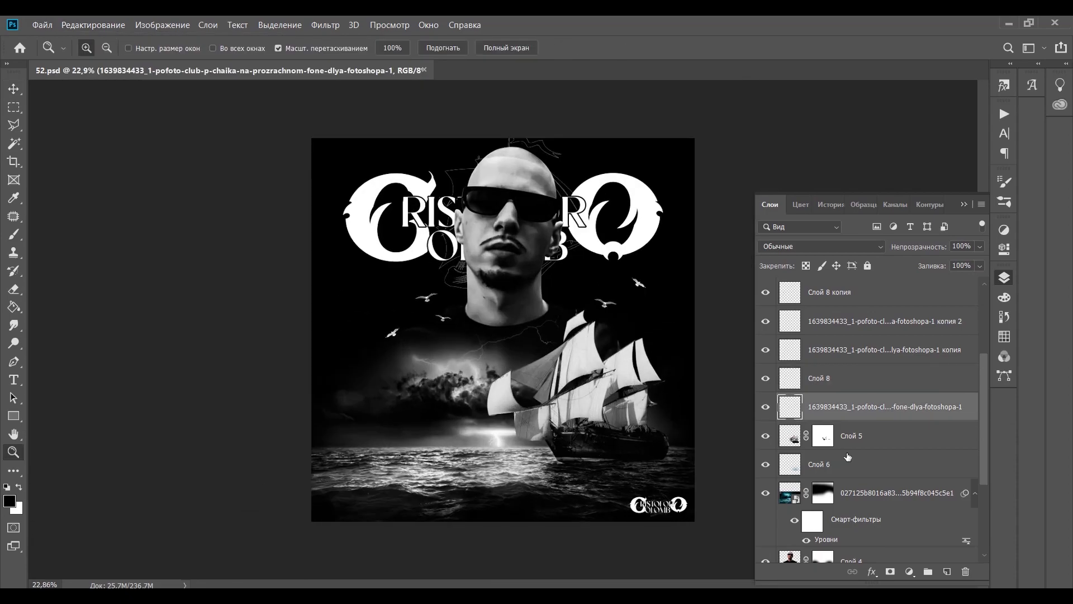
shift+click(850, 292)
key(v)
drag(640, 284, 627, 287)
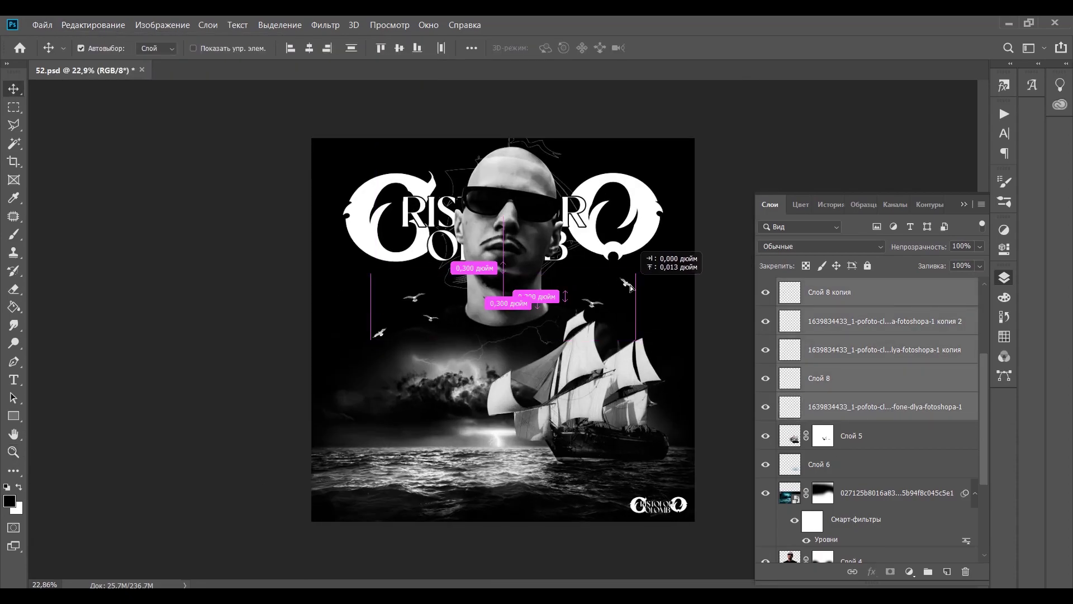
- Duplicate a single seagull and flip the new copy horizontally
click(890, 378)
key(ctrl+j)
key(ctrl+t)
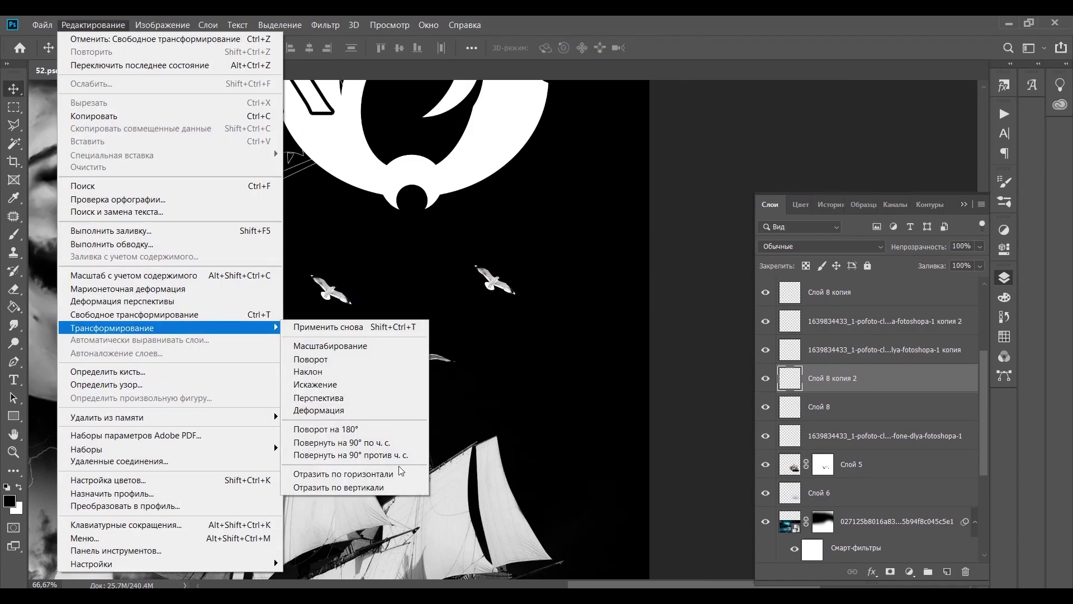
click(400, 474)
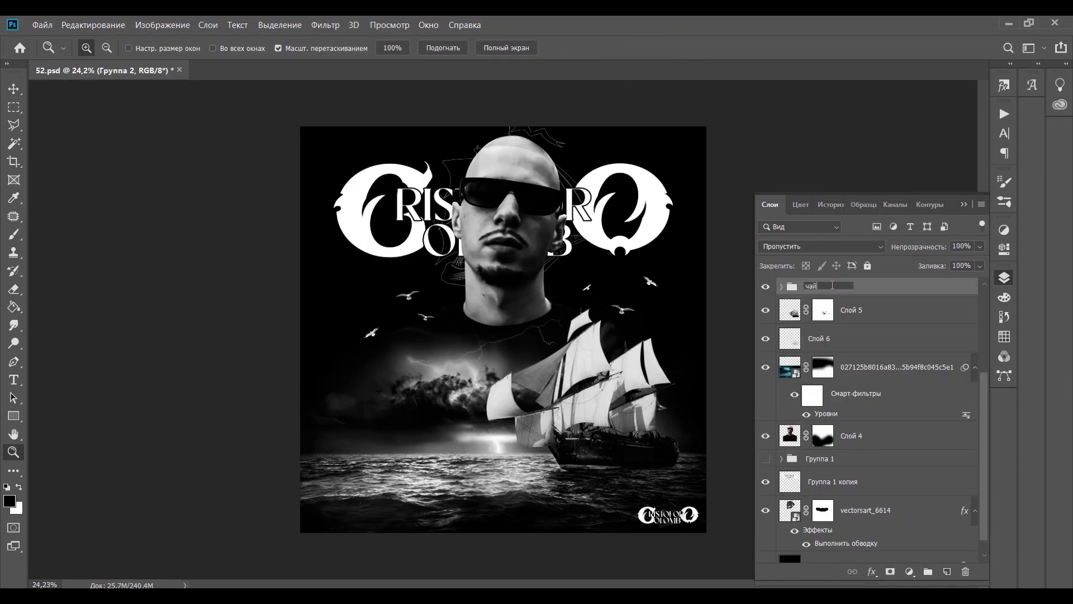
- Set the clipped Levels midtone to 0.78 to tone the seagulls
scroll(579, 331, up, 3)
scroll(579, 331, down, 2)
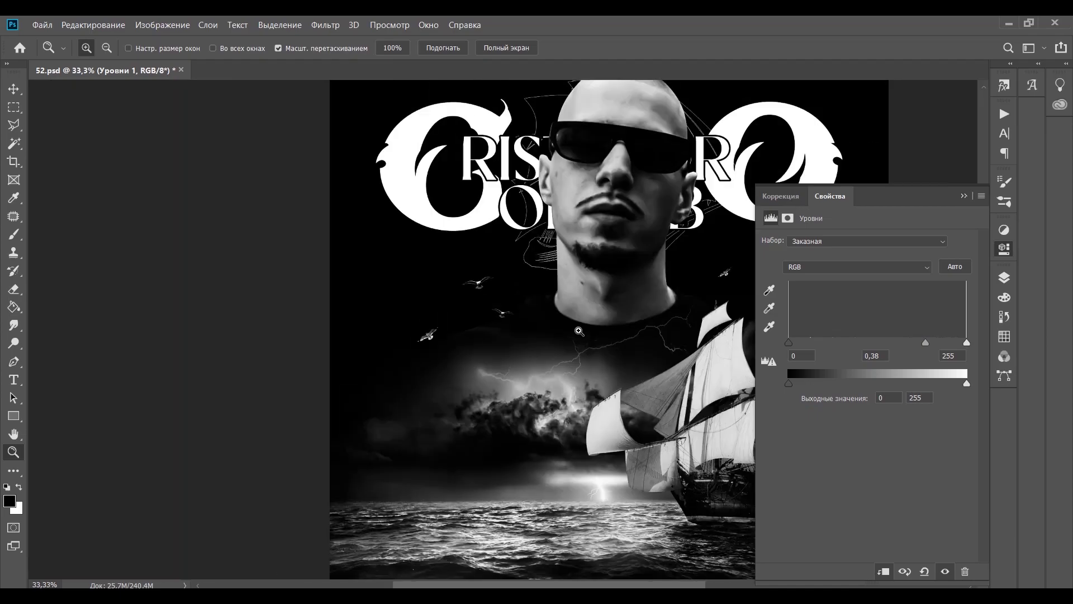
scroll(580, 331, up, 3)
scroll(579, 331, down, 4)
drag(966, 383, 895, 384)
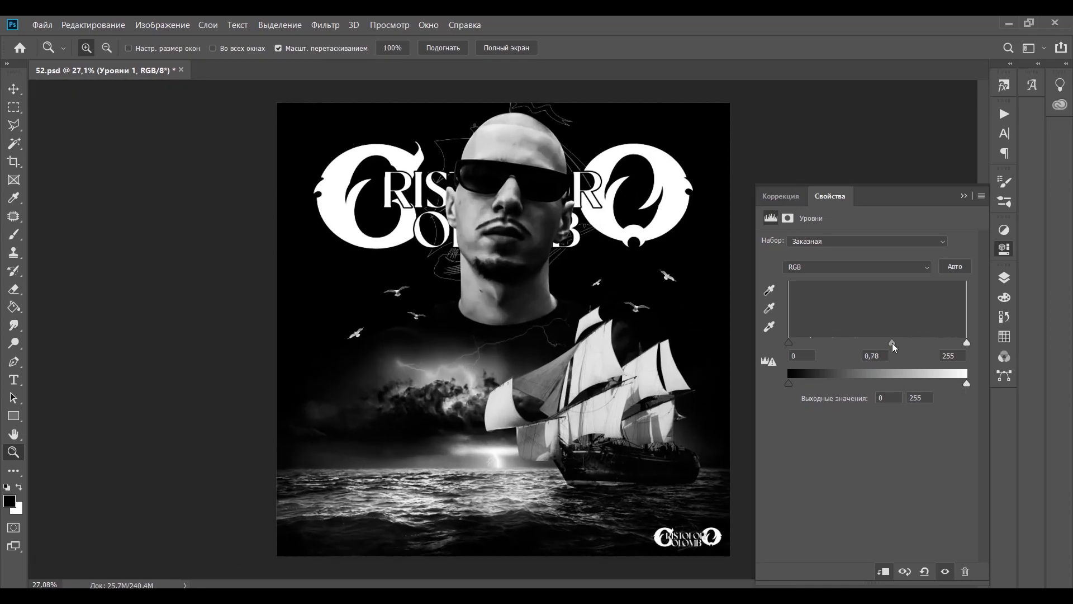
click(1004, 278)
- Apply a 1.3-pixel Gaussian Blur to the seagull group
scroll(444, 304, up, 3)
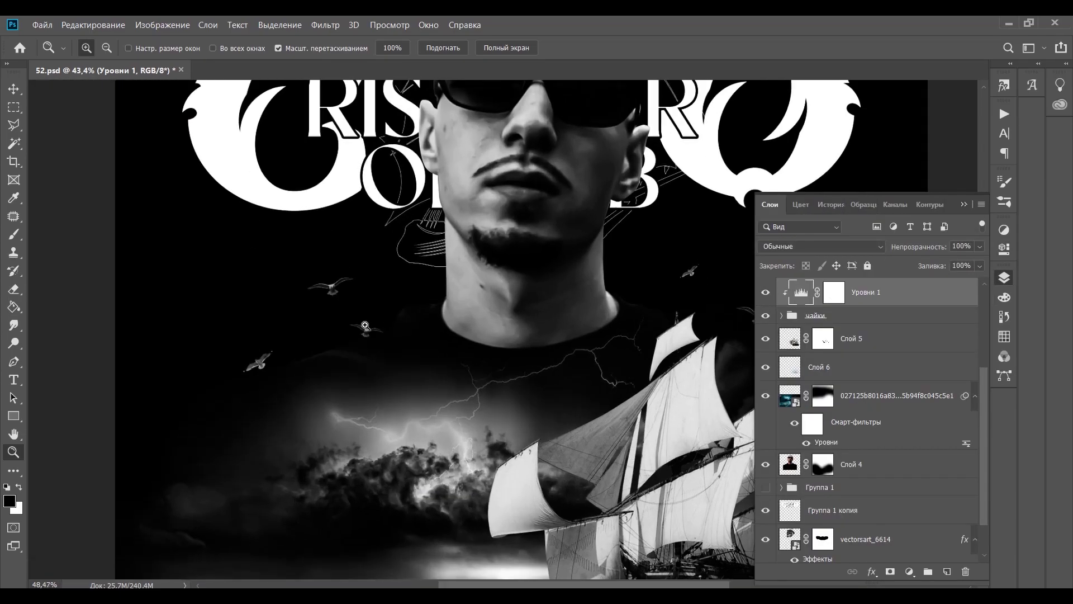
right_click(884, 315)
click(324, 24)
click(564, 311)
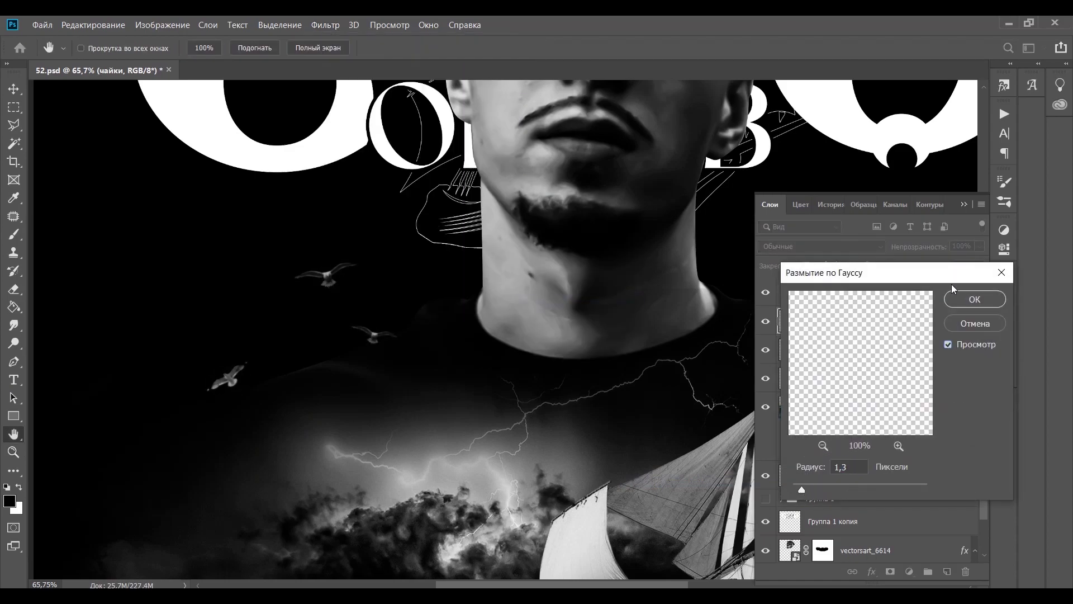
click(967, 297)
scroll(534, 342, down, 4)
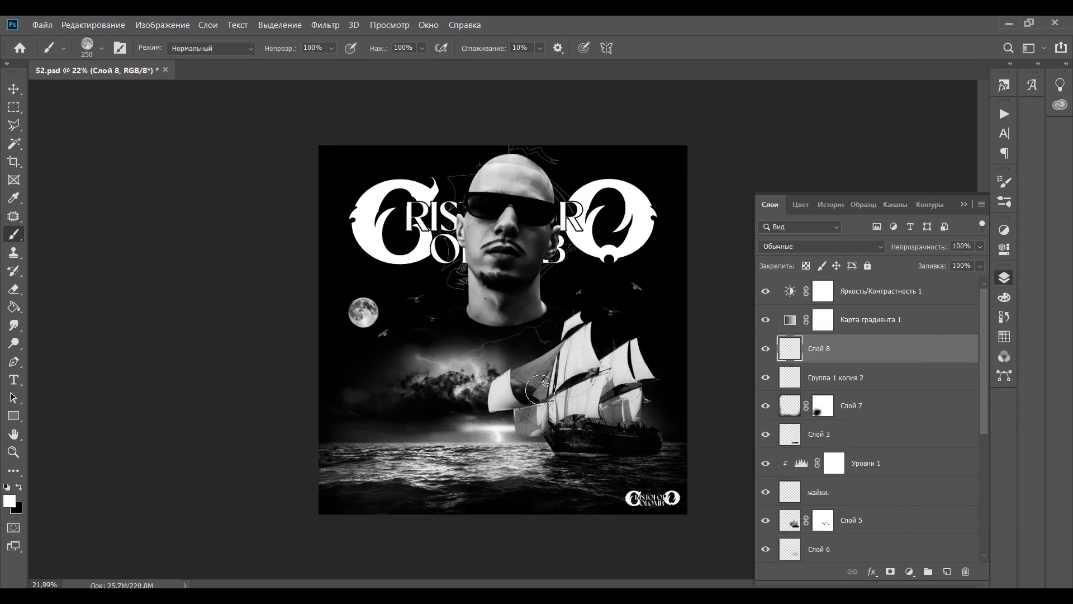
- Brush chunky cloud wisps in the left sky and lower the cloud layer's opacity
double_click(546, 506)
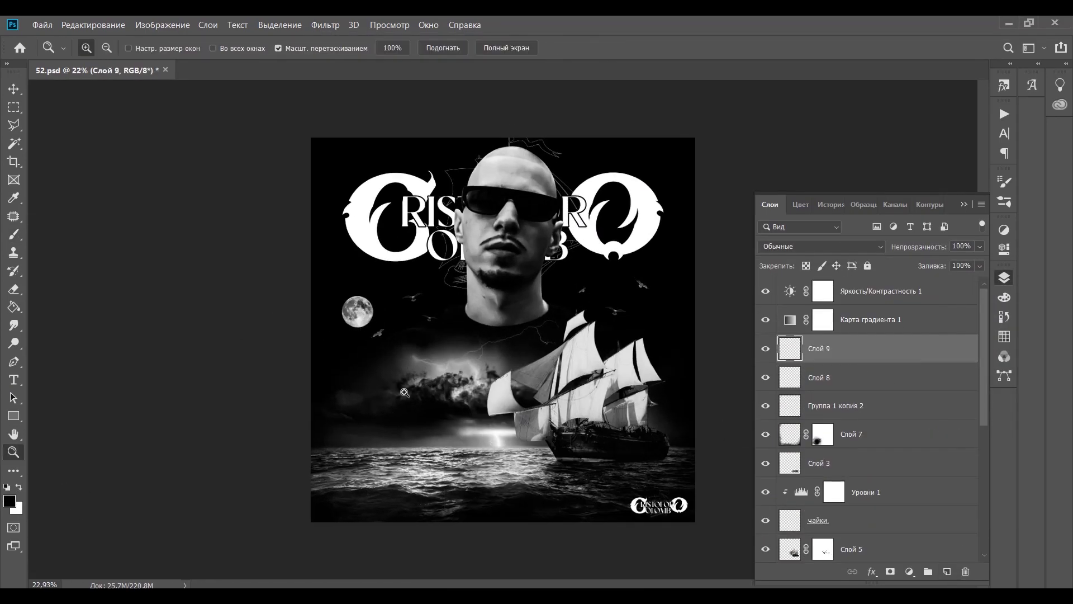
scroll(364, 313, up, 3)
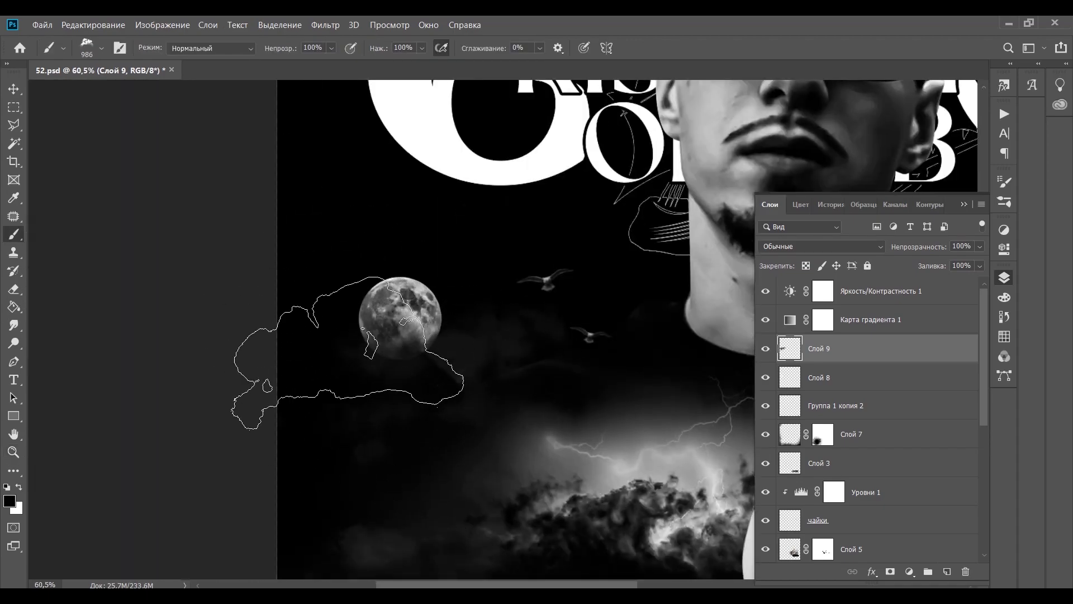
key(z)
scroll(347, 353, down, 5)
scroll(350, 363, up, 3)
scroll(350, 363, up, 2)
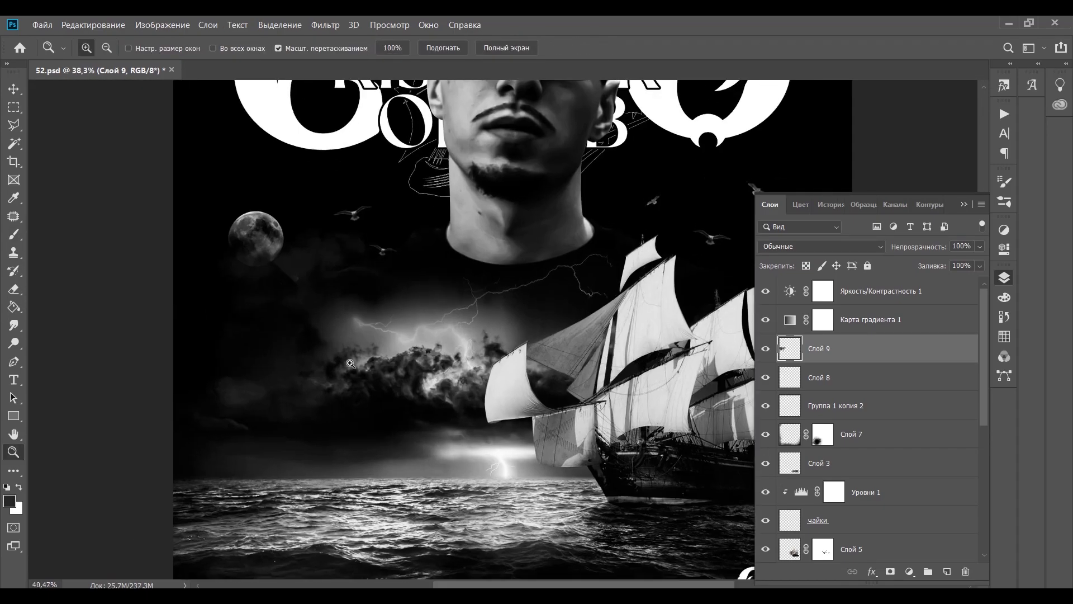
scroll(350, 363, down, 2)
key(b)
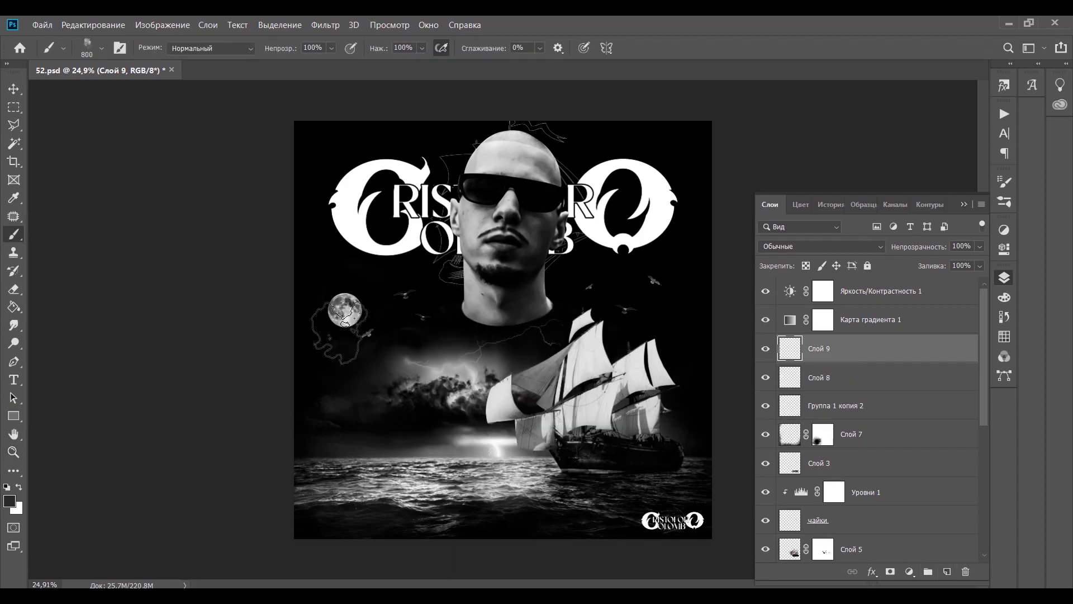
right_click(477, 344)
scroll(503, 342, up, 2)
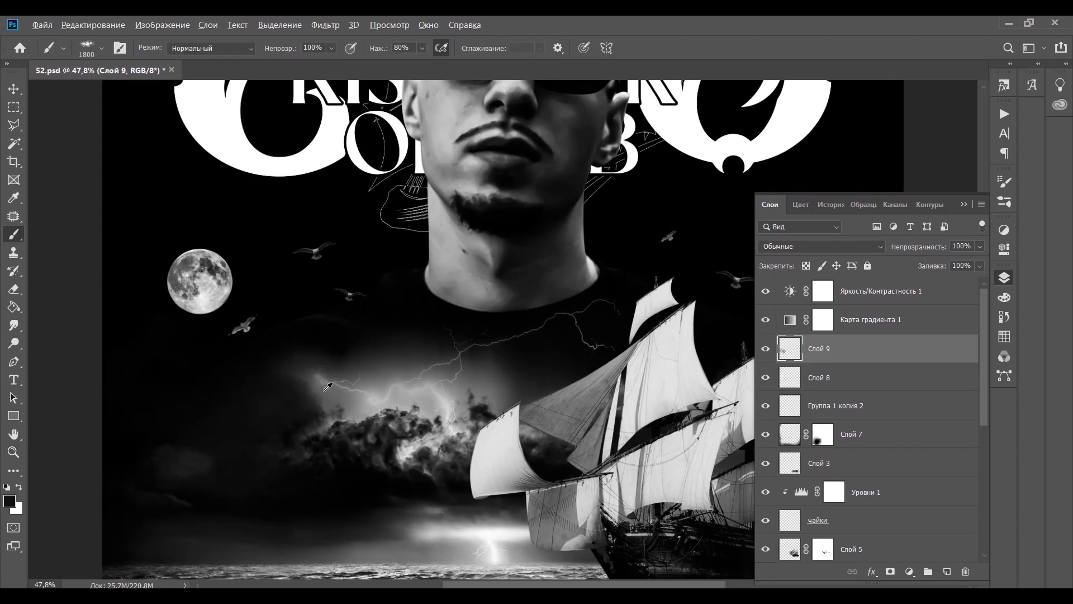
key(z)
drag(190, 318, 112, 319)
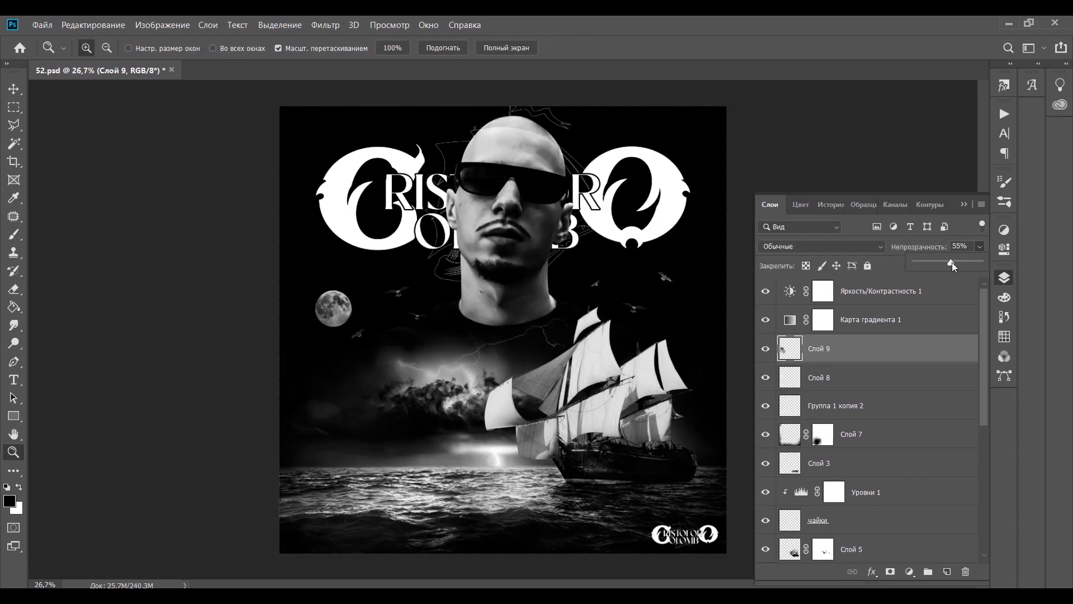
- Switch to a different cloud brush tip and add a new layer for more, smaller clouds
right_click(507, 349)
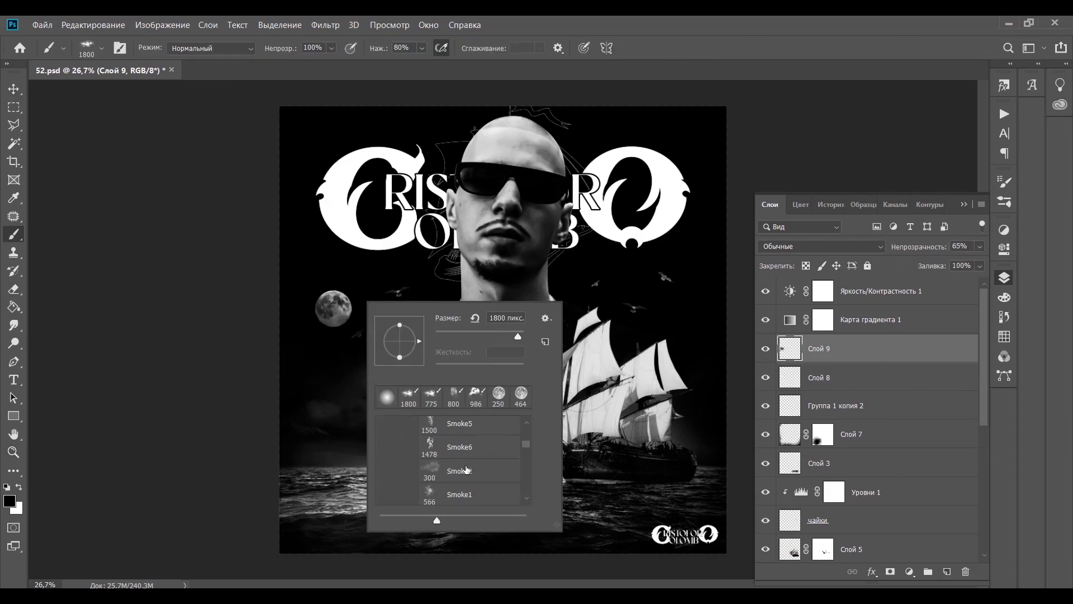
double_click(429, 448)
right_click(587, 409)
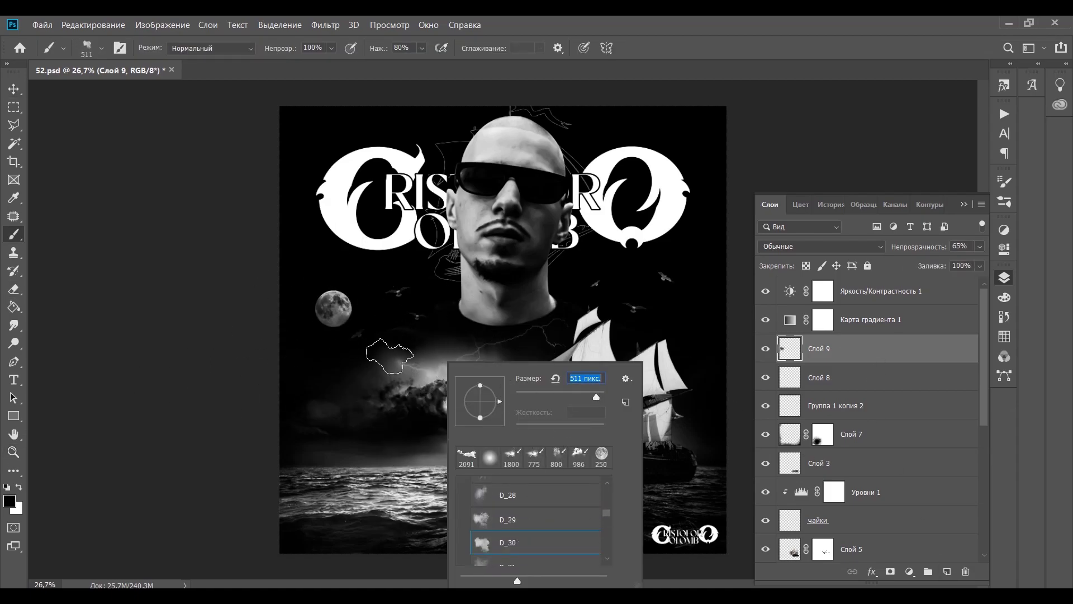
key(Escape)
scroll(389, 355, up, 3)
key(ctrl+shift+alt+n)
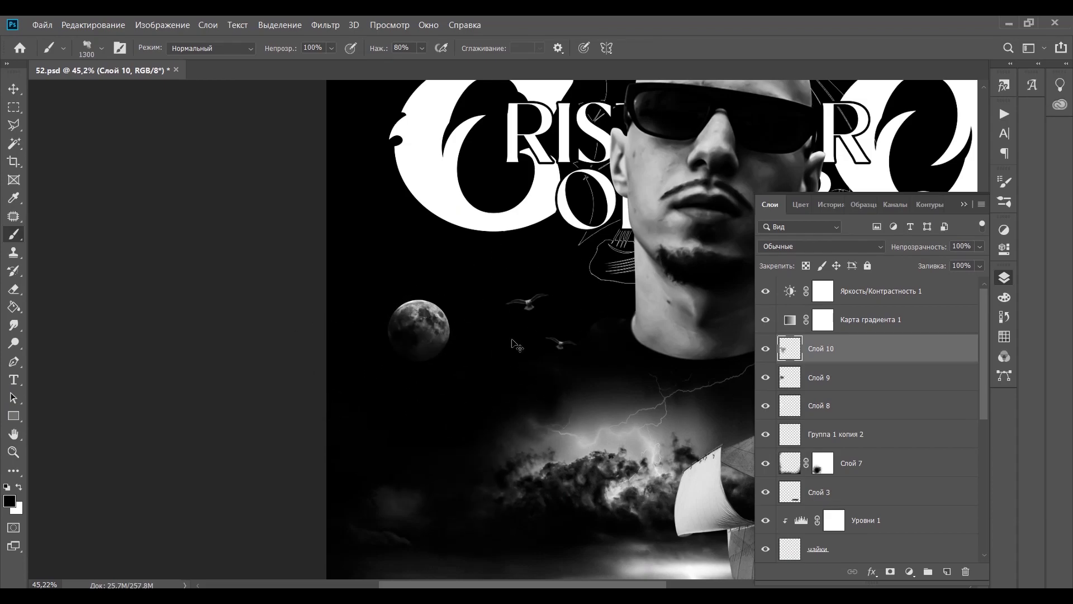
key(bracketleft)
key(bracketleft)
key(bracketleft)
drag(456, 461, 384, 392)
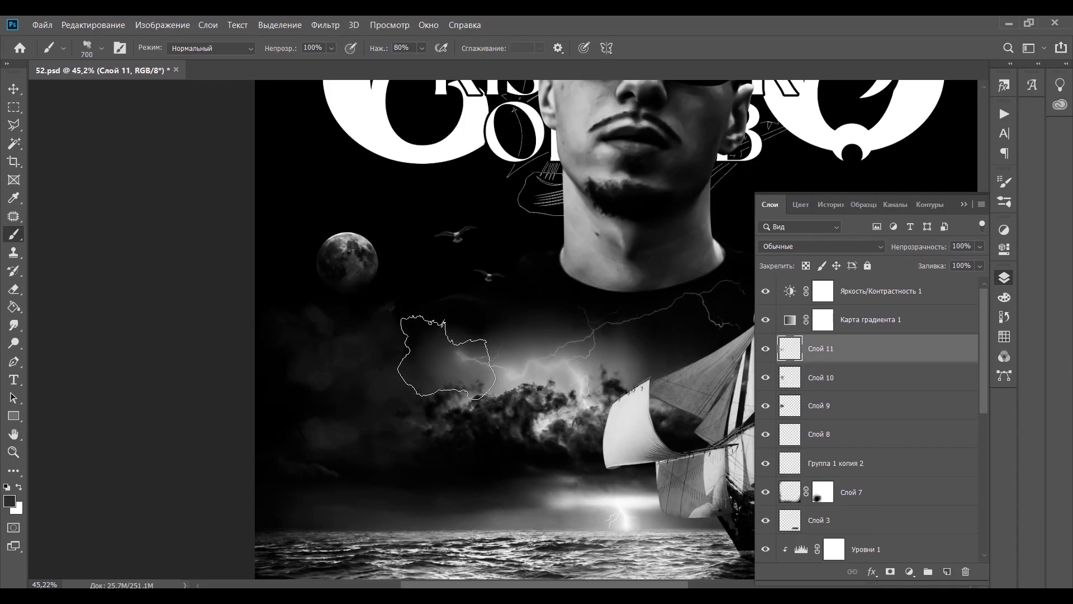
key(z)
scroll(527, 378, down, 2)
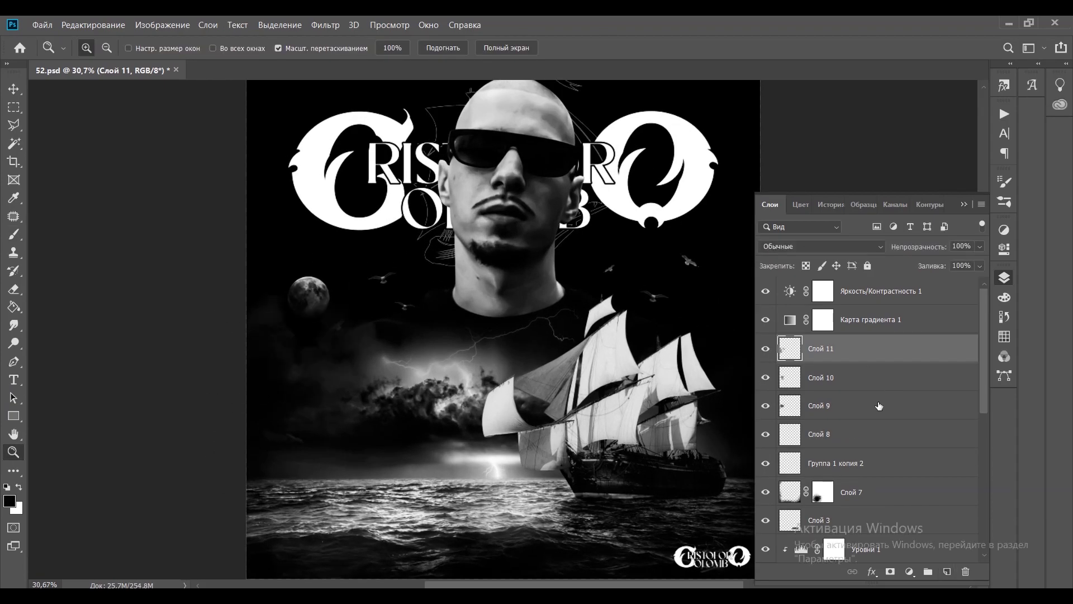
- Group the three cloud layers and move the group below the seagulls
shift+click(879, 405)
key(ctrl+g)
click(766, 343)
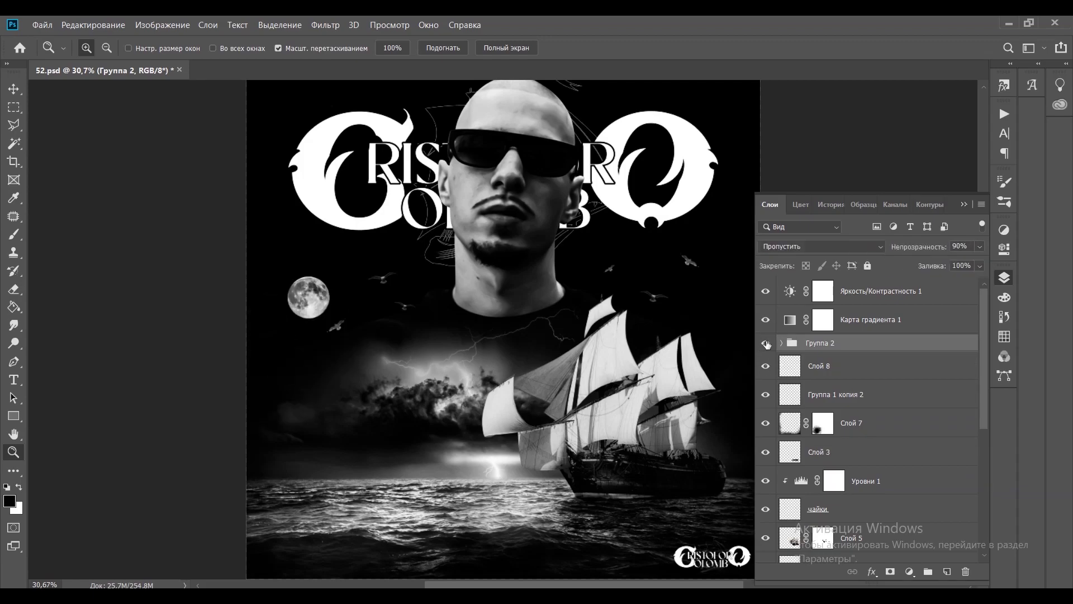
drag(793, 343, 893, 522)
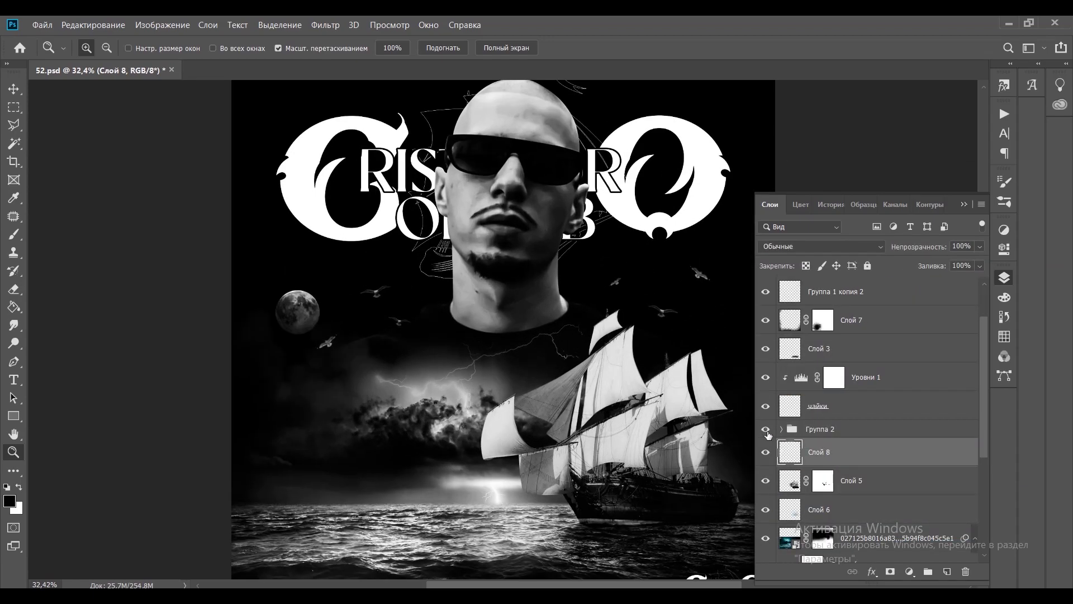
scroll(302, 300, up, 5)
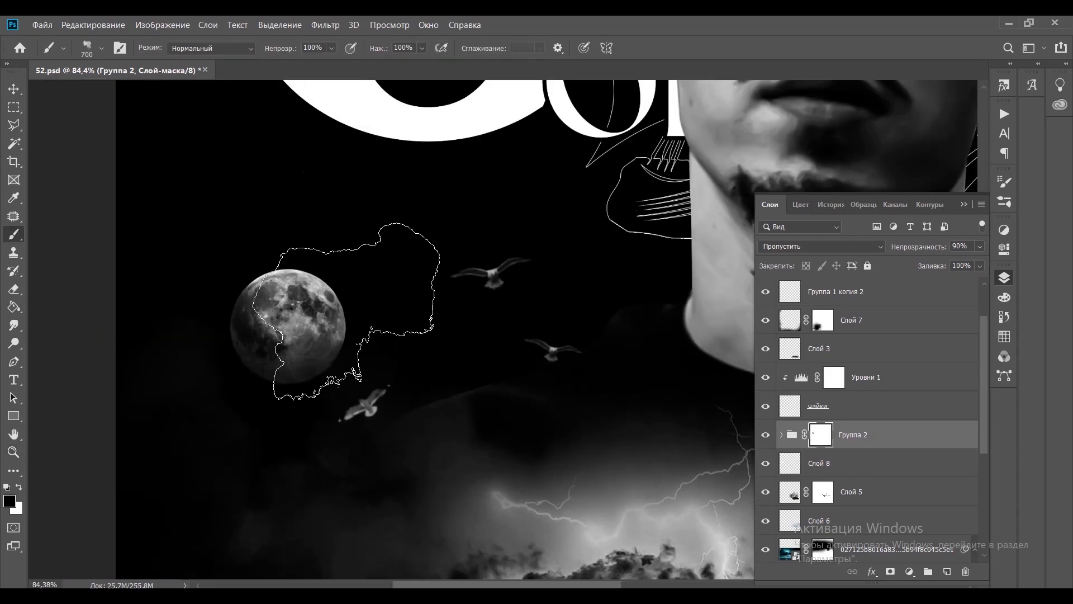
key(z)
scroll(535, 411, down, 5)
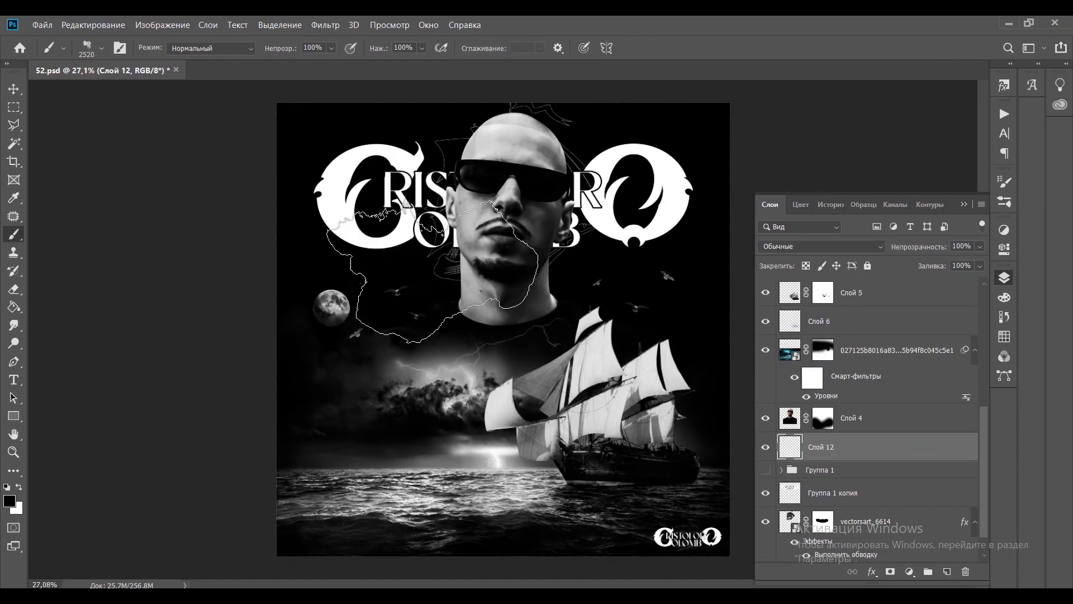
- Stamp a cloud onto the left sky and set a 500 px hard round brush
click(375, 375)
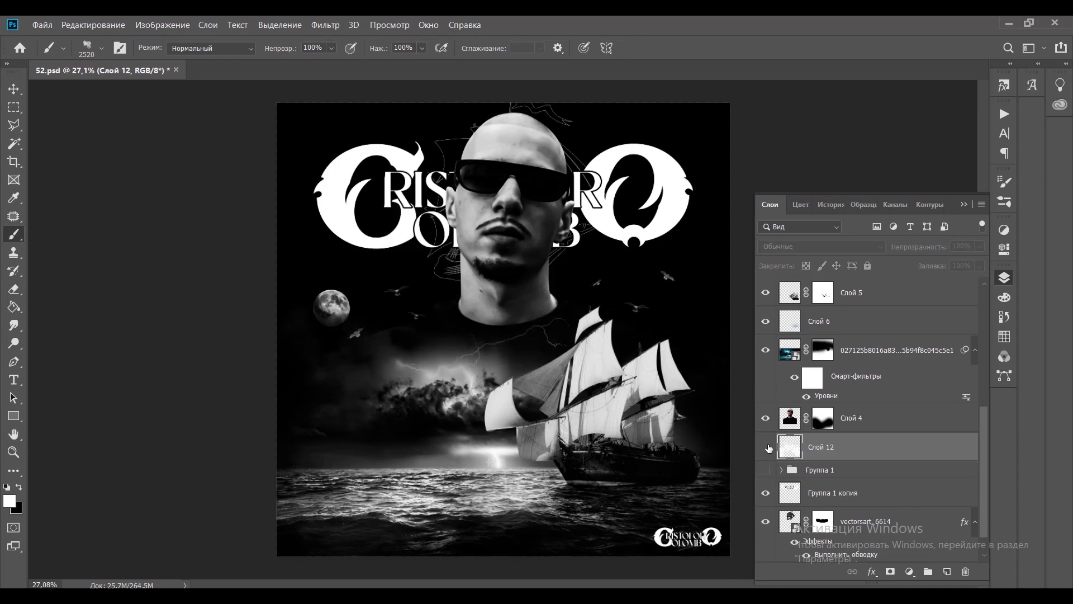
click(823, 417)
right_click(596, 388)
double_click(537, 492)
right_click(454, 349)
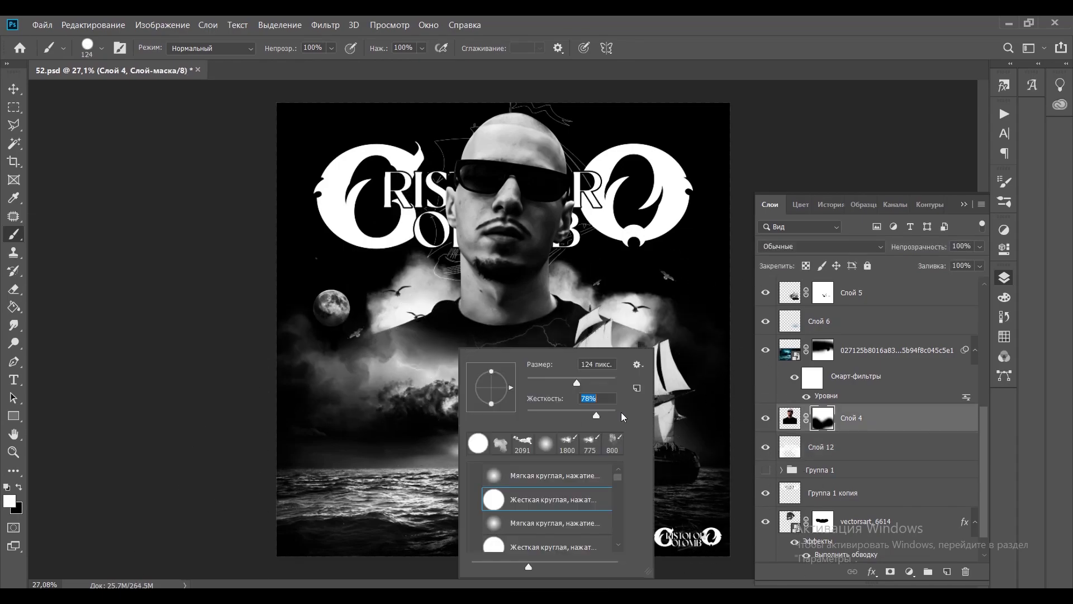
text(500)
key(Return)
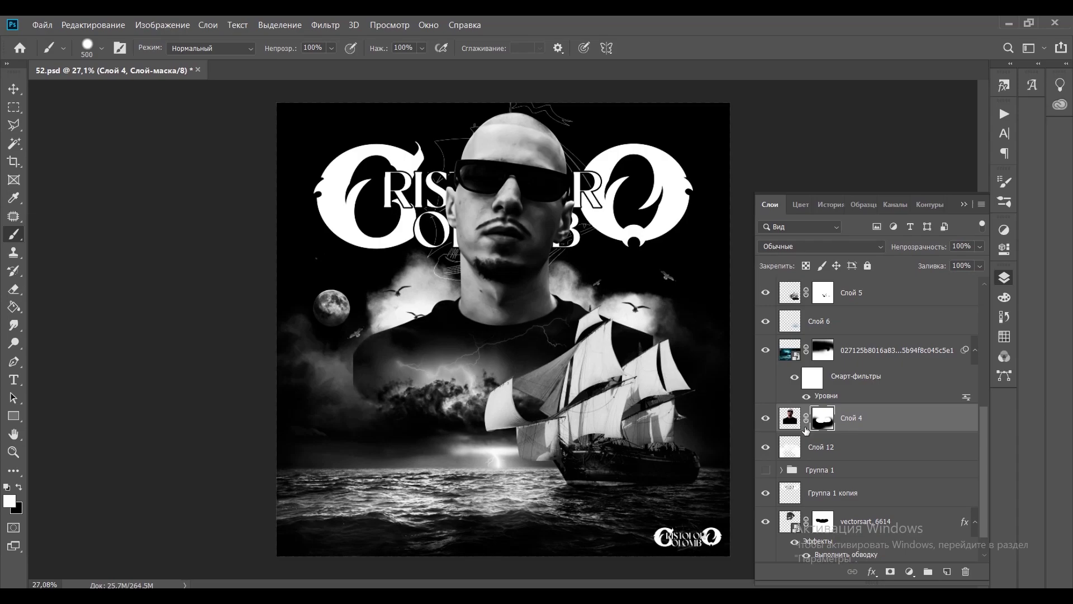
key(comma)
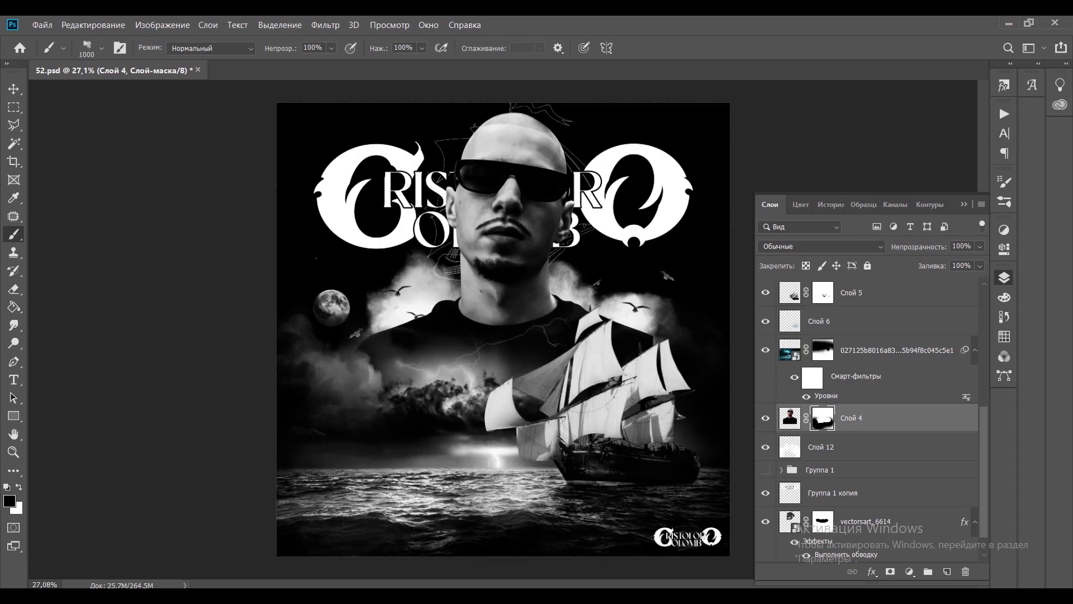
- Erase part of the left clouds on Слой 12 and paint bright cloud beside the moon
click(779, 454)
key(x)
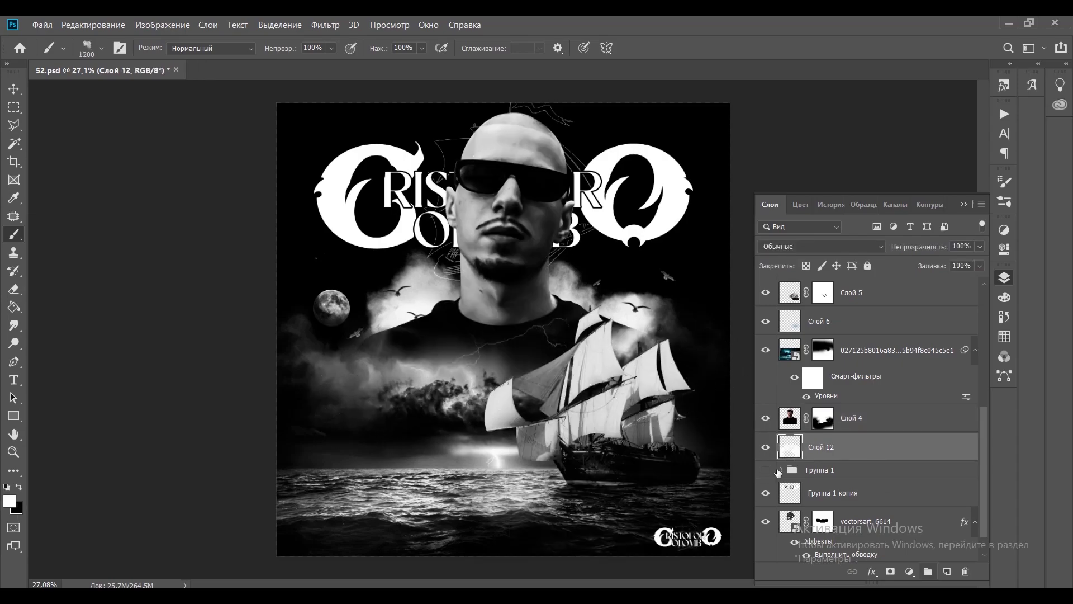
click(823, 350)
key(x)
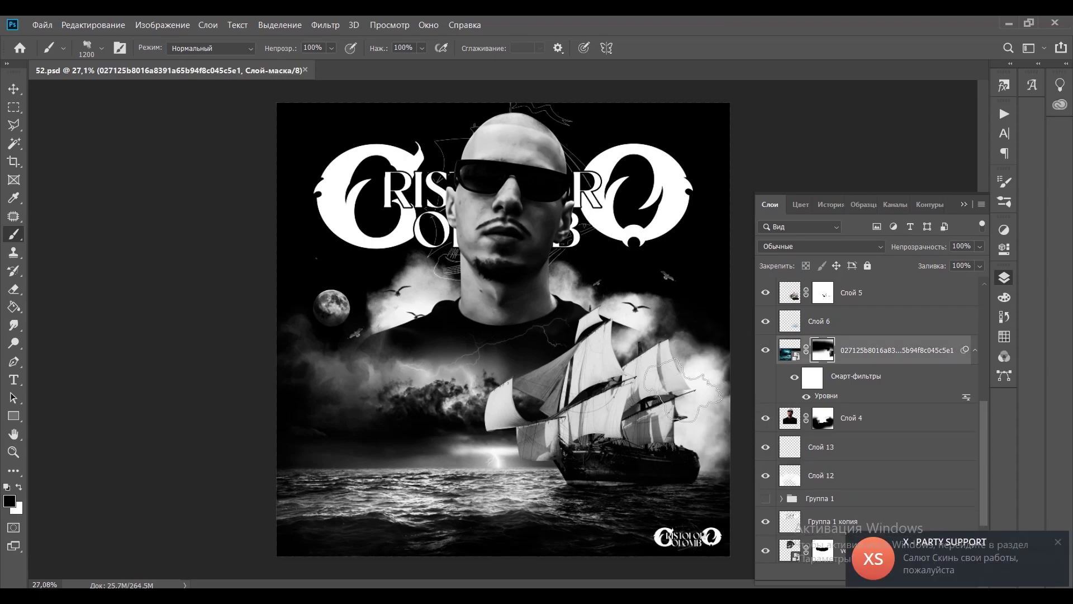
click(822, 447)
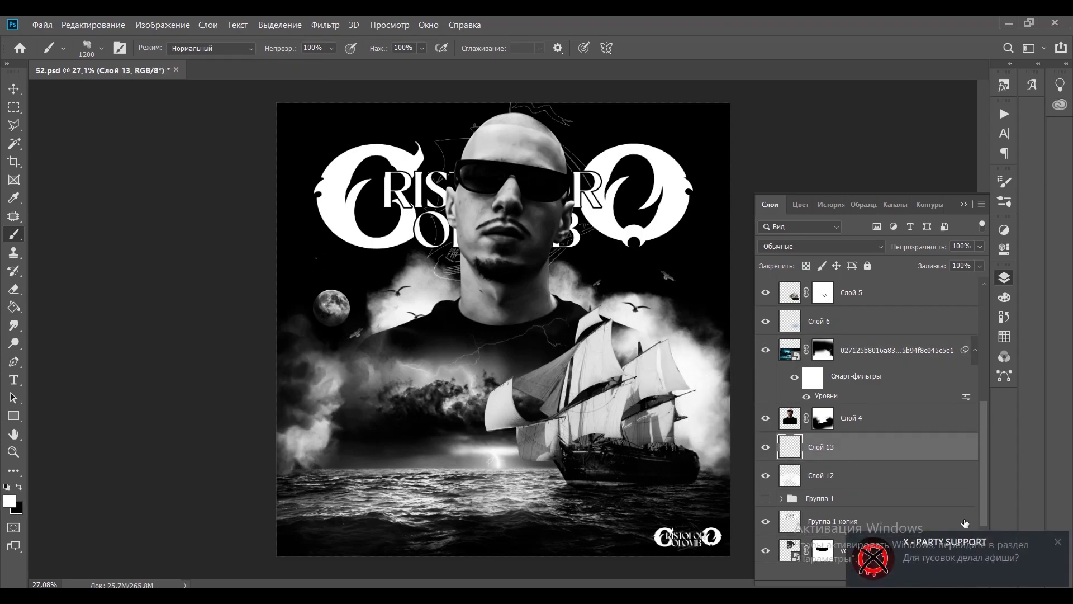
key(x)
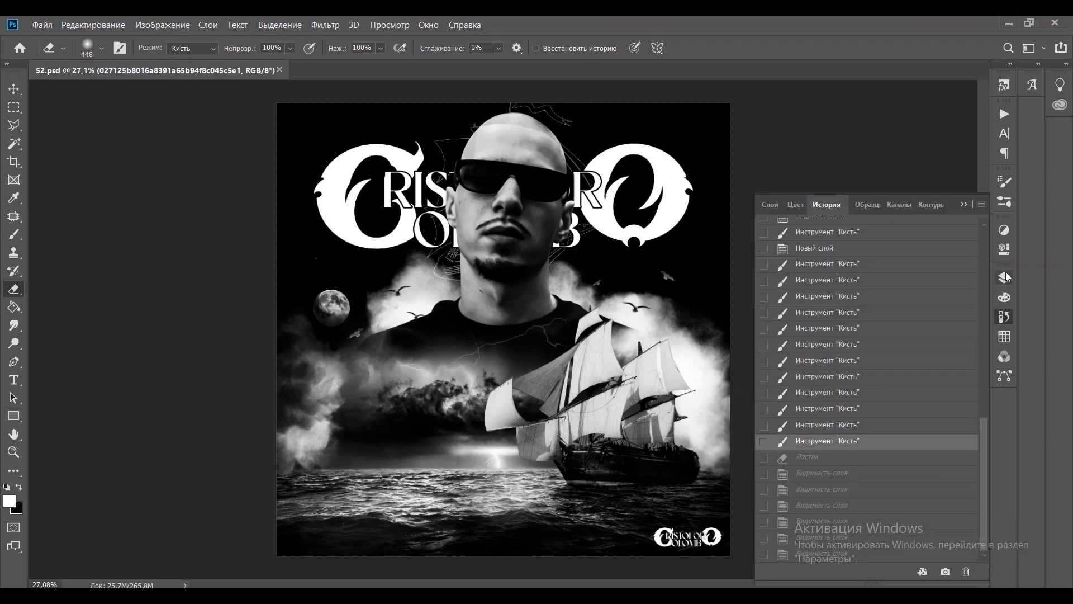
key(alt+bracketleft)
mouse_move(306, 427)
mouse_down()
mouse_move(275, 360)
mouse_move(384, 443)
mouse_move(487, 448)
mouse_up()
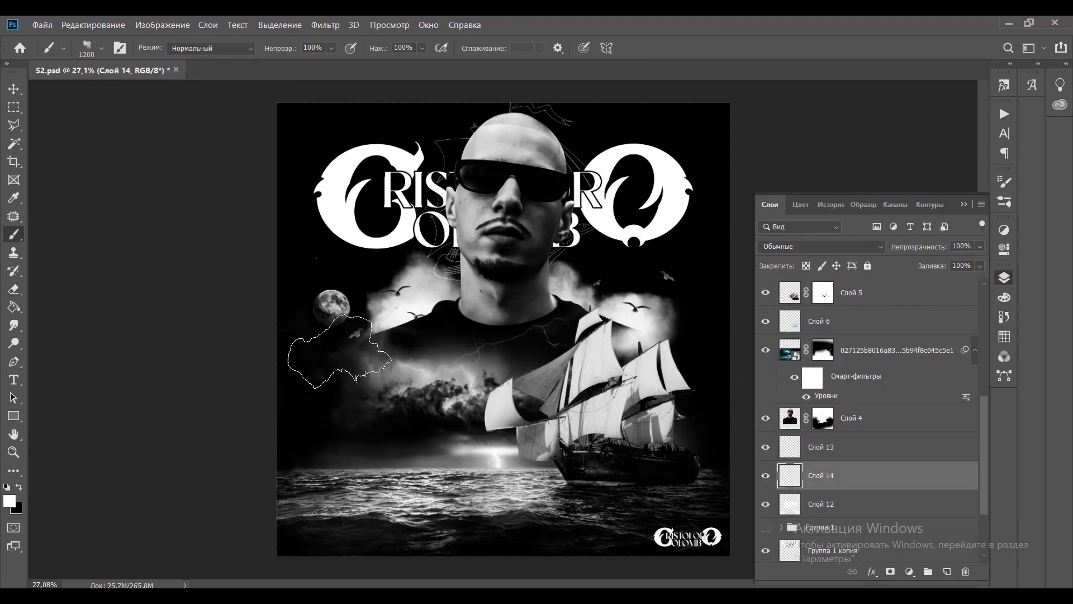
mouse_move(341, 401)
mouse_down()
mouse_move(287, 380)
mouse_move(314, 410)
mouse_up()
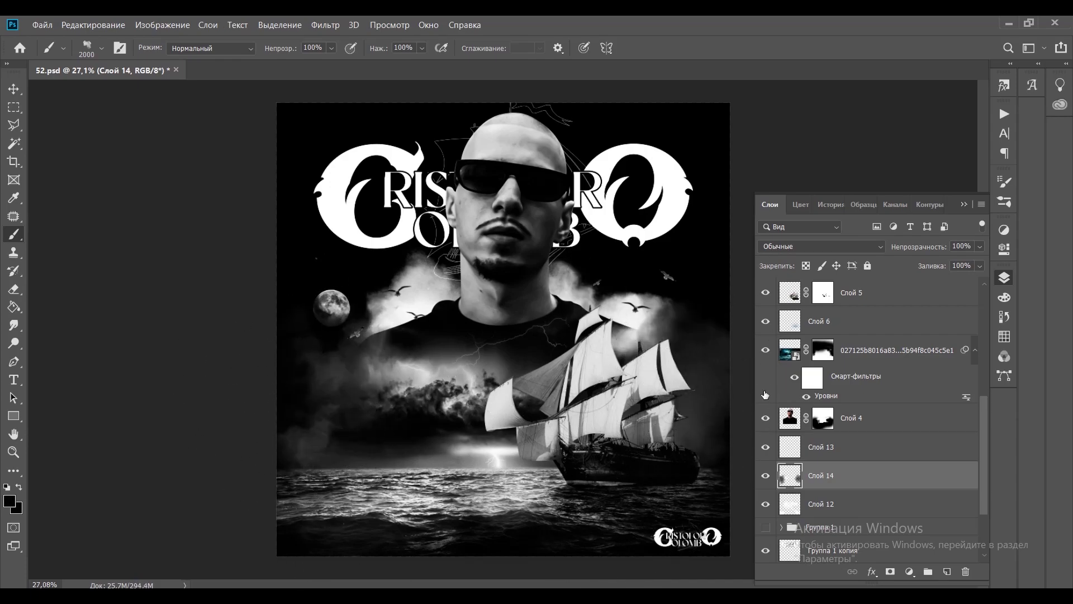
- Group the new cloud layers into a group named дымка
key(F7)
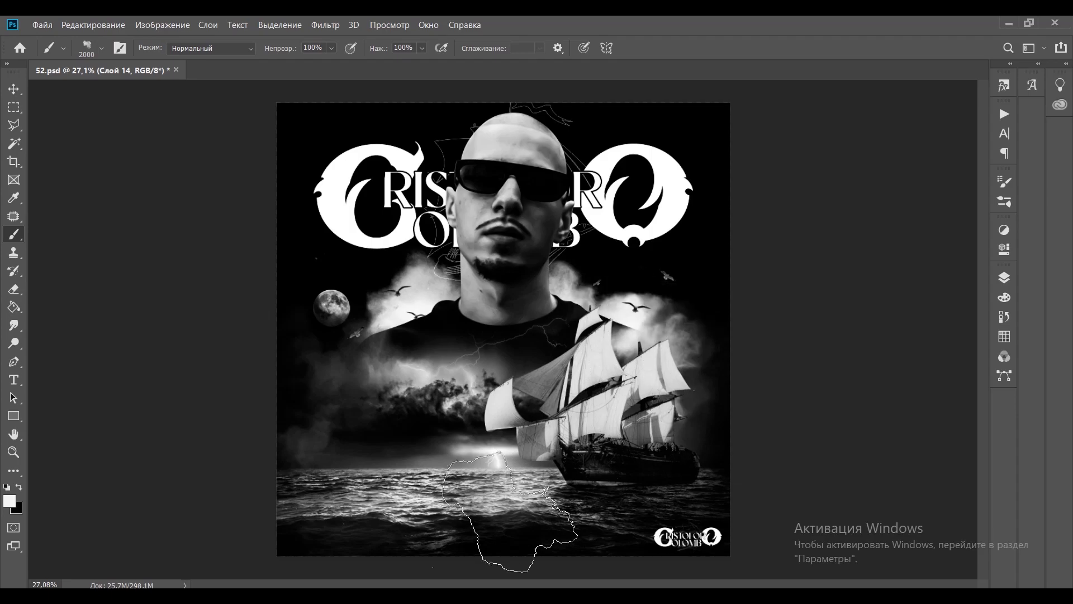
key(z)
key(F7)
click(828, 470)
click(764, 470)
key(ctrl+z)
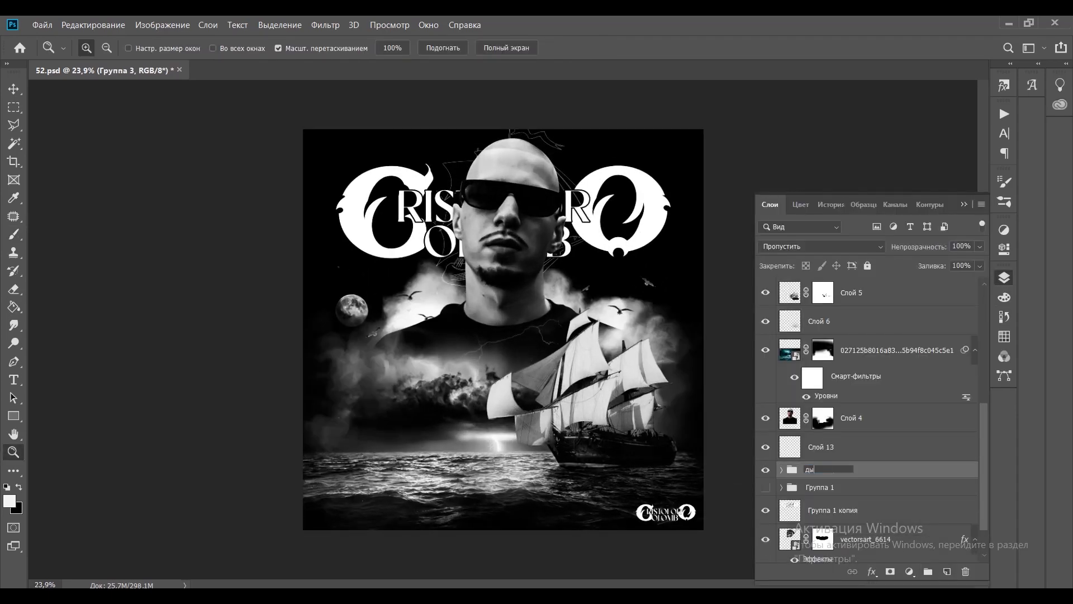
key(ctrl+z)
key(ctrl+0)
- Add haze layers with a 3300 px brush, fading Слой 15 to 29% opacity
click(947, 571)
key(b)
right_click(520, 317)
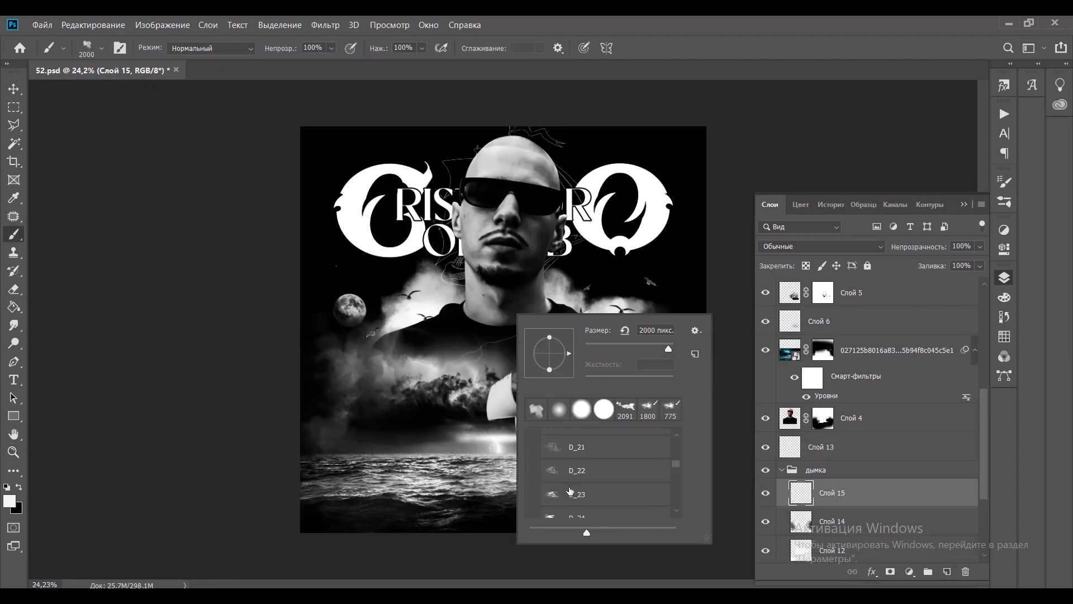
key(Escape)
key(bracketright)
key(bracketright)
key(bracketright)
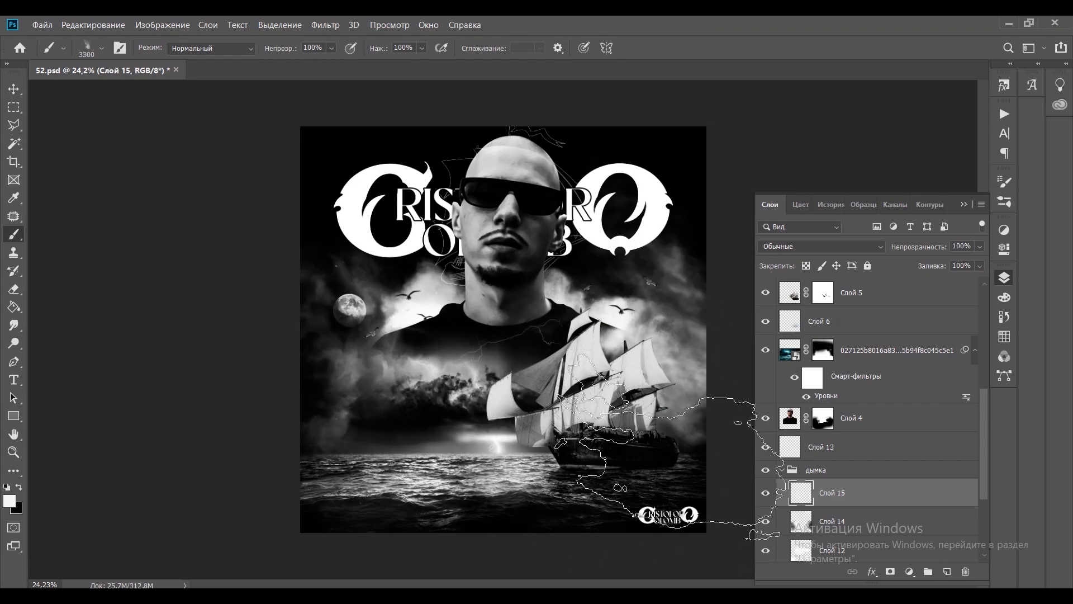
drag(920, 246, 889, 246)
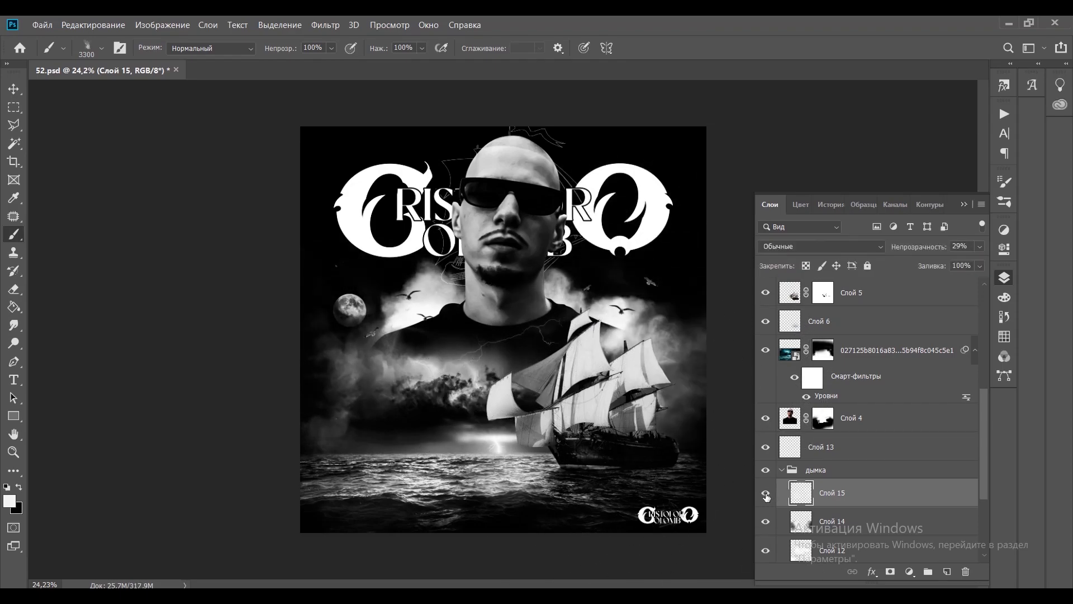
scroll(767, 494, down, 1)
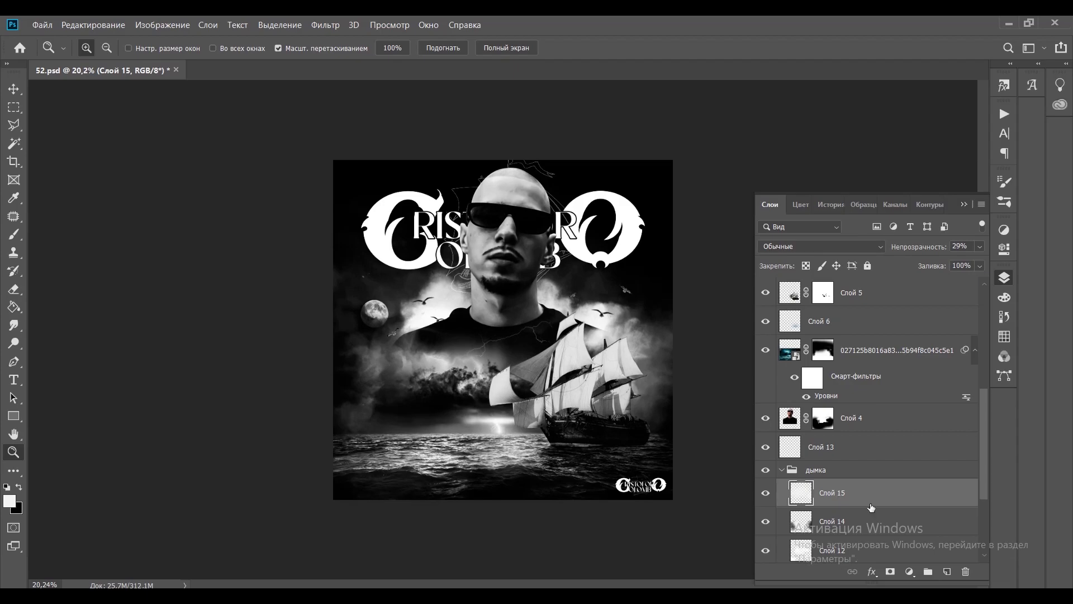
click(946, 571)
- Paint D_09 cloud wisps around the moon on Слой 17 at 82% opacity and save
right_click(513, 305)
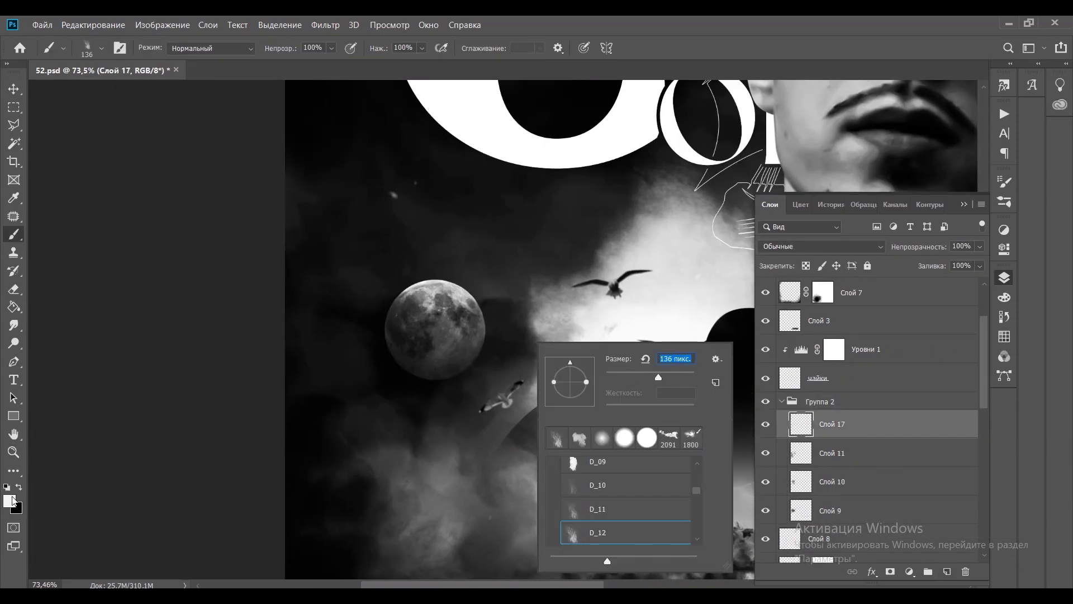
right_click(436, 372)
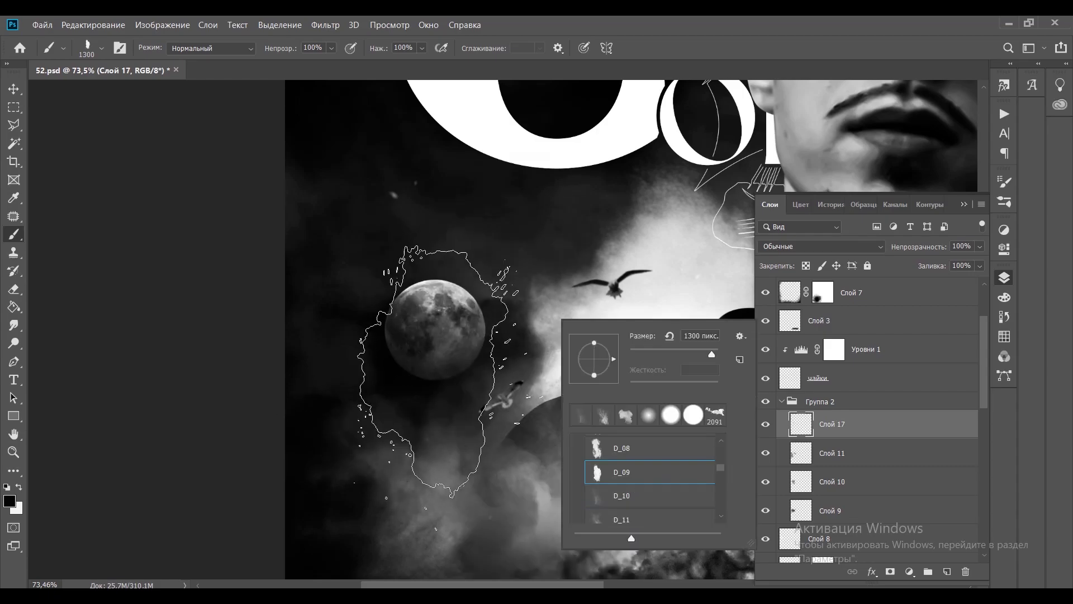
key(bracketleft)
key(bracketleft)
key(bracketleft)
key(Escape)
drag(492, 336, 510, 333)
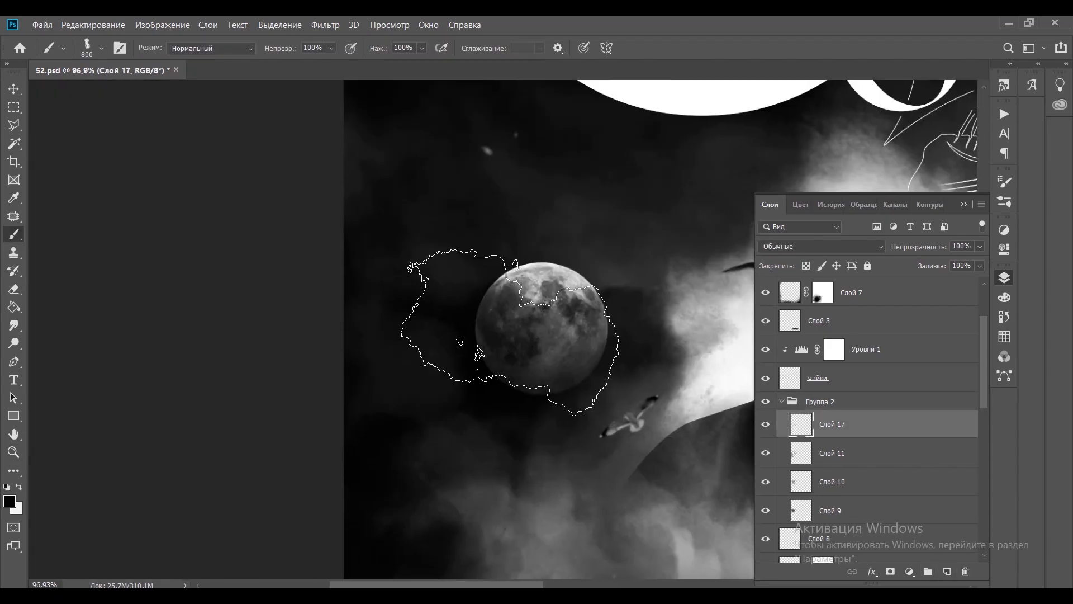
key(z)
key(ctrl+0)
key(8)
key(2)
key(ctrl+s)
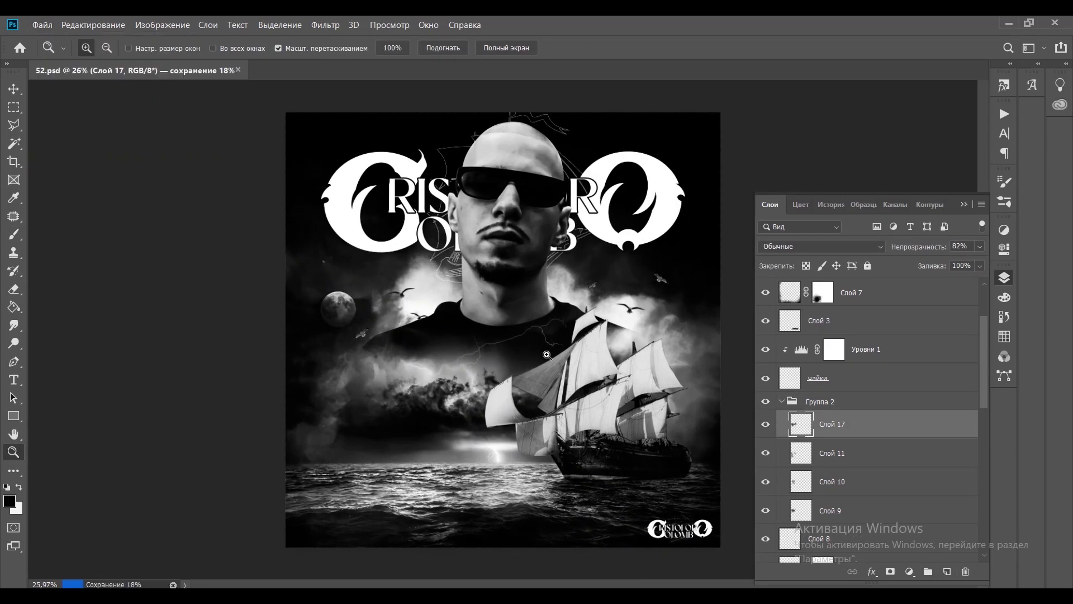
- Mask Группа 2 and add Слой 18 with a Color Overlay style
key(alt+bracketright)
key(ctrl+shift+alt+n)
key(b)
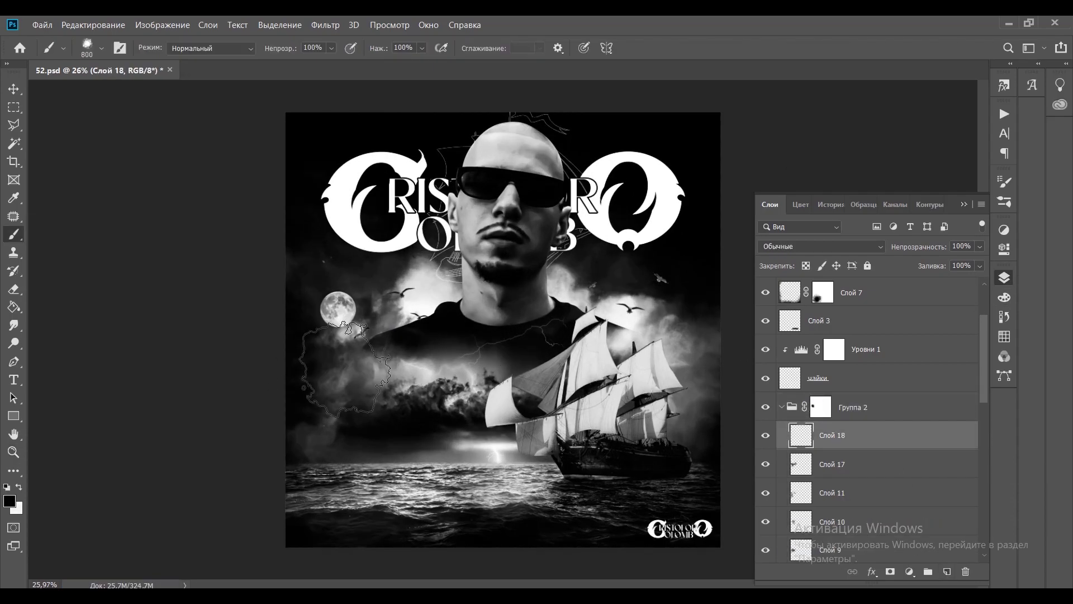
key(z)
click(781, 407)
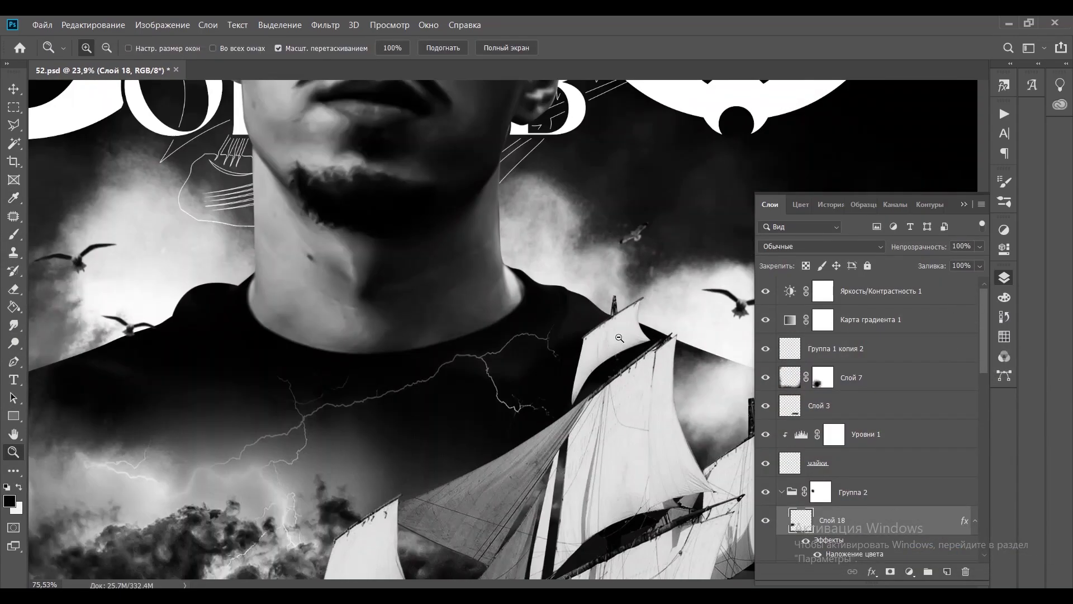
click(1004, 278)
- Commit the Parental Advisory label in the bottom-left corner and zoom in to check it
click(849, 378)
key(b)
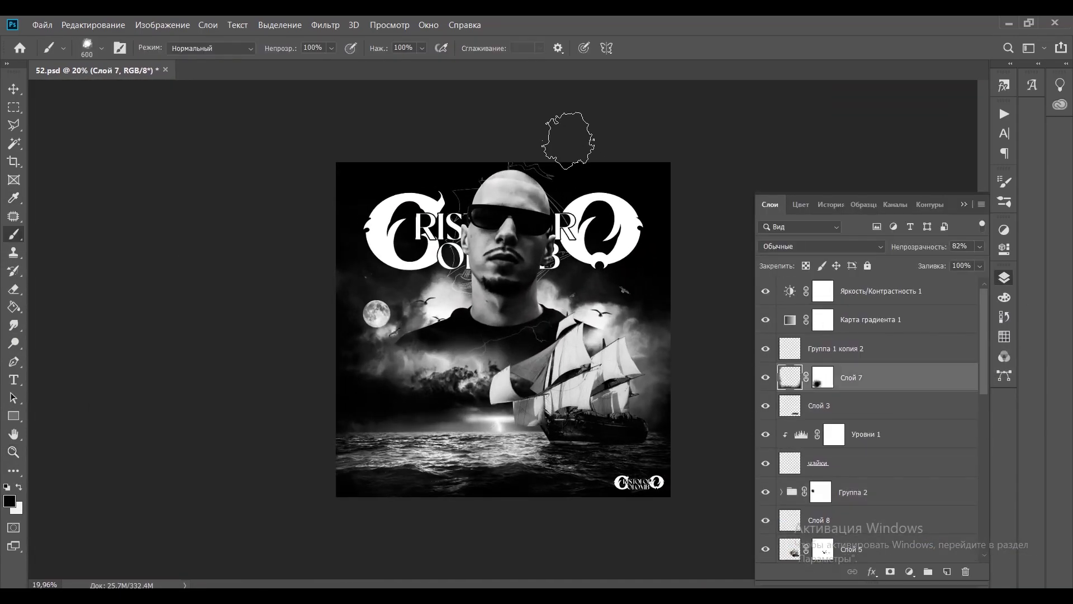
key(Return)
key(z)
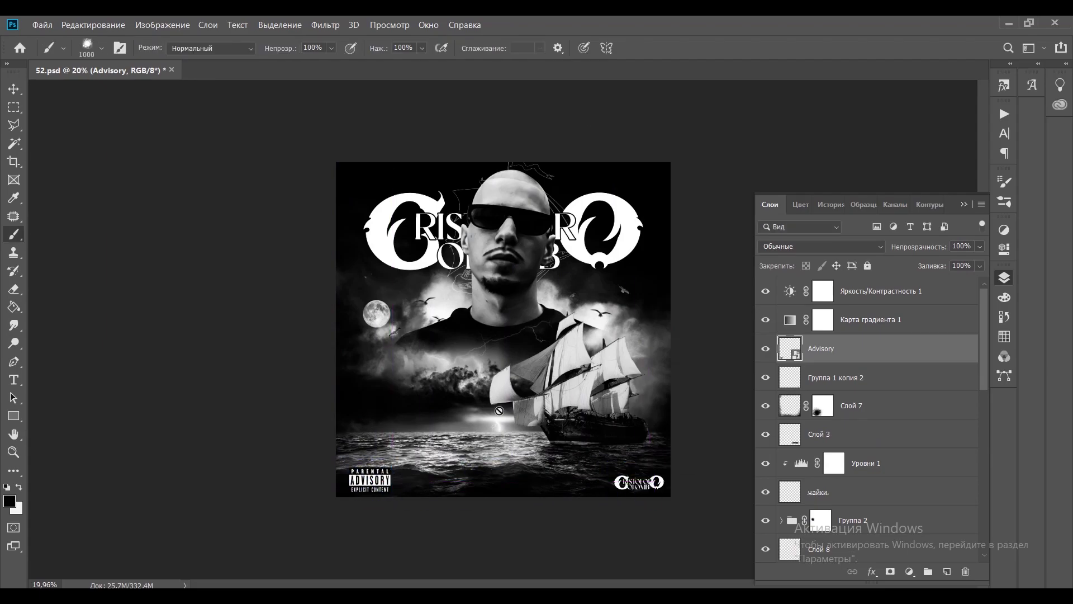
drag(504, 335, 538, 375)
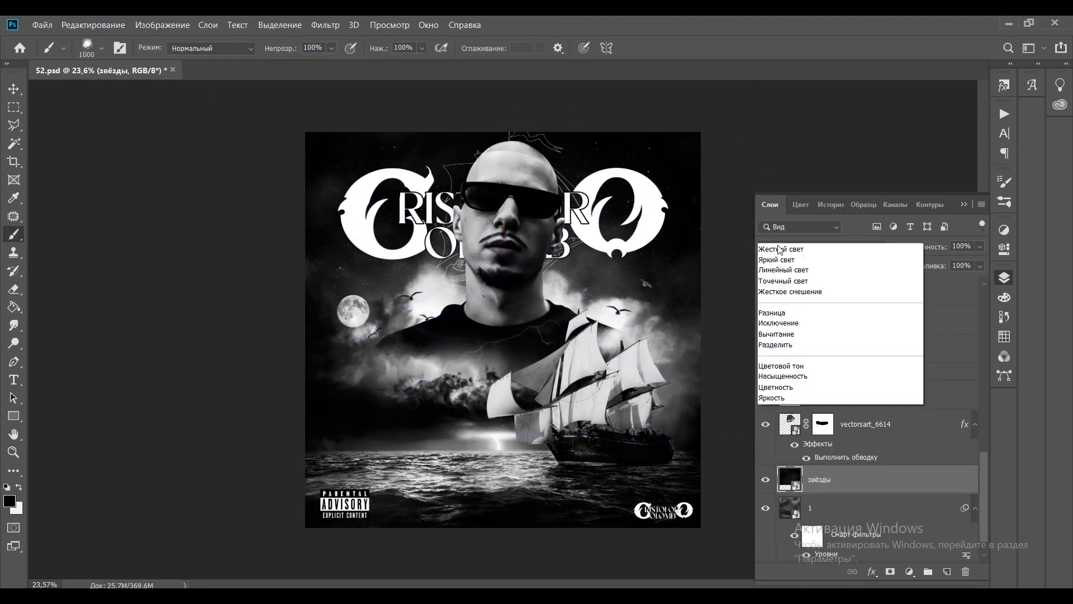
- On new Слой 19 in дымка, paint white haze around the face and moon at 77%
key(ctrl+0)
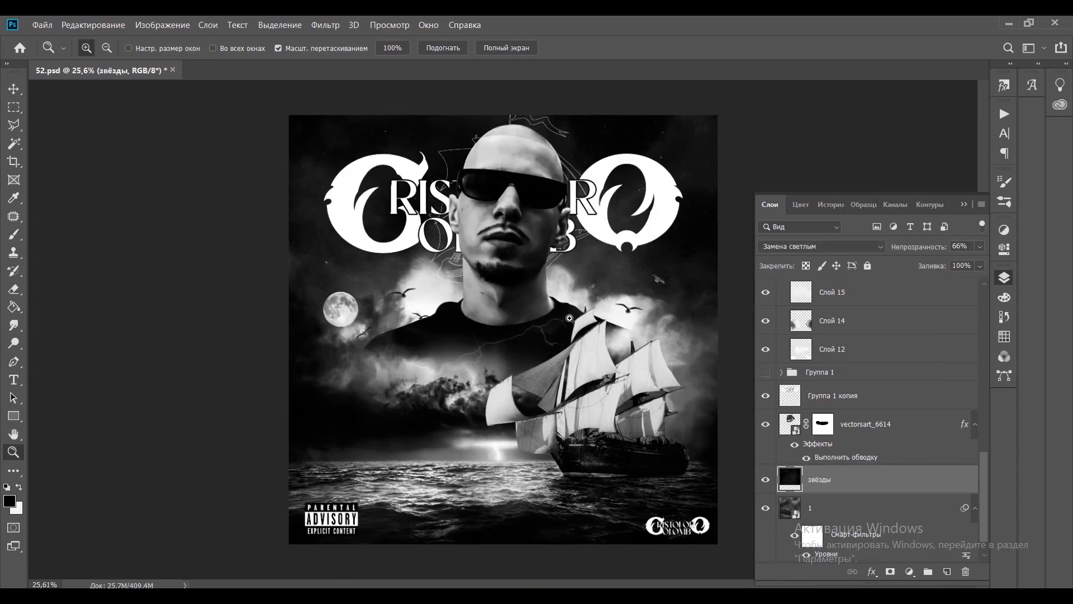
click(765, 480)
scroll(805, 479, down, 1)
scroll(838, 363, up, 4)
click(832, 407)
click(947, 571)
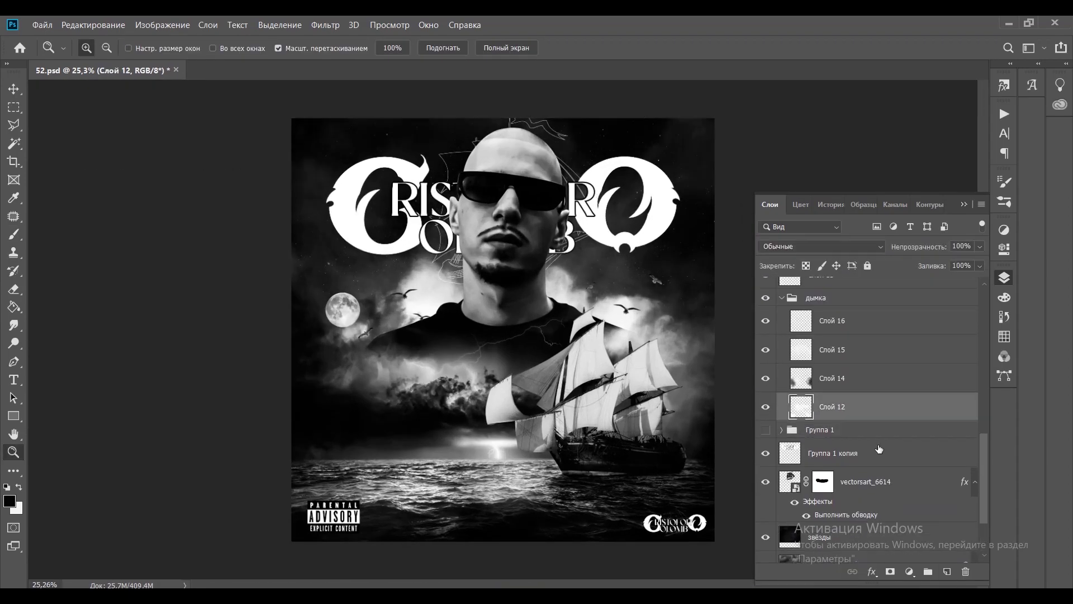
key(b)
right_click(473, 337)
key(Escape)
key(bracketright)
key(bracketright)
key(bracketright)
mouse_move(513, 296)
mouse_down()
mouse_move(570, 313)
mouse_move(503, 335)
mouse_up()
key(x)
key(7)
key(7)
key(z)
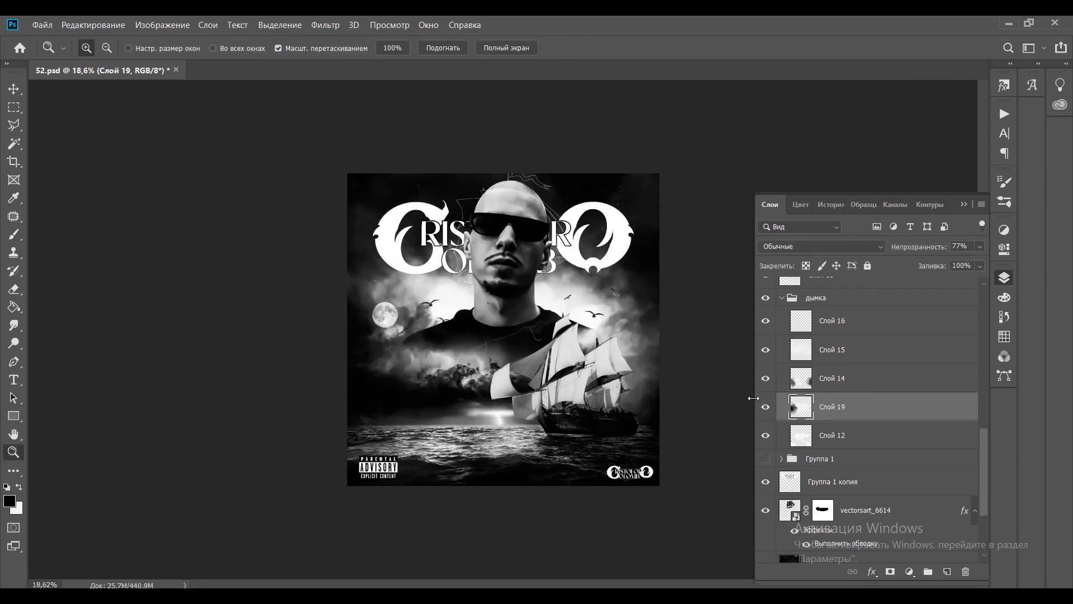
- Add Слой 20 clipped to the man and paint soft white light at about 61%
scroll(559, 335, up, 3)
scroll(783, 357, up, 2)
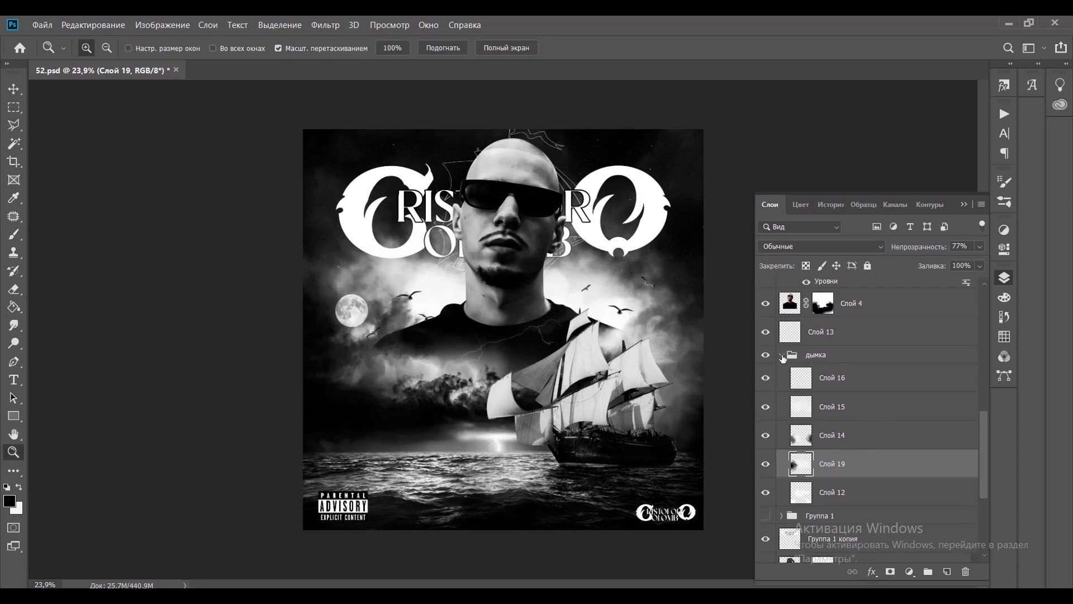
click(782, 357)
scroll(503, 330, up, 1)
key(ctrl+shift+alt+n)
key(b)
right_click(496, 272)
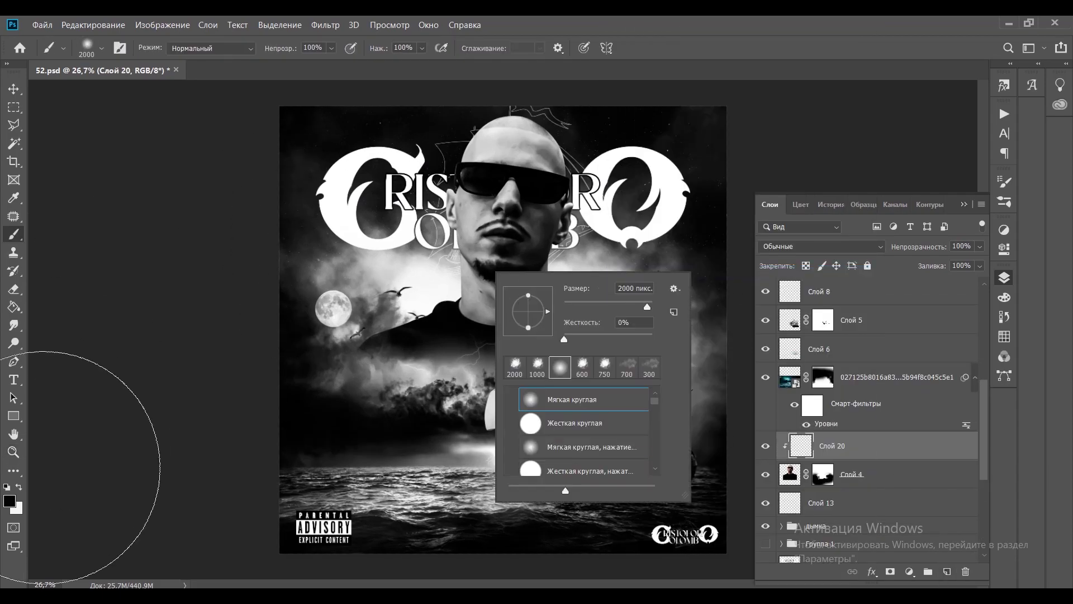
key(Escape)
key(x)
key(bracketleft)
key(bracketleft)
key(bracketleft)
drag(979, 246, 956, 262)
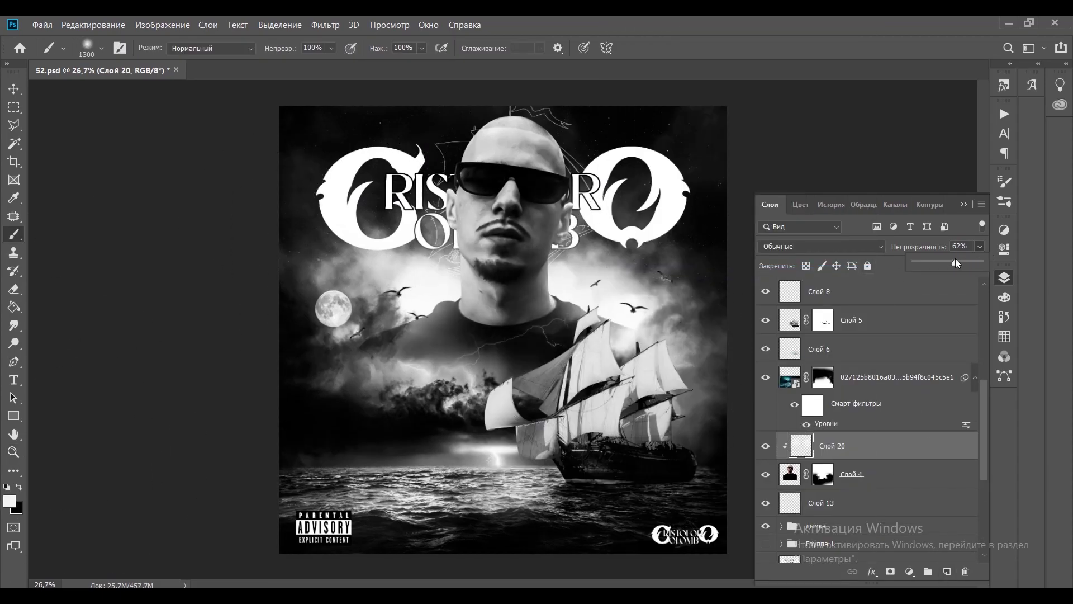
- Add a second clipped layer, Слой 21, over the man, then reselect Слой 20
key(ctrl+shift+alt+n)
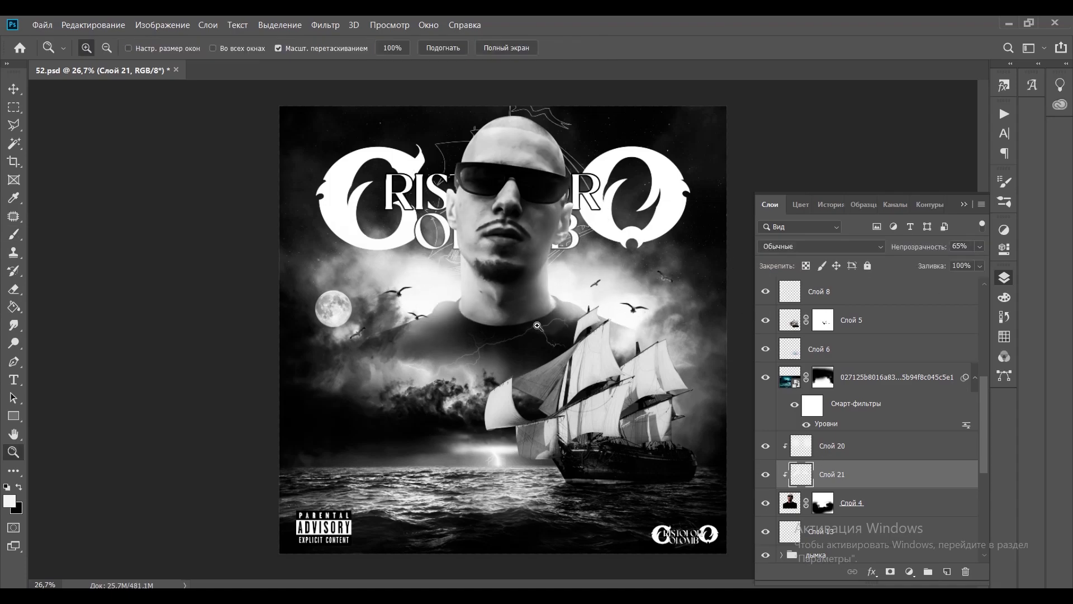
scroll(537, 325, down, 1)
click(823, 453)
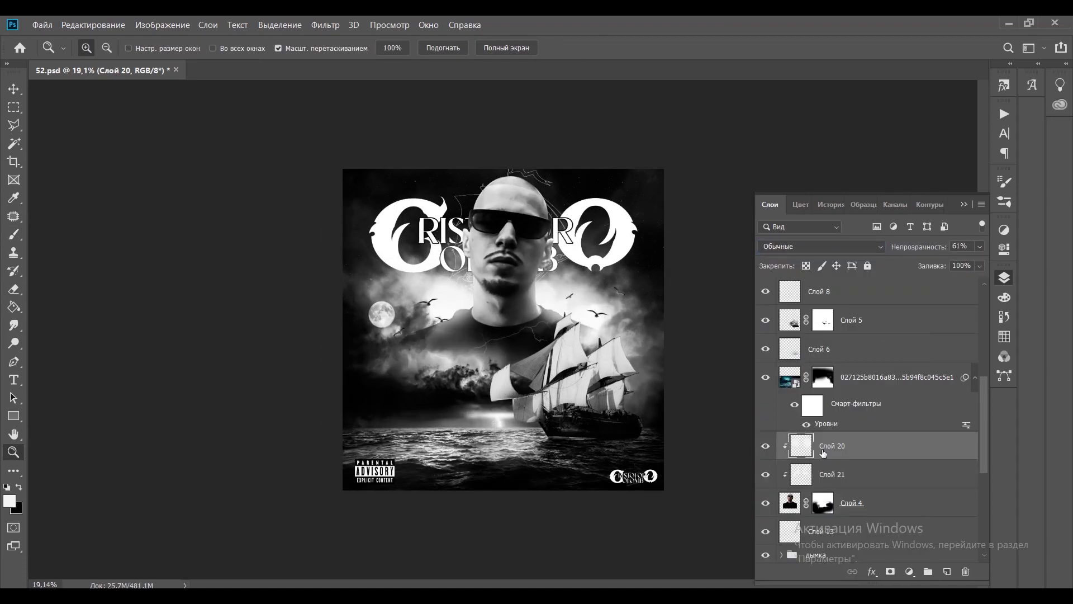
scroll(503, 329, up, 1)
- Toggle layer visibility to compare the ship outline, then show Слой 17 and Слой 18 again
scroll(838, 420, down, 3)
click(833, 452)
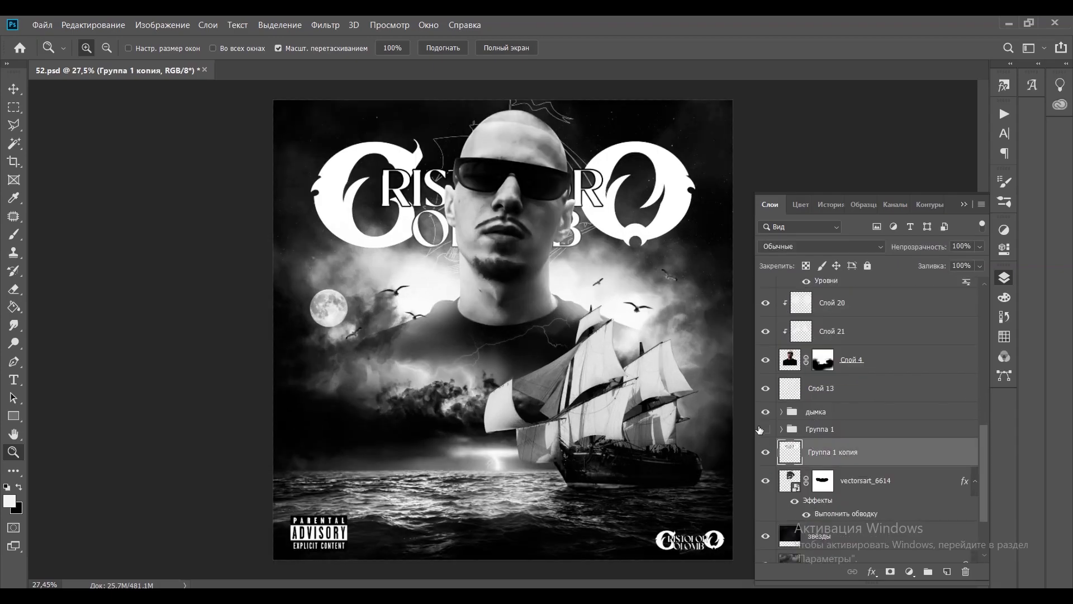
click(781, 411)
click(781, 325)
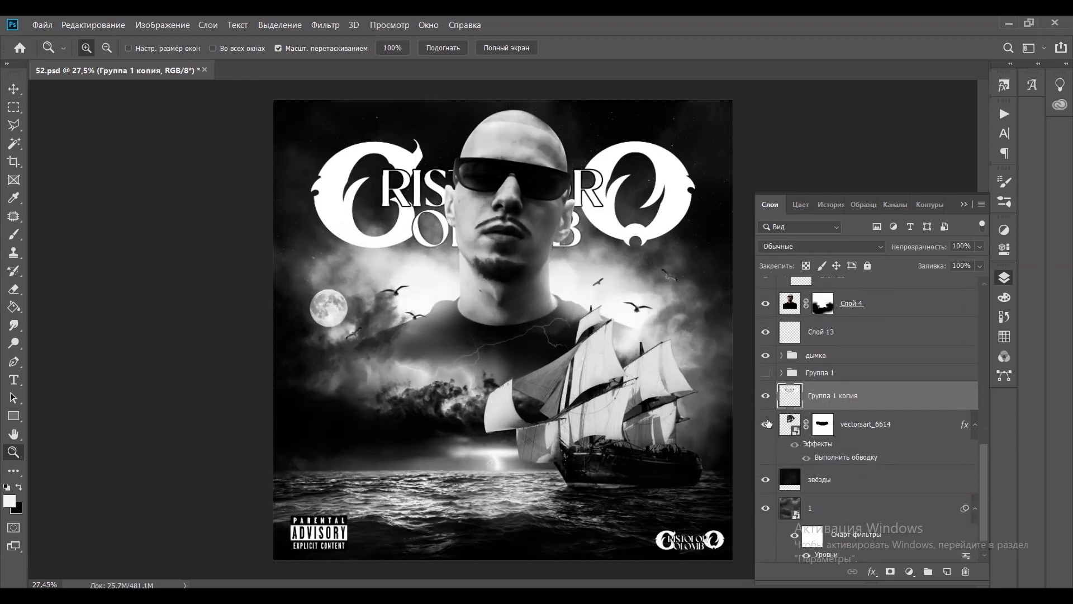
click(766, 430)
scroll(767, 441, up, 5)
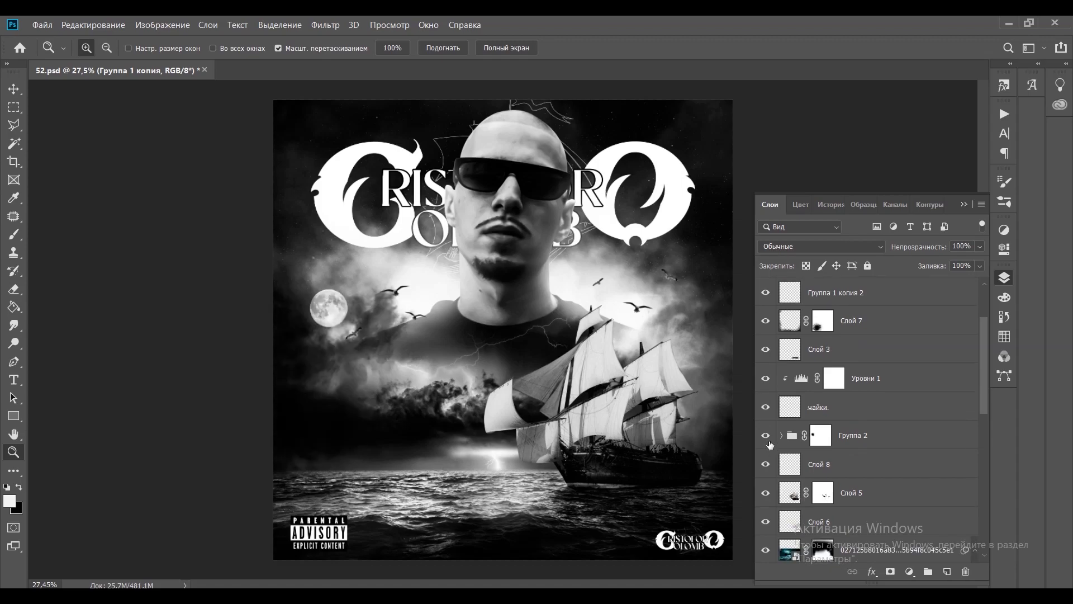
click(770, 459)
click(766, 407)
click(765, 462)
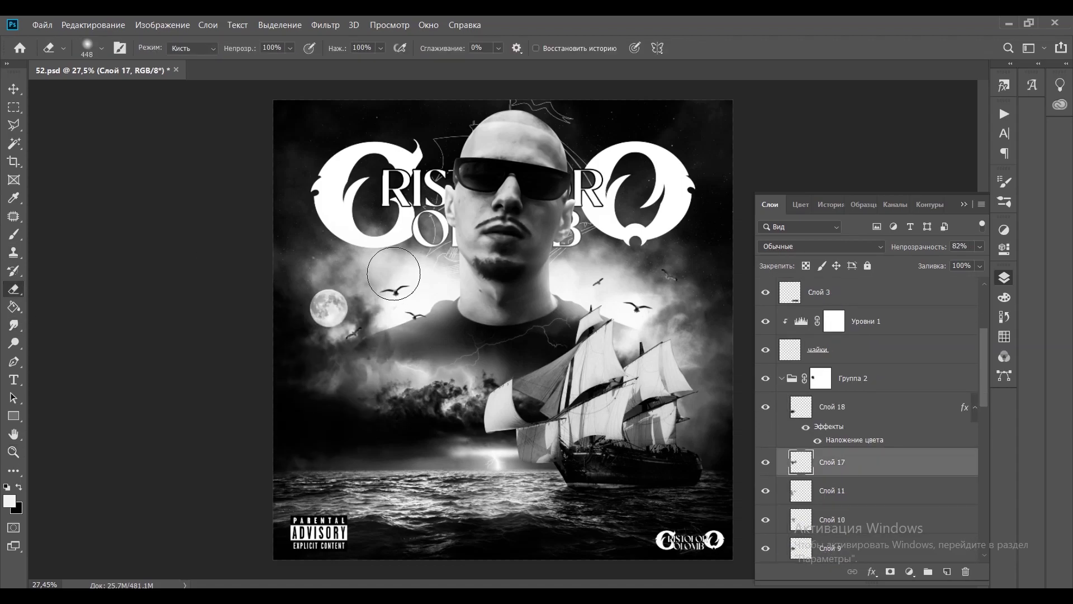
scroll(394, 273, down, 3)
scroll(359, 350, up, 3)
- Paint black on the Группа 2 mask to hide parts of the group
key(b)
key(x)
key(ctrl+z)
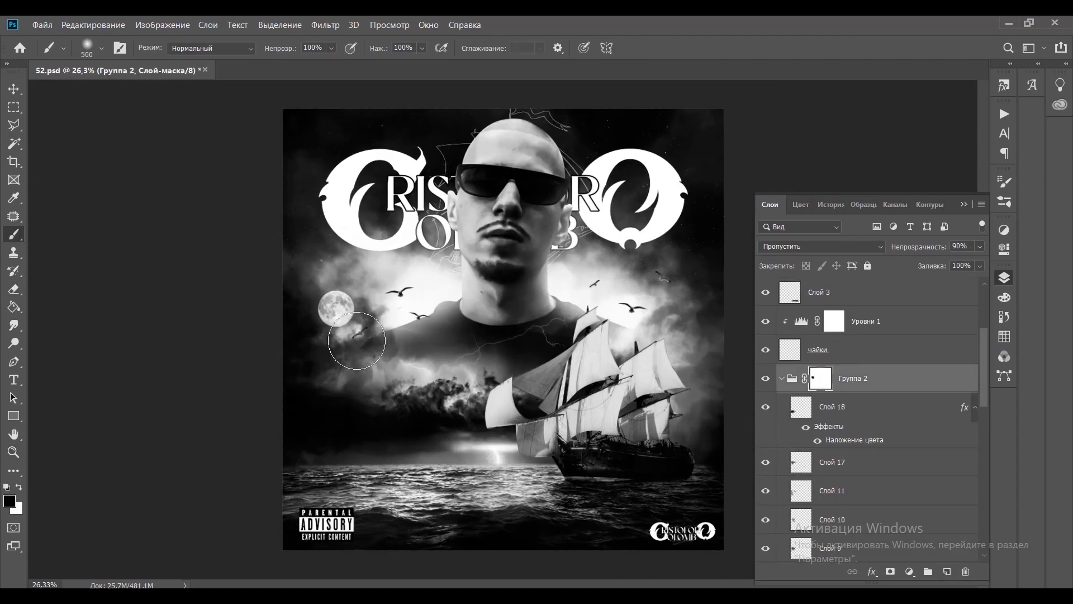
scroll(464, 331, up, 5)
scroll(335, 313, down, 5)
scroll(335, 313, up, 5)
right_click(321, 322)
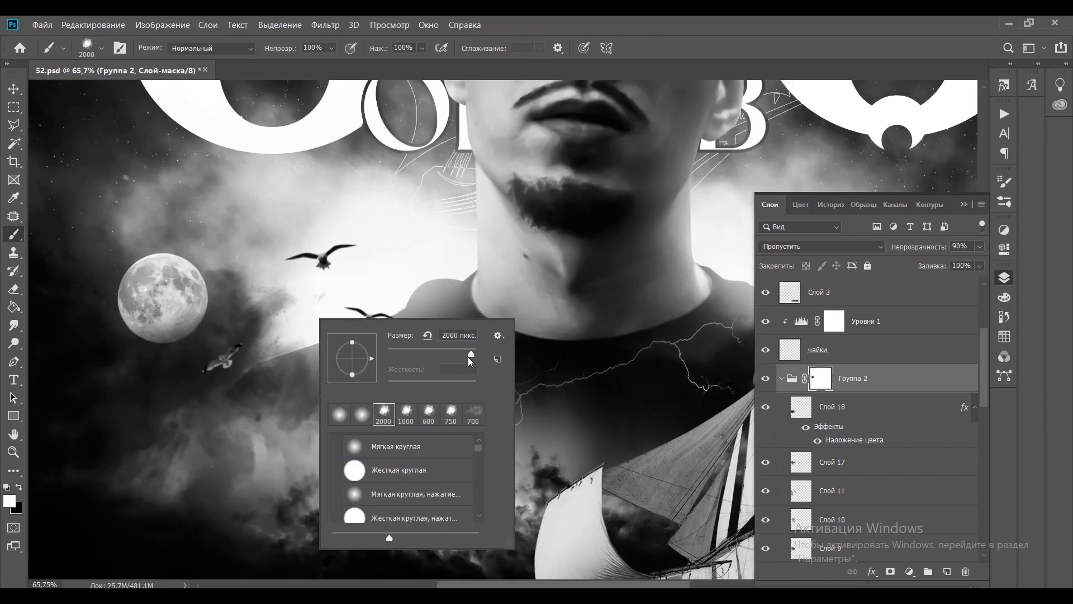
key(Escape)
scroll(222, 370, up, 5)
scroll(542, 398, down, 8)
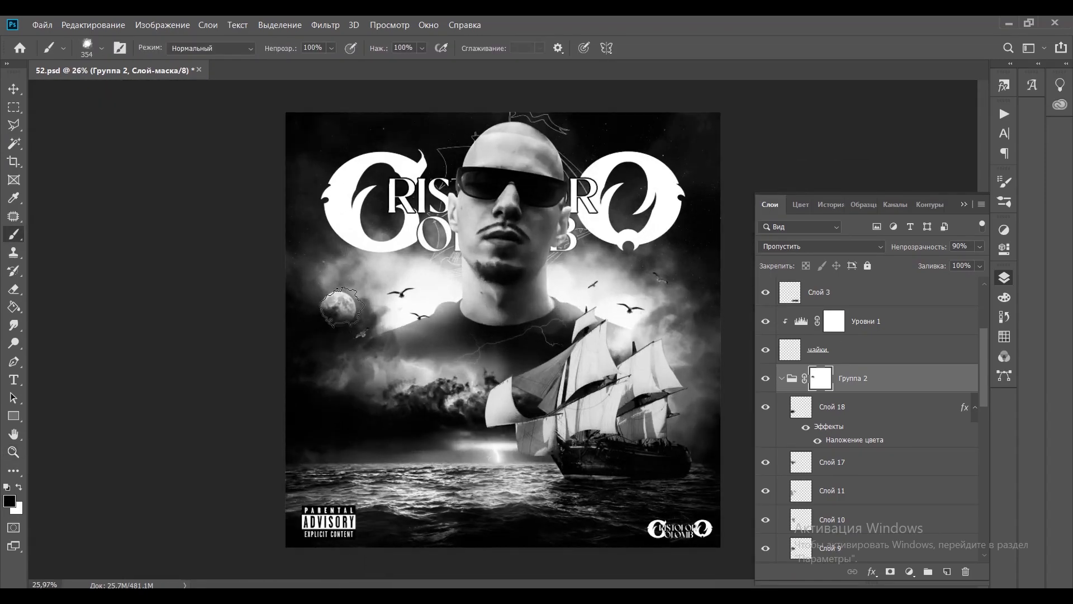
scroll(356, 290, up, 3)
scroll(356, 290, up, 3)
- Keep refining the Группа 2 mask with different brush sizes and colours
right_click(509, 358)
key(Escape)
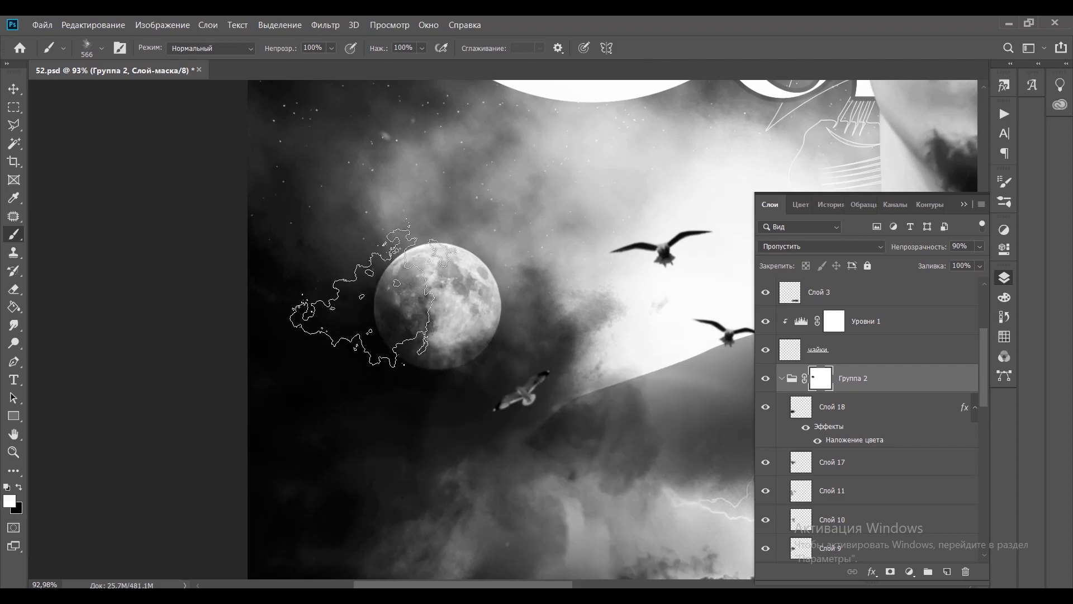
key(x)
scroll(440, 350, down, 5)
scroll(440, 349, up, 2)
key(x)
right_click(328, 306)
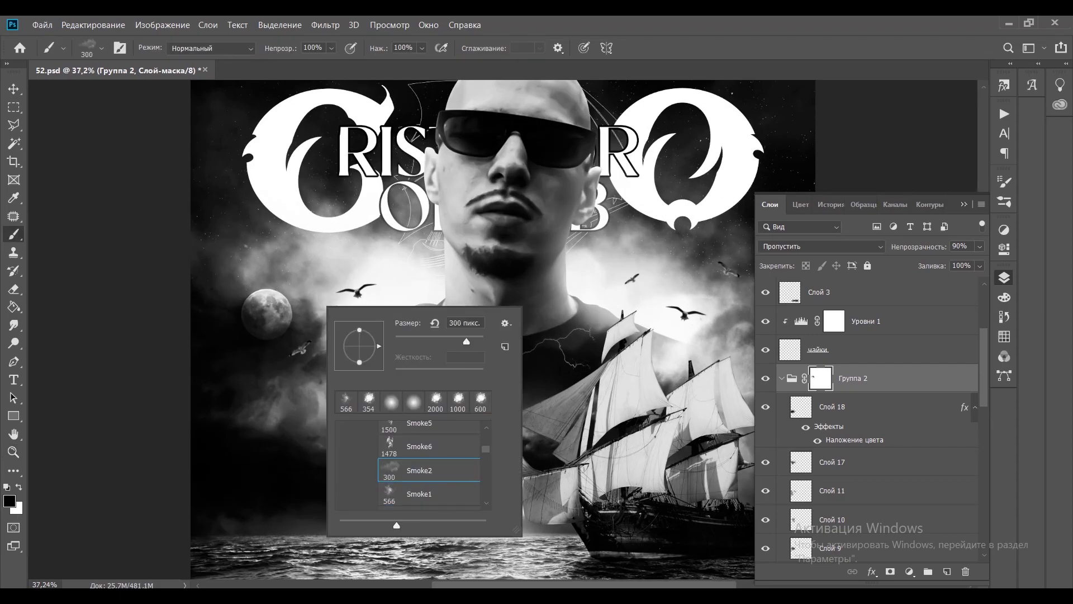
key(Escape)
- Add Слой 22 in Группа 2 with white smoke blended in Screen mode
click(947, 571)
right_click(369, 411)
key(Escape)
key(x)
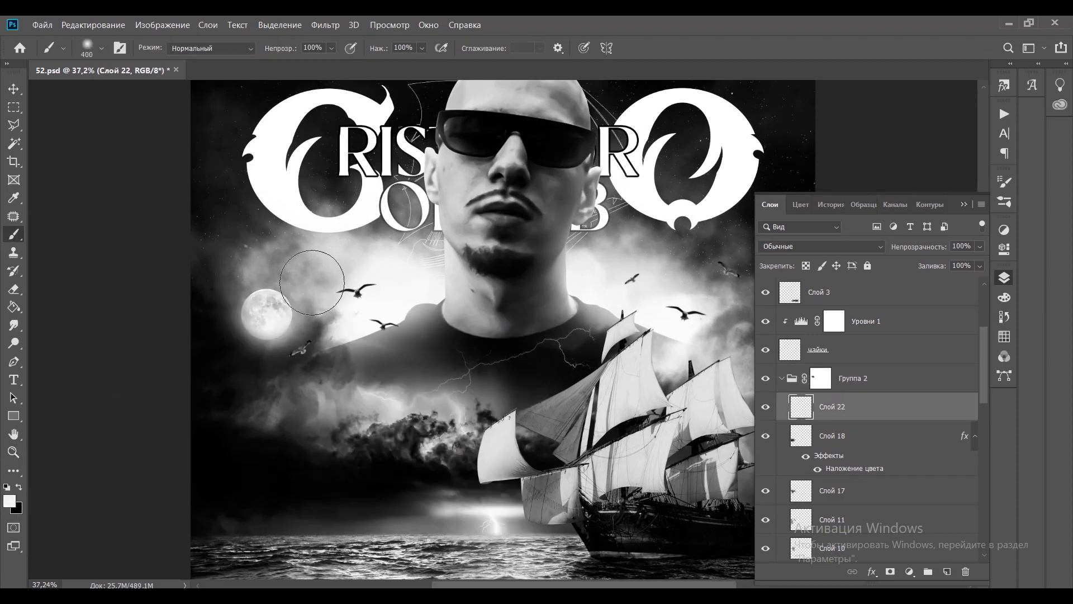
click(822, 246)
click(830, 342)
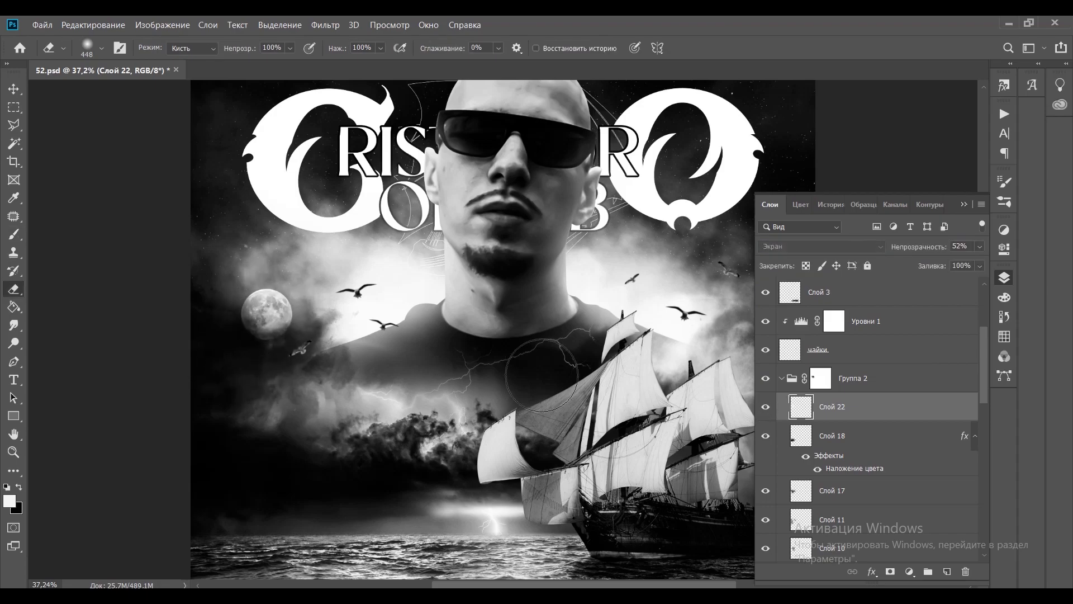
scroll(390, 316, down, 3)
- Add Слой 23 and paint black smoke at 58% opacity
click(840, 383)
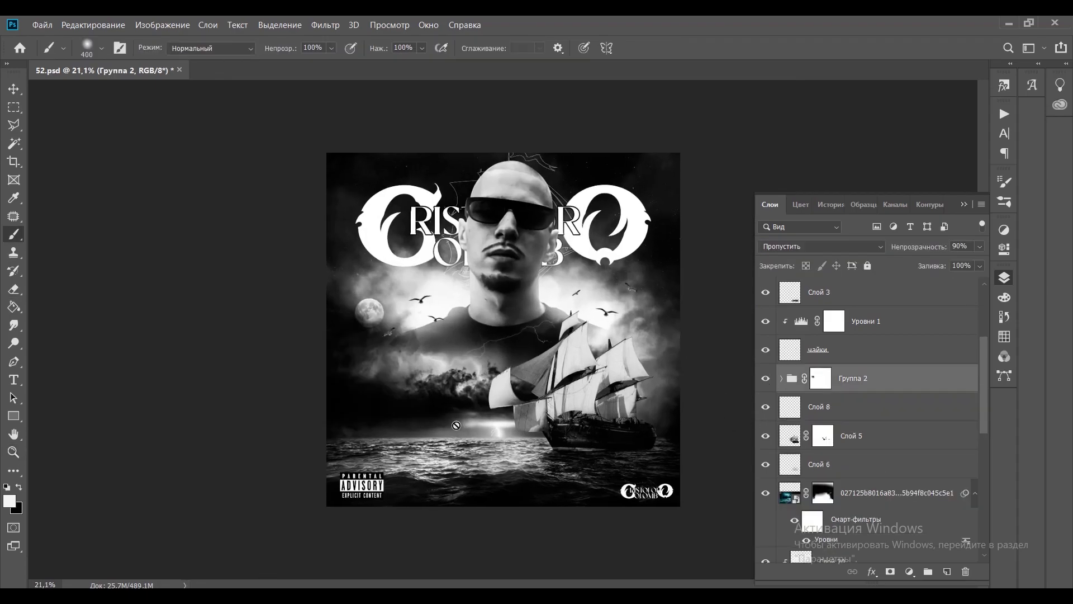
scroll(503, 313, up, 3)
key(ctrl+shift+alt+n)
right_click(383, 344)
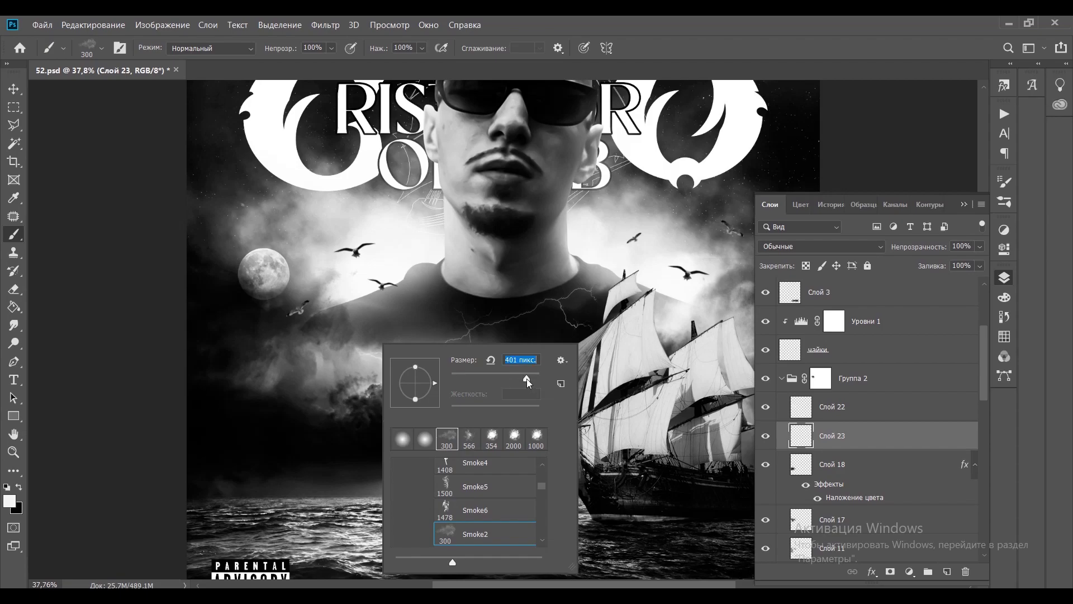
key(x)
drag(392, 380, 269, 364)
key(z)
scroll(503, 364, down, 2)
key(5)
key(8)
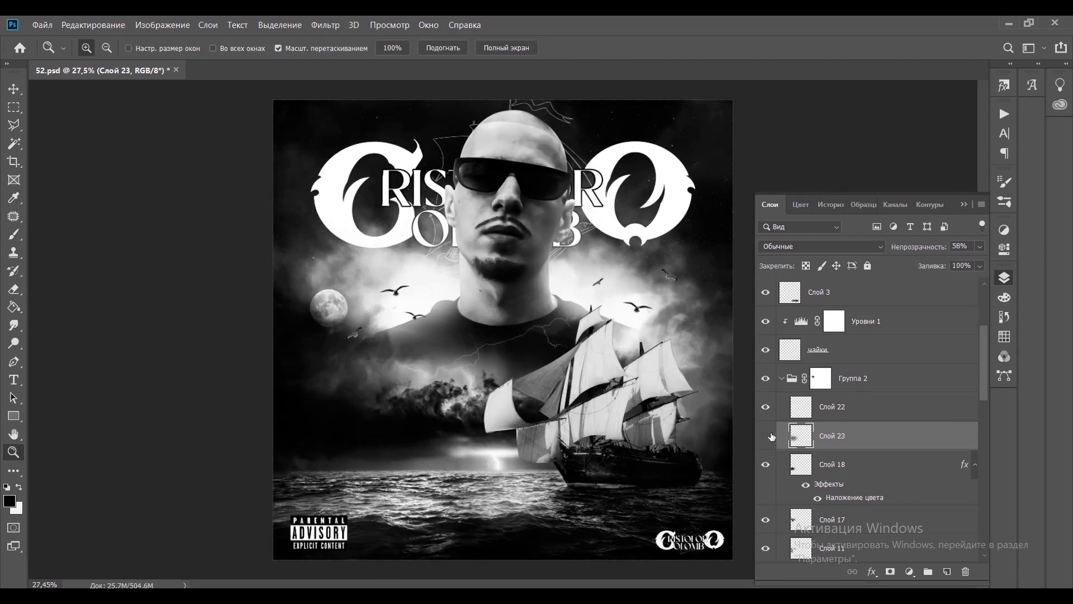
scroll(503, 336, down, 2)
- Add Curves layer 'Кривые 1' on top, shaping midtones and lifting the black point to 22
click(832, 406)
key(b)
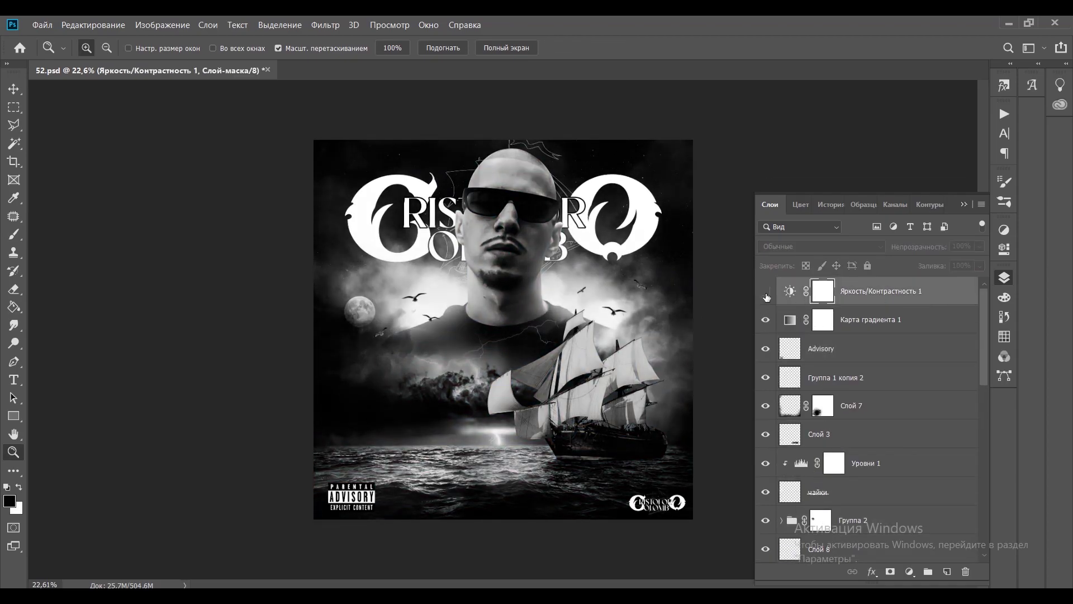
click(933, 394)
drag(879, 361, 906, 334)
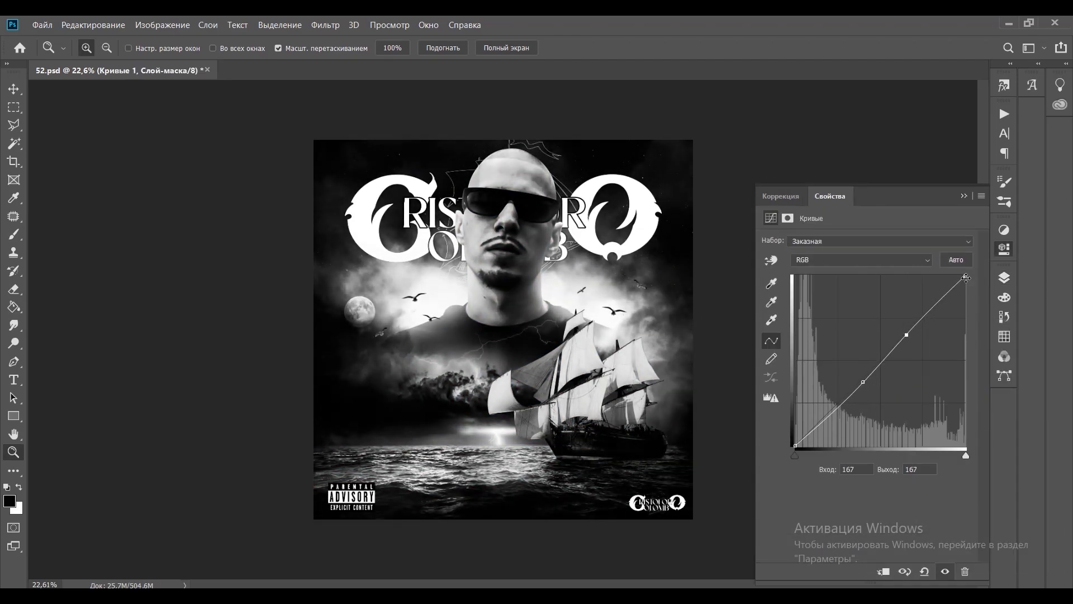
mouse_move(966, 277)
mouse_down()
mouse_move(951, 276)
mouse_move(965, 276)
mouse_up()
drag(795, 446, 795, 445)
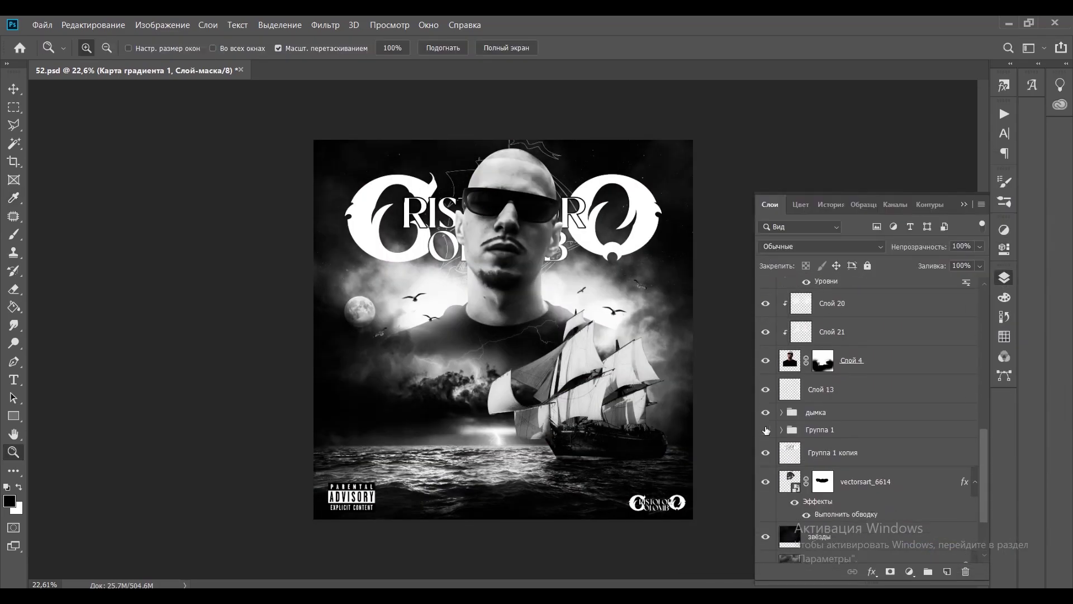
- Group the title copy and vectorsart_6614 into Группа 3 with Lighten blending
click(828, 453)
shift+click(865, 481)
key(ctrl+g)
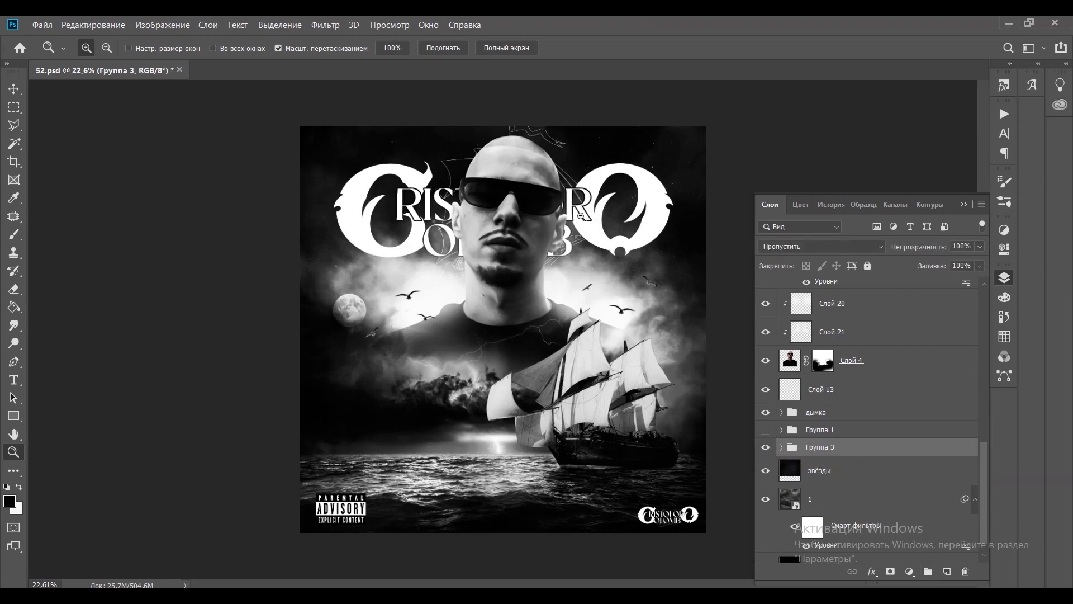
click(445, 270)
click(821, 246)
click(794, 364)
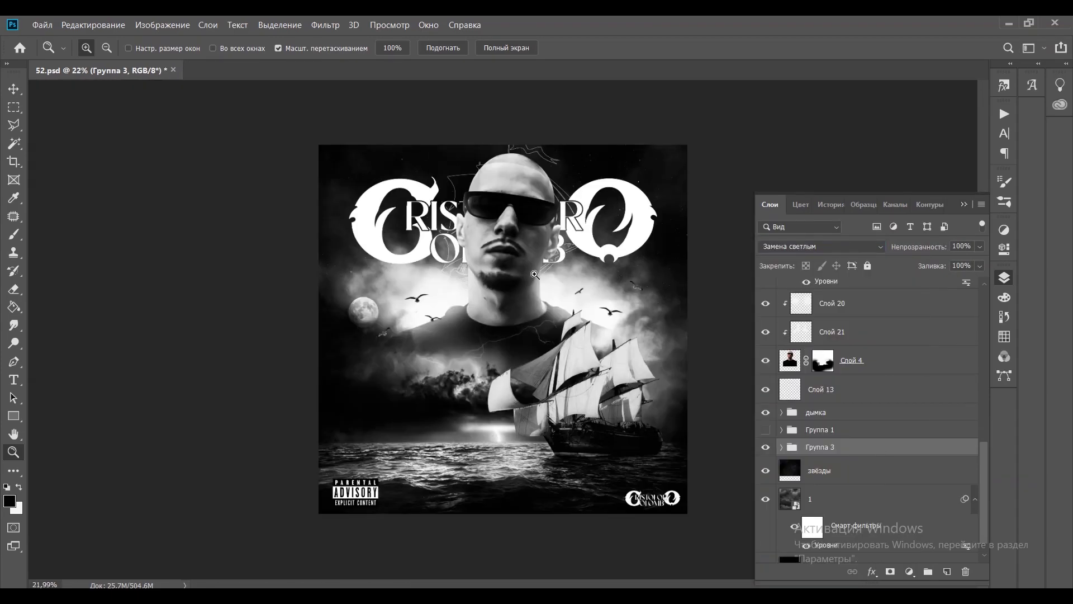
- Fit the whole cover in view and pan around the title lettering near the bottom
key(ctrl+0)
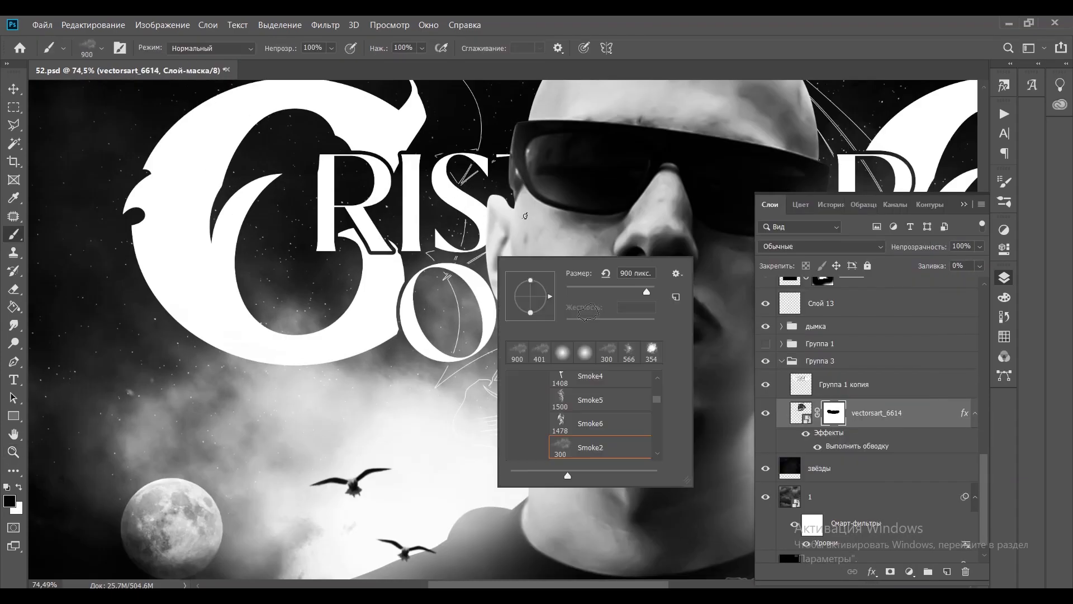
drag(538, 215, 482, 264)
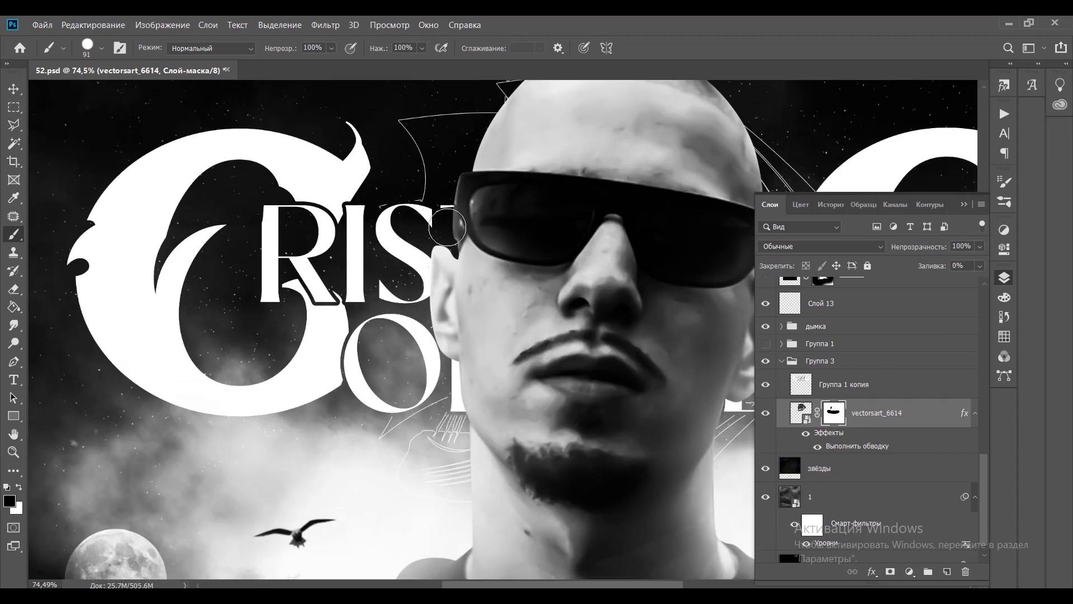
scroll(448, 227, right, 6)
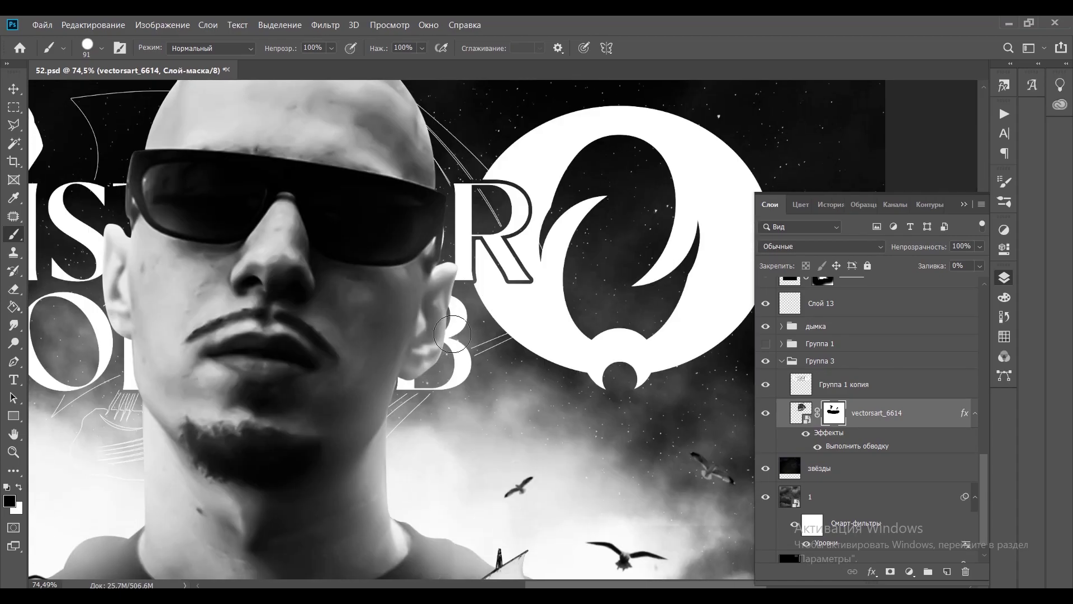
key(z)
scroll(513, 302, down, 5)
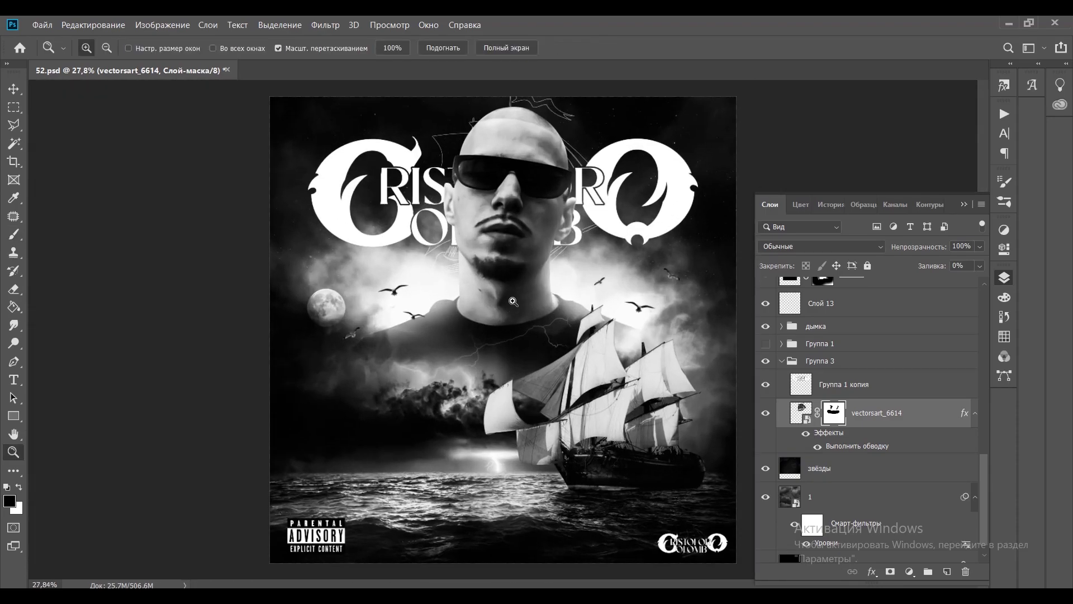
- Type the 'Cristoforo' title and scale it down to the bottom of the cover
key(t)
click(495, 487)
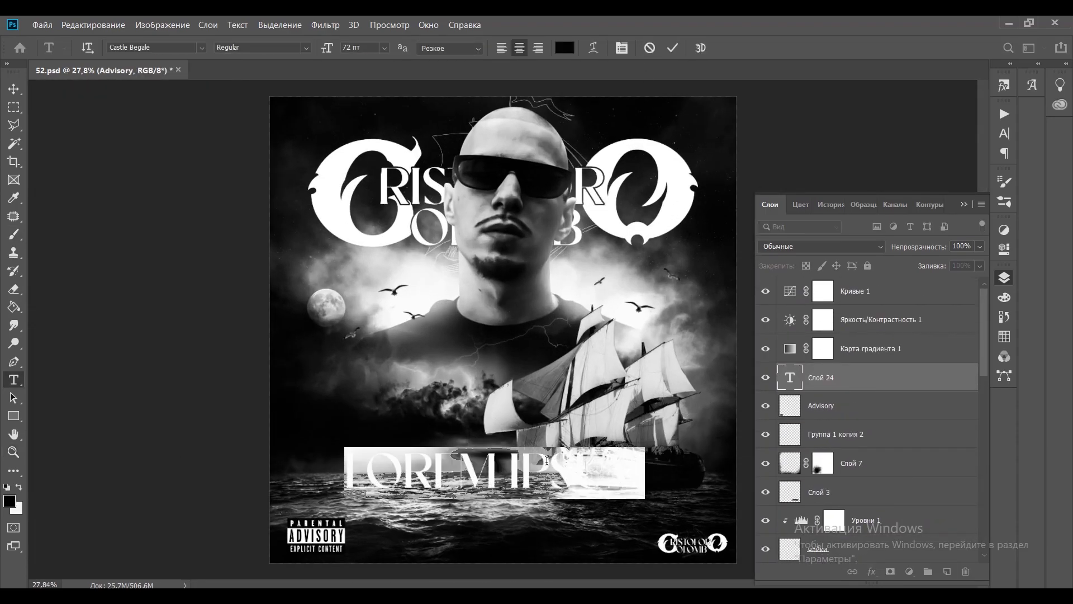
text(Cristoforo Colombo)
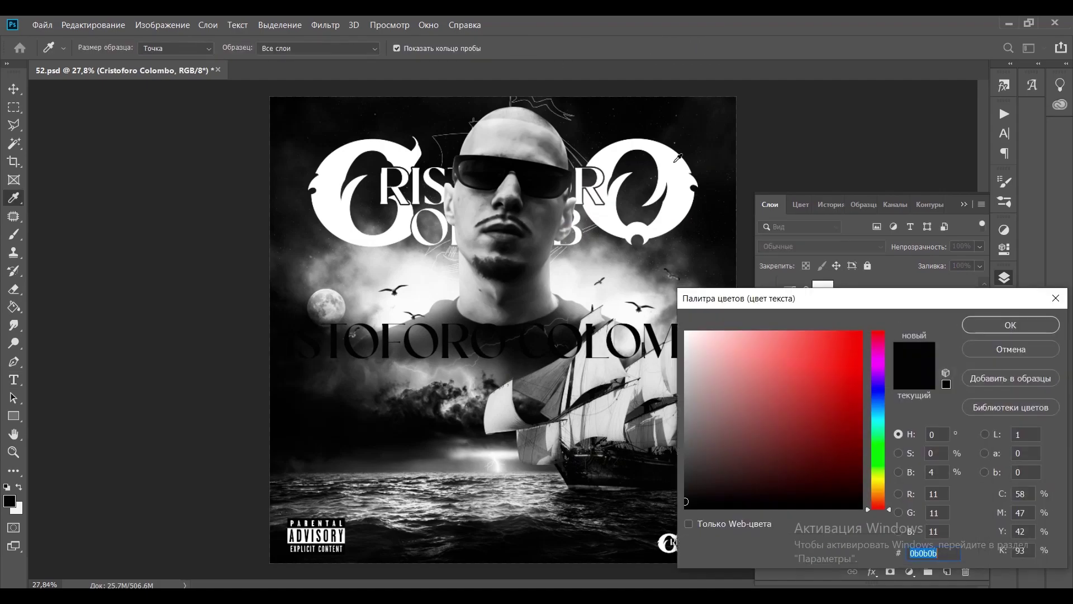
key(Return)
key(ctrl+t)
drag(525, 341, 526, 519)
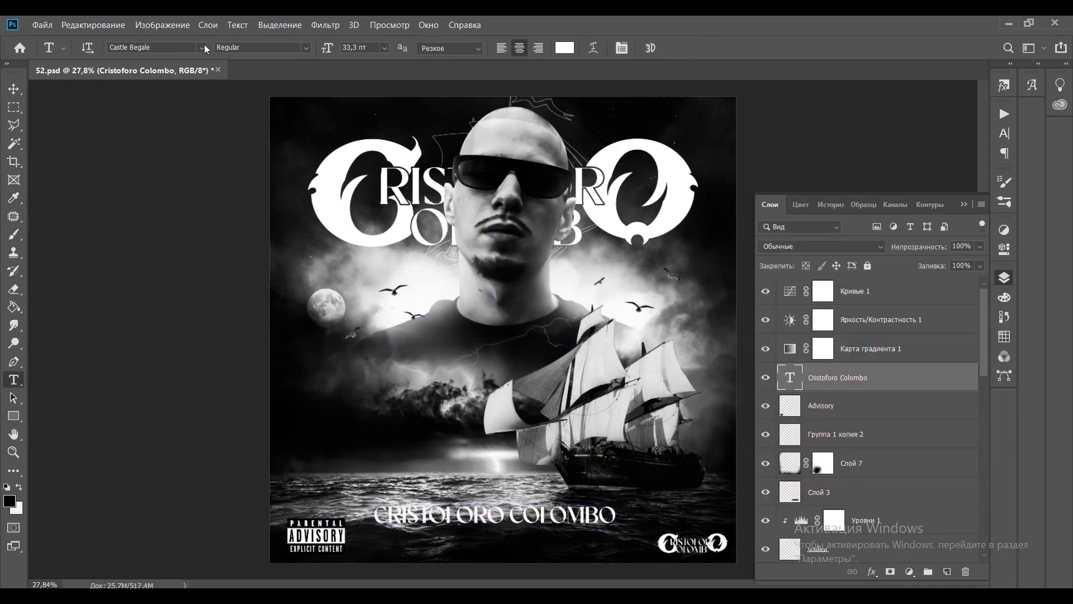
- Set the title font to Montserrat and nudge it slightly lower
click(202, 47)
click(168, 158)
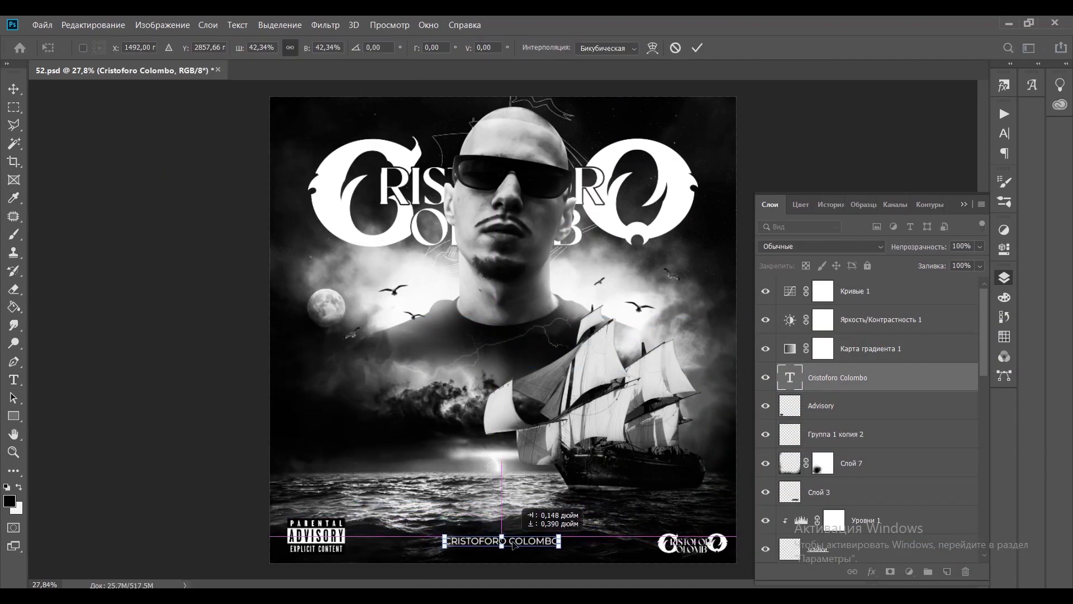
drag(520, 453, 553, 453)
key(v)
drag(472, 448, 472, 454)
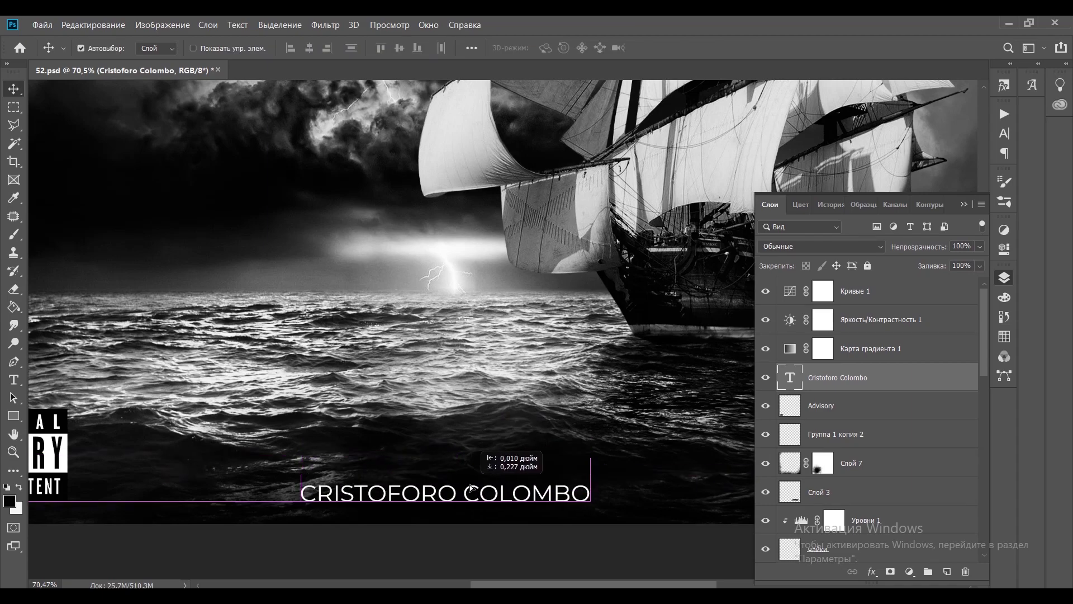
scroll(472, 488, down, 5)
- Duplicate the title line into an artist-name credit line and position it
key(t)
click(674, 48)
scroll(506, 520, up, 5)
key(ctrl+t)
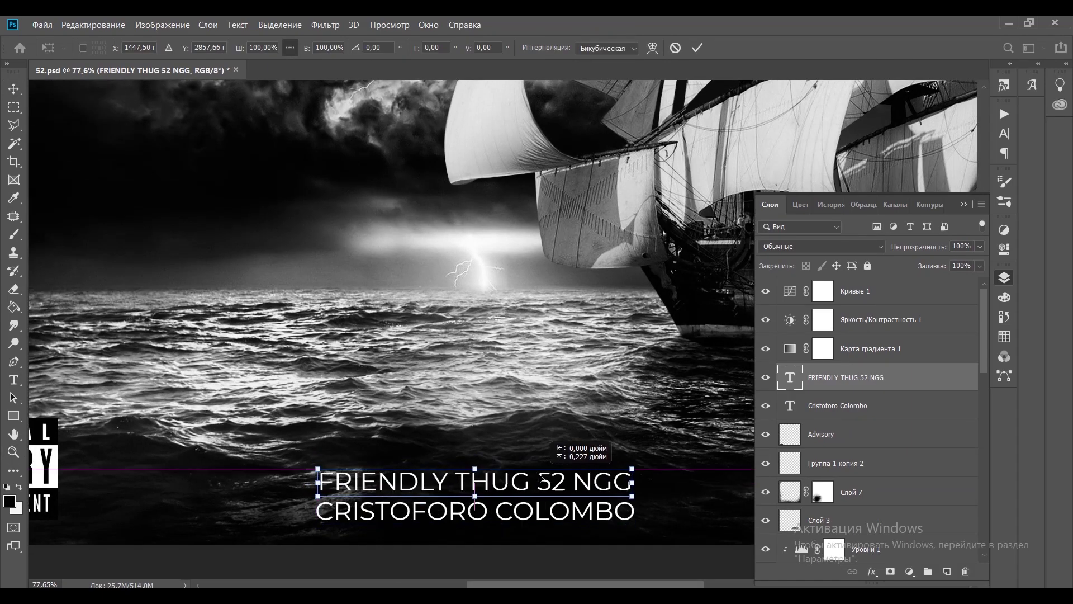
click(698, 49)
- Make the CRISTOFORO COLOMBO line bold
click(838, 405)
click(235, 48)
click(251, 210)
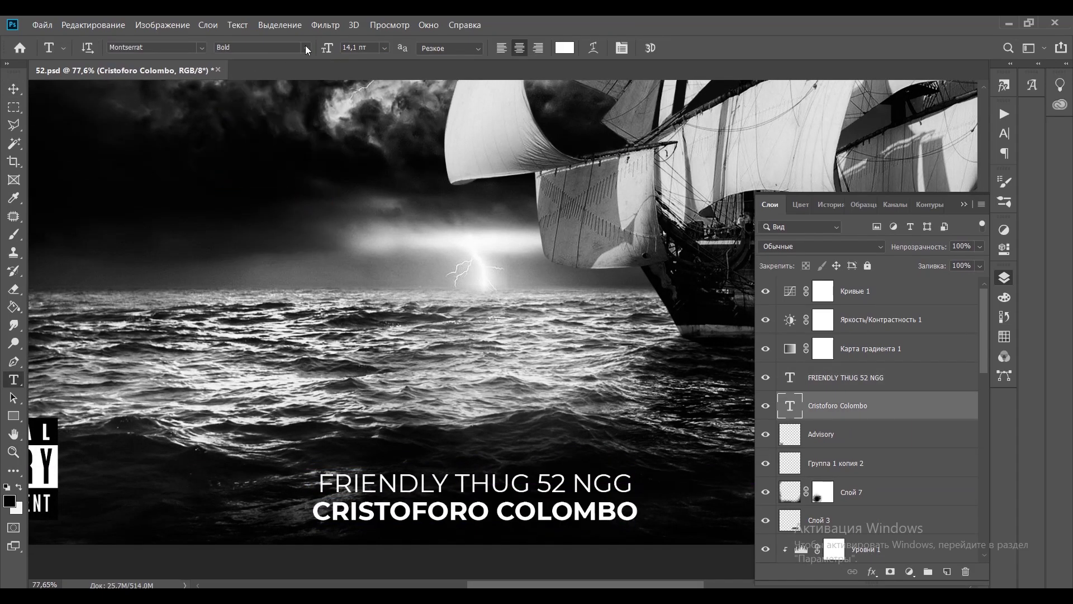
key(z)
scroll(523, 415, down, 1)
scroll(523, 415, down, 1)
- Select both credit lines and move them higher on the cover
shift+click(880, 385)
key(ctrl+t)
drag(482, 449, 482, 425)
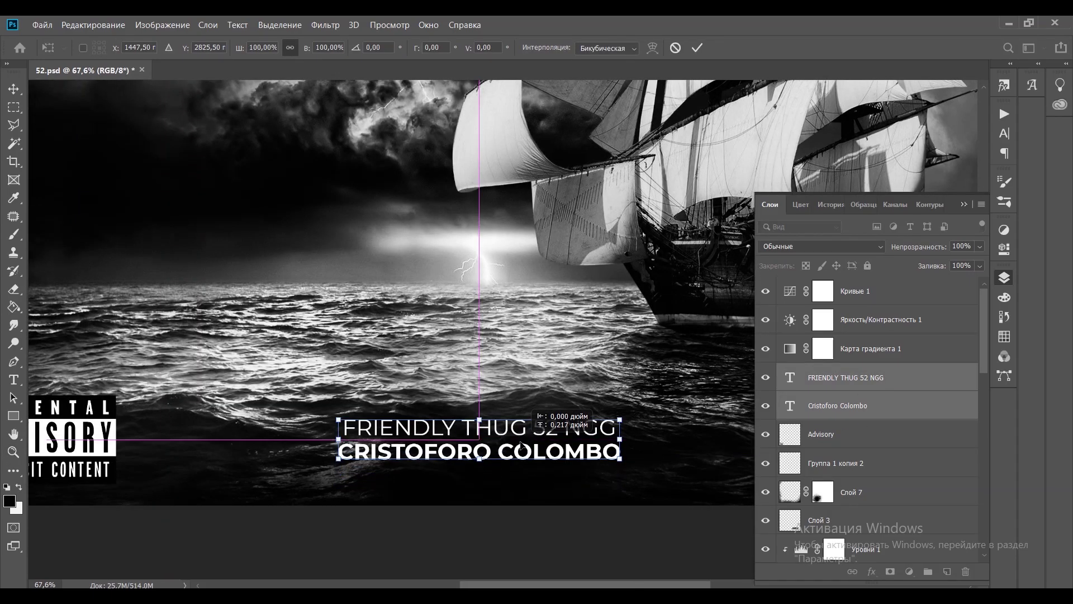
key(Return)
scroll(503, 436, down, 3)
scroll(514, 439, up, 1)
scroll(517, 442, up, 3)
- Group the two credit layers and give the group a #747474 grey Color Overlay
scroll(517, 441, down, 3)
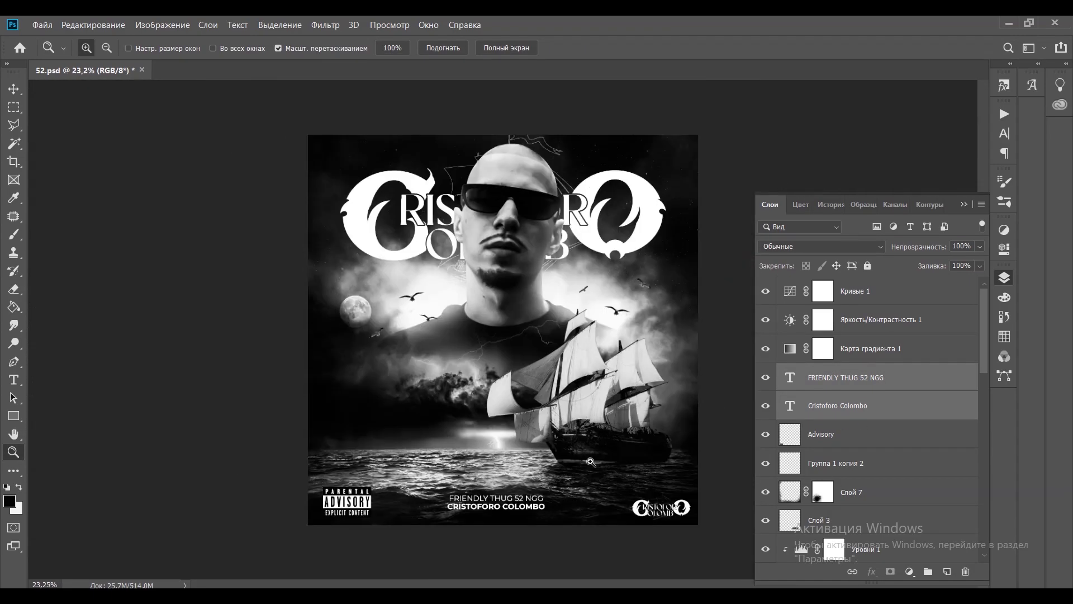
scroll(517, 442, up, 2)
key(ctrl+g)
double_click(864, 371)
click(419, 302)
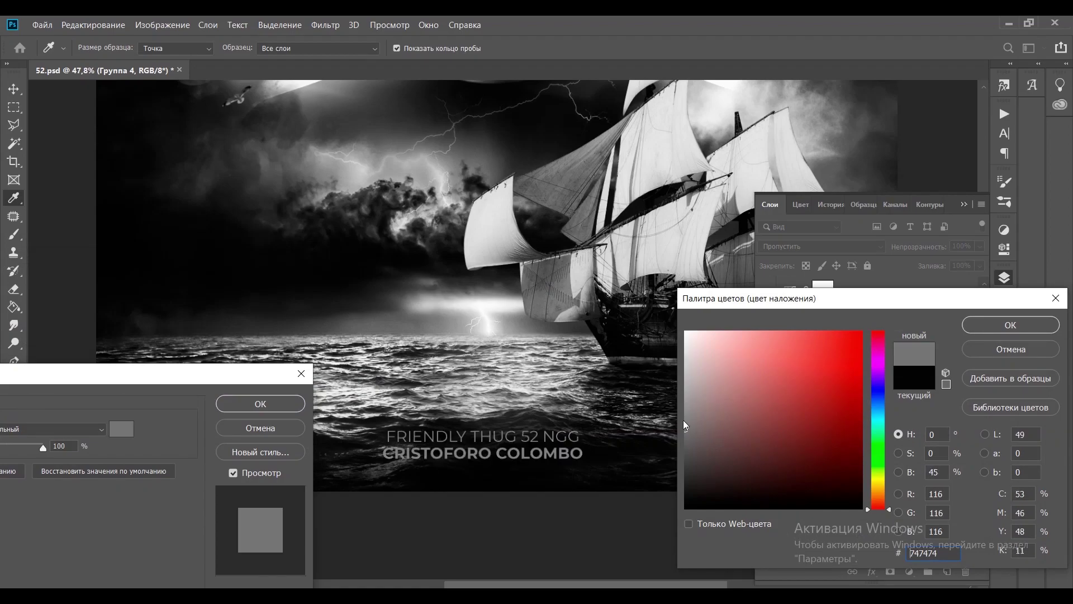
key(Return)
key(Return)
- Add a small 'art by' credit line with the artist's name below the credits
scroll(503, 436, down, 3)
scroll(503, 436, up, 4)
key(t)
click(395, 458)
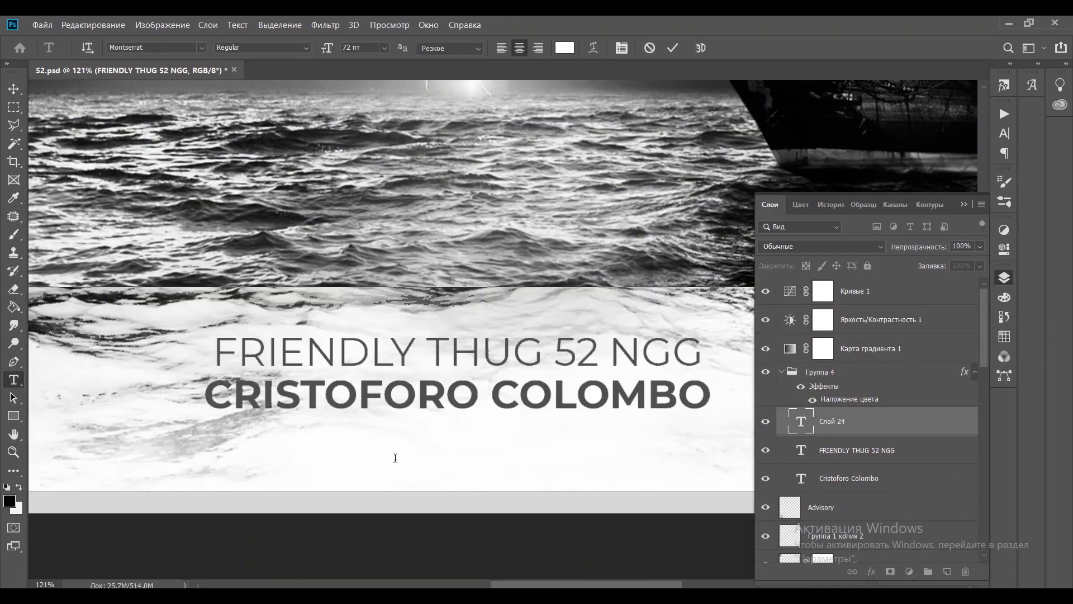
text(art by АКСИ!)
key(ctrl+Return)
key(Tab)
text(1)
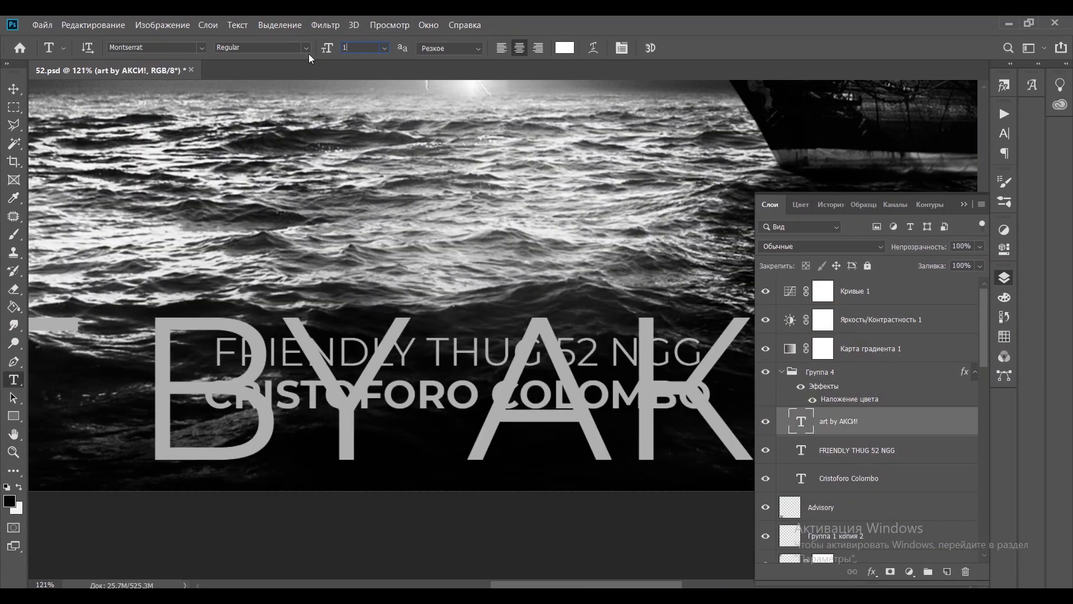
key(Return)
key(ctrl+t)
key(Return)
- Resize the new 'art by' credit line again
scroll(545, 425, down, 3)
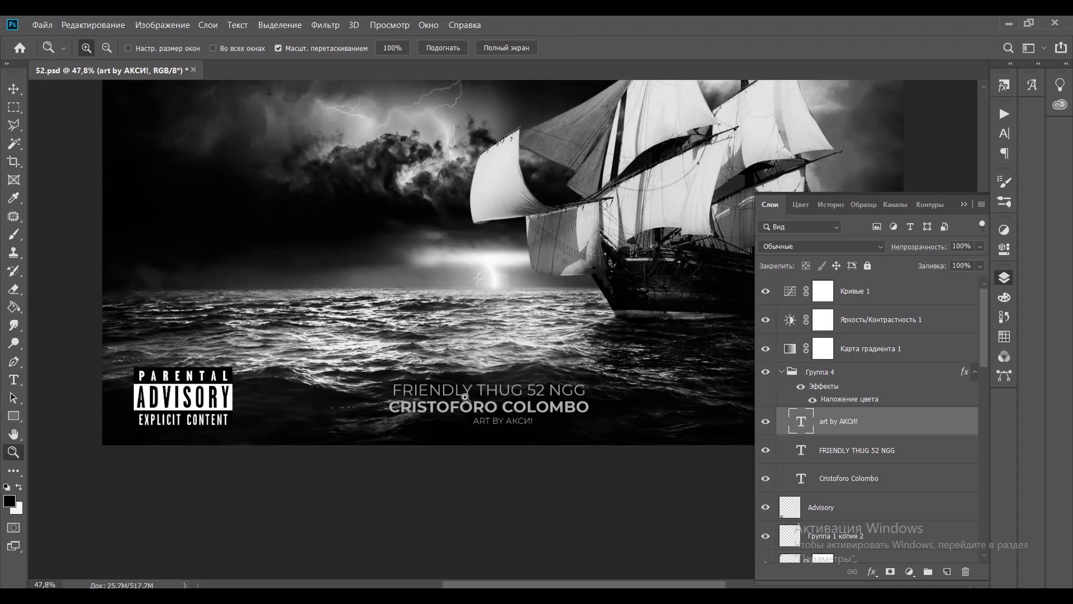
scroll(536, 413, up, 3)
key(ctrl+t)
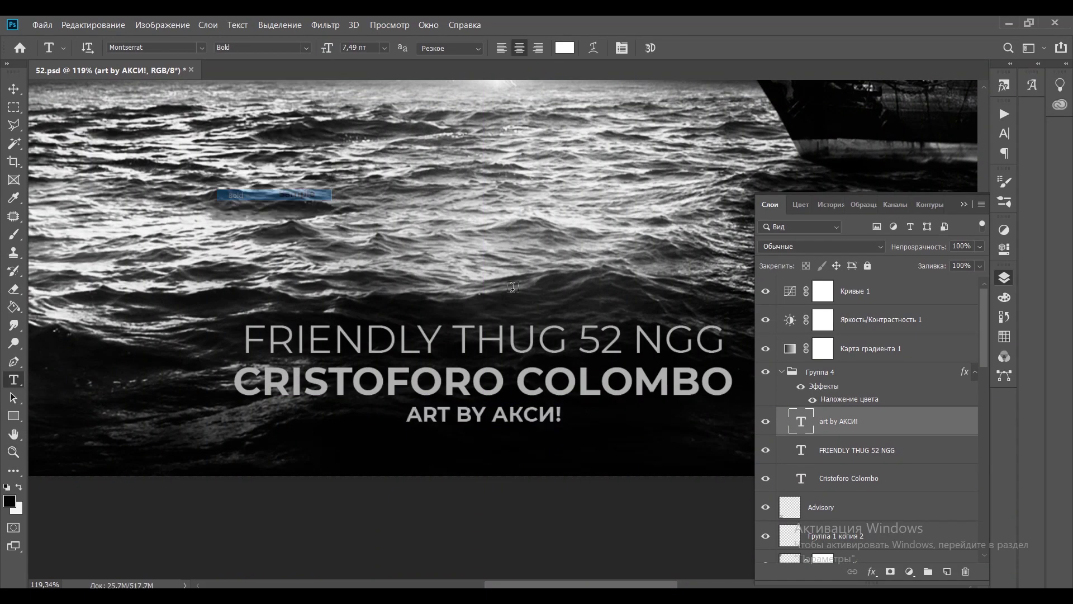
key(z)
scroll(513, 287, down, 5)
scroll(532, 528, up, 5)
scroll(532, 528, down, 3)
- Collapse the credits group, add a Threshold adjustment above the curves, then hide it
click(980, 247)
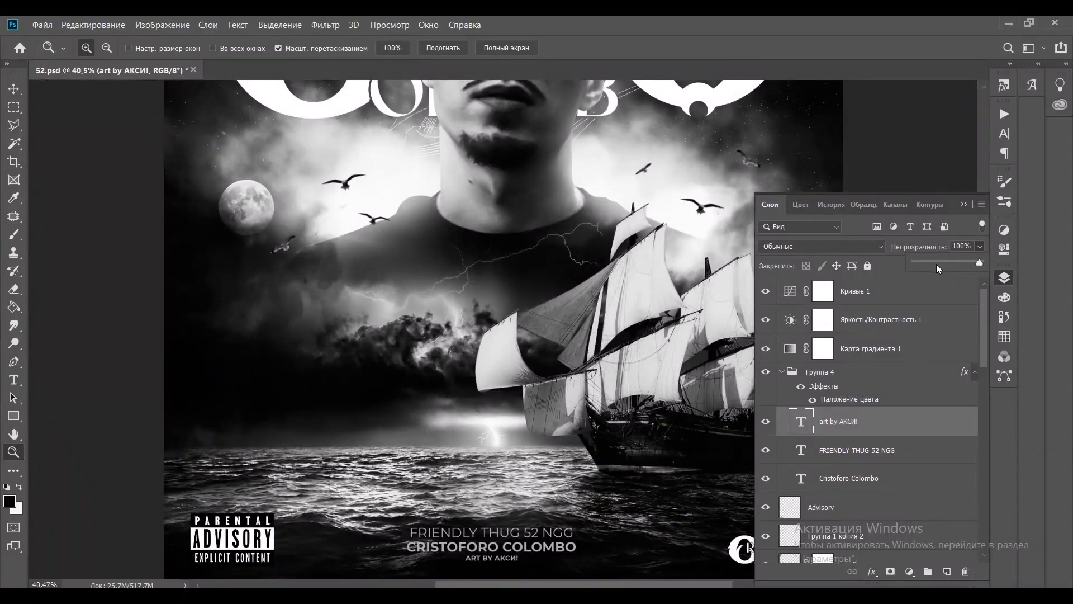
scroll(531, 525, down, 3)
click(781, 371)
scroll(507, 531, up, 3)
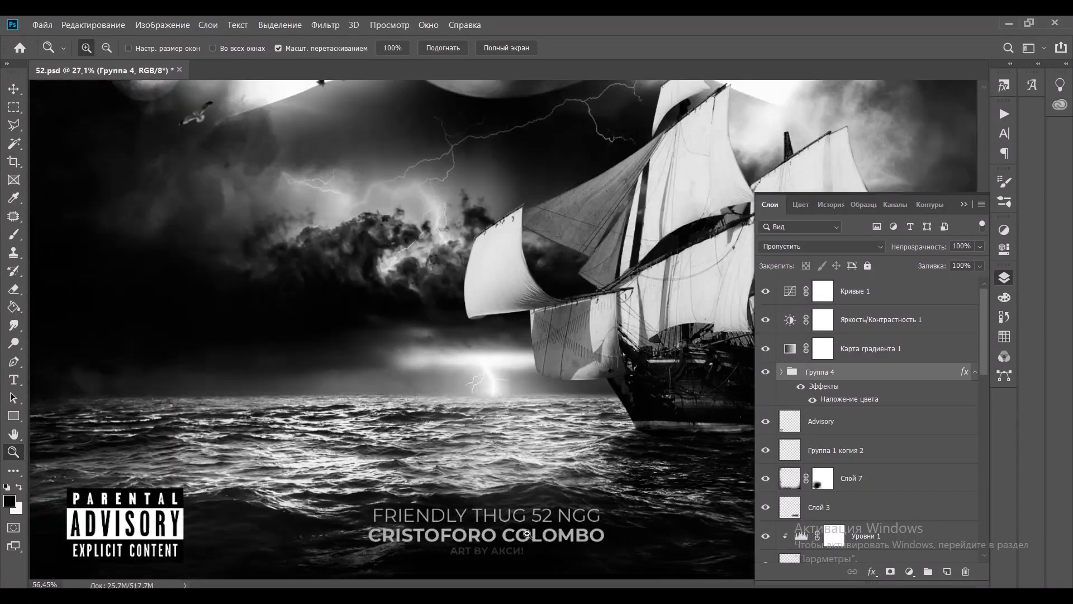
scroll(507, 531, down, 3)
click(910, 572)
click(946, 541)
click(1005, 278)
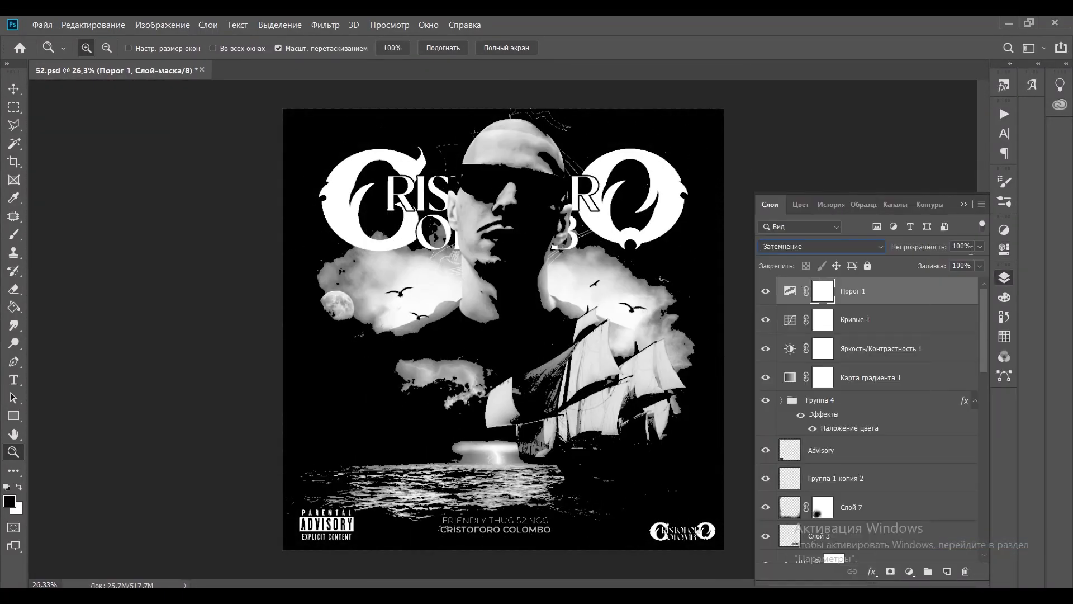
click(767, 293)
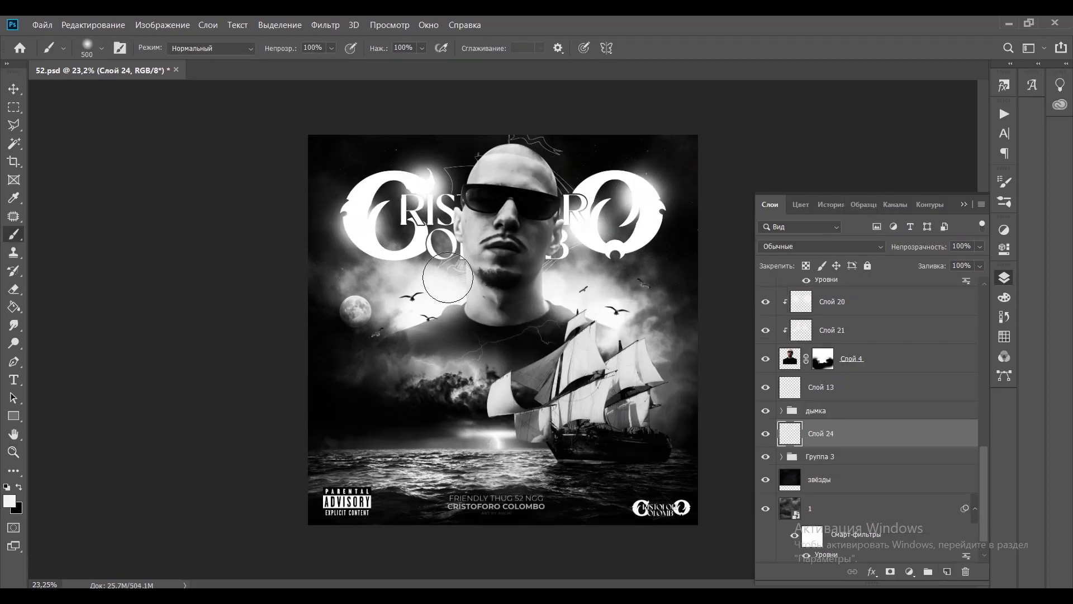
- Lower the title glow layer to 23% opacity and ready a large black textured brush on the sky mask
drag(980, 246, 931, 263)
click(820, 426)
right_click(531, 327)
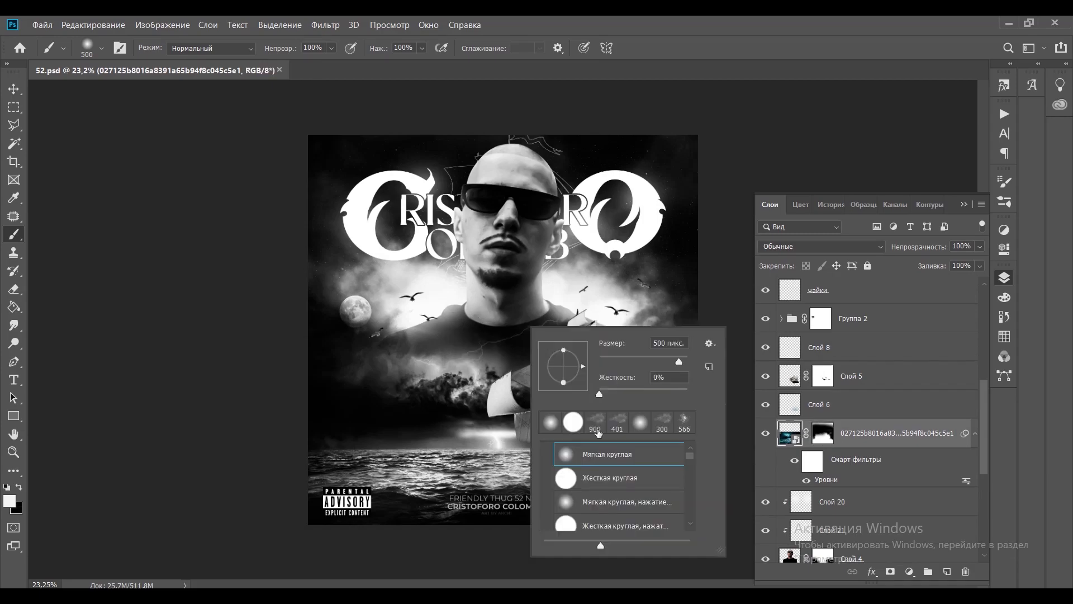
double_click(614, 472)
key(x)
- Switch to a smaller textured brush tip and toggle the sky image to compare
alt+scroll(536, 328, up, 5)
right_click(512, 302)
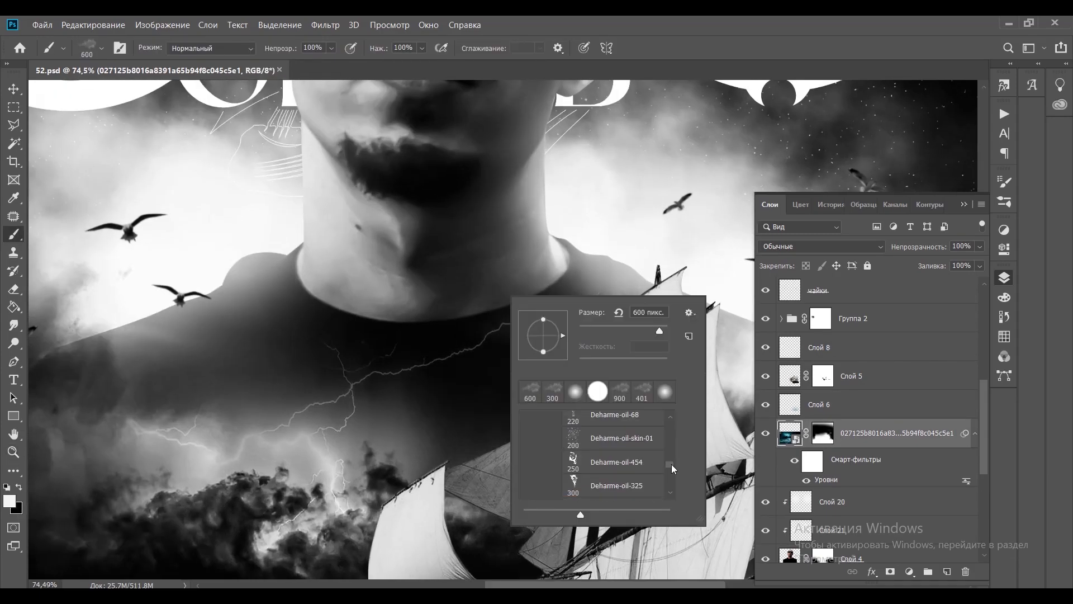
scroll(615, 447, down, 3)
double_click(615, 464)
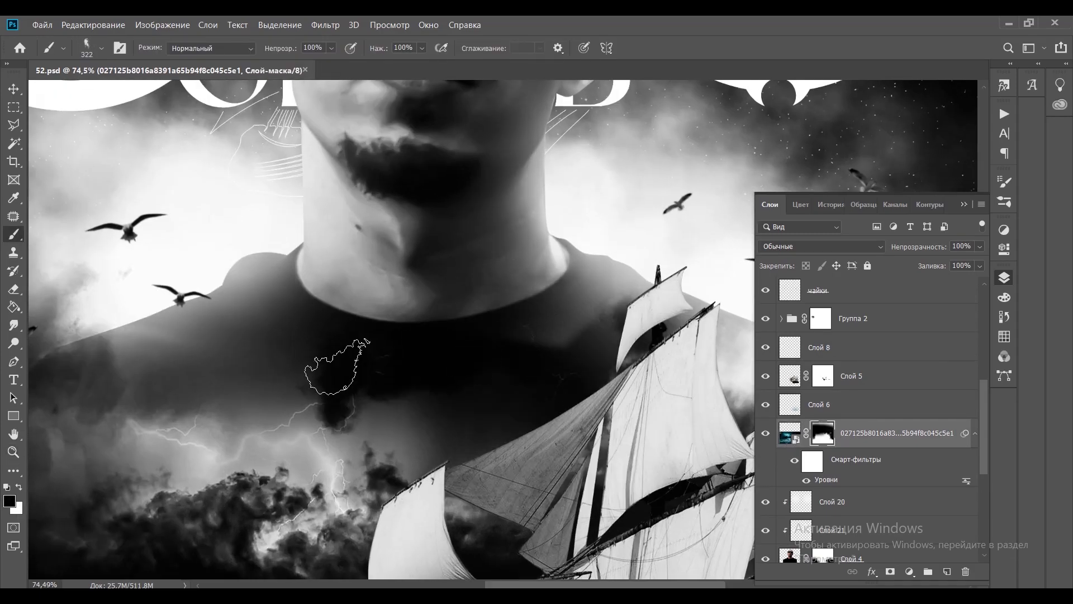
key(z)
scroll(443, 299, down, 5)
alt+scroll(443, 299, up, 2)
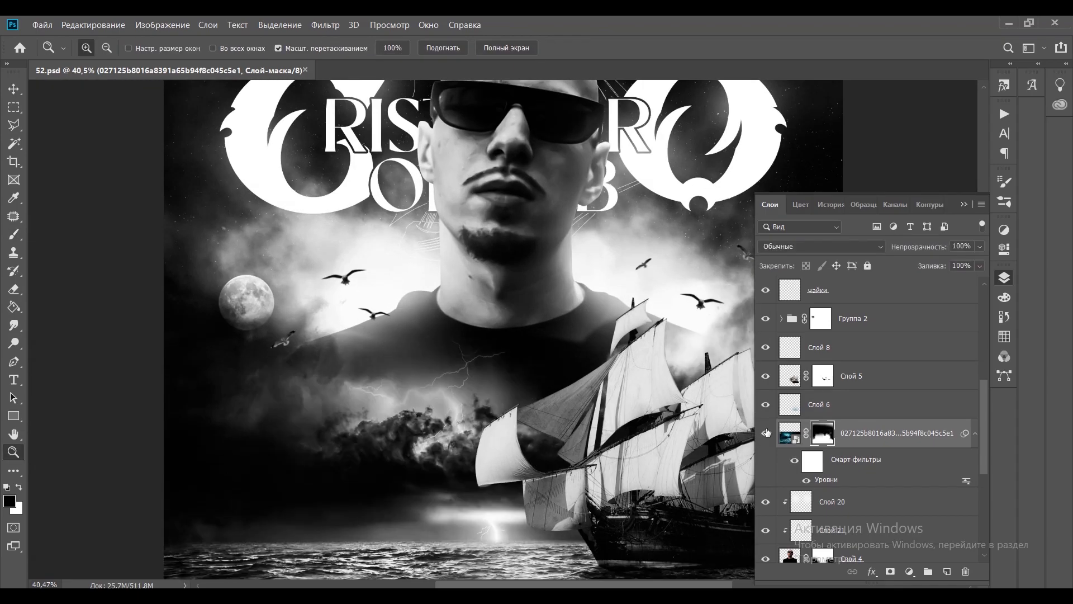
click(766, 433)
click(766, 433)
scroll(769, 500, down, 2)
scroll(766, 391, up, 3)
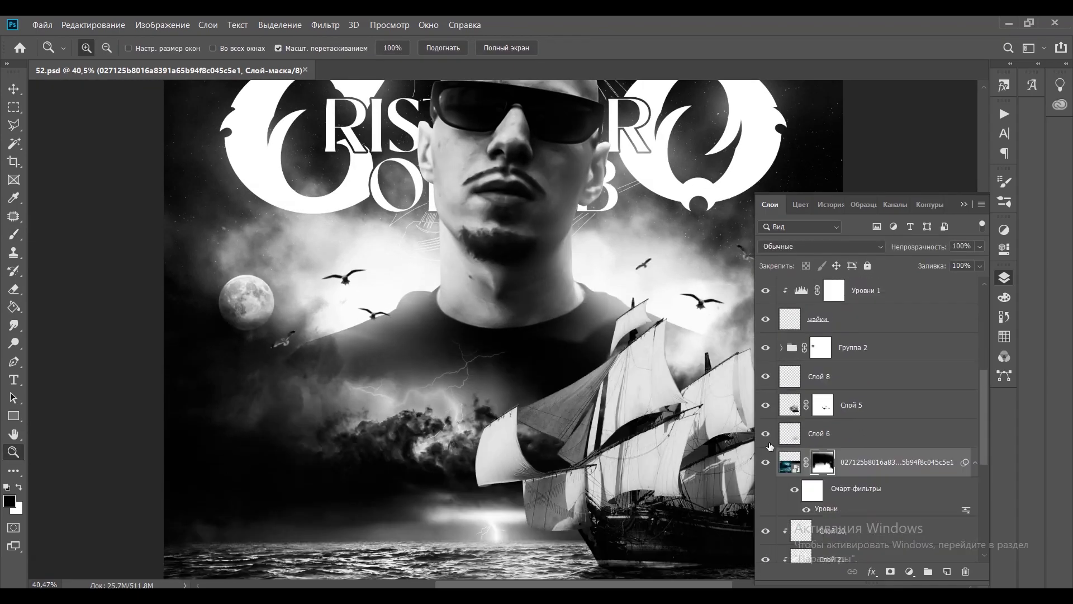
key(b)
- Create Слой 25 above the sky, brush a soft stroke, and set it to 73% opacity
key(ctrl+shift+alt+n)
key(x)
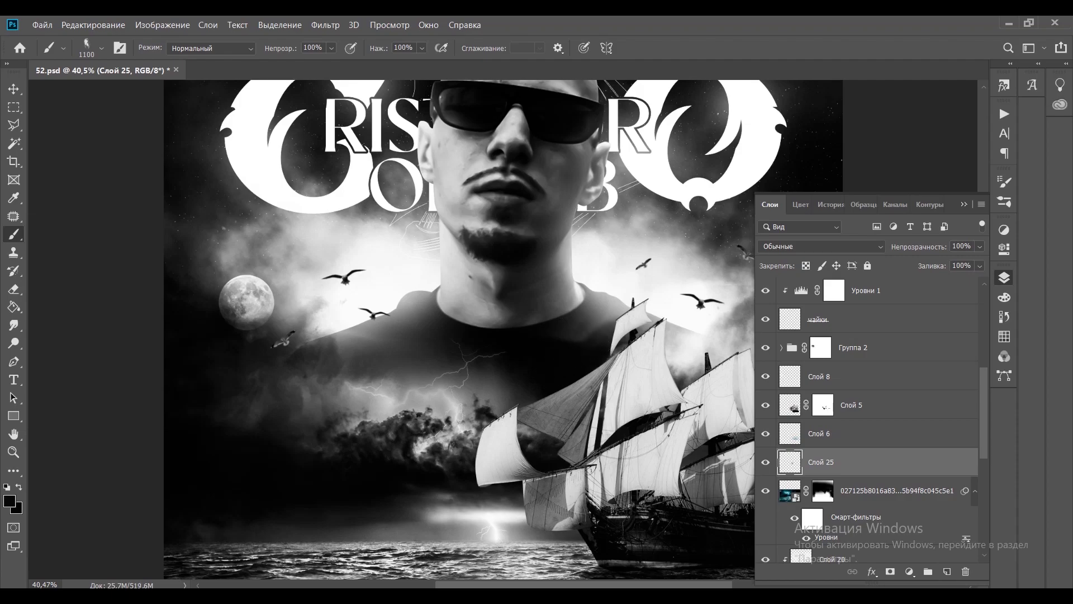
drag(545, 380, 564, 363)
key(z)
scroll(545, 380, down, 3)
key(7)
key(3)
click(42, 25)
- Add a clipped Brightness/Contrast adjustment with a black mask, ready to paint white
key(Escape)
click(909, 571)
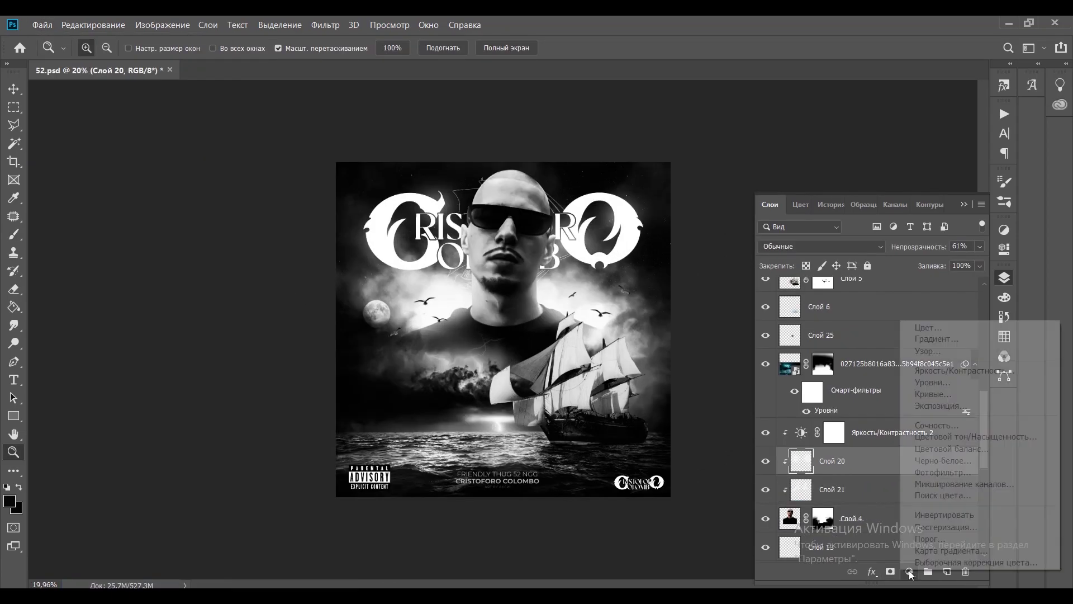
click(951, 369)
key(ctrl+i)
key(ctrl+plus)
key(ctrl+plus)
key(b)
key(x)
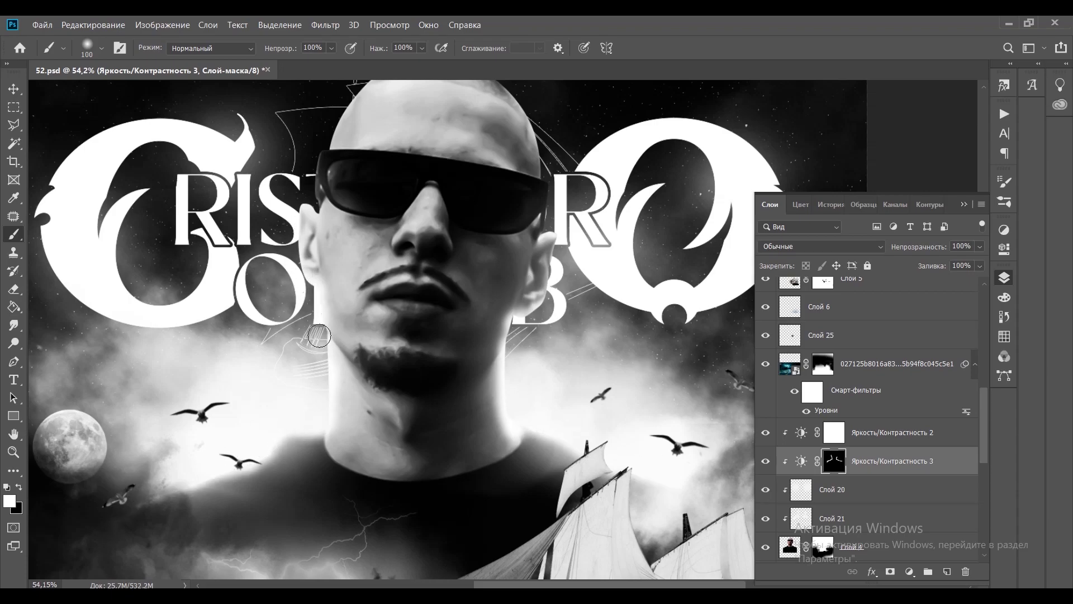
- Paint the mask along the face and head edges to reveal the brightening
scroll(491, 425, up, 2)
key(x)
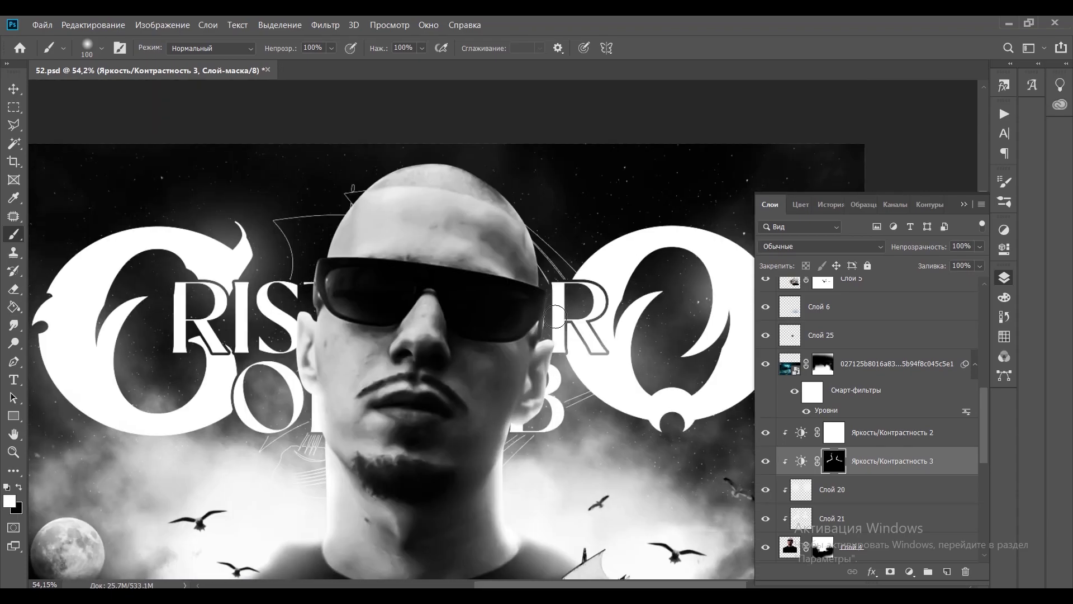
key(z)
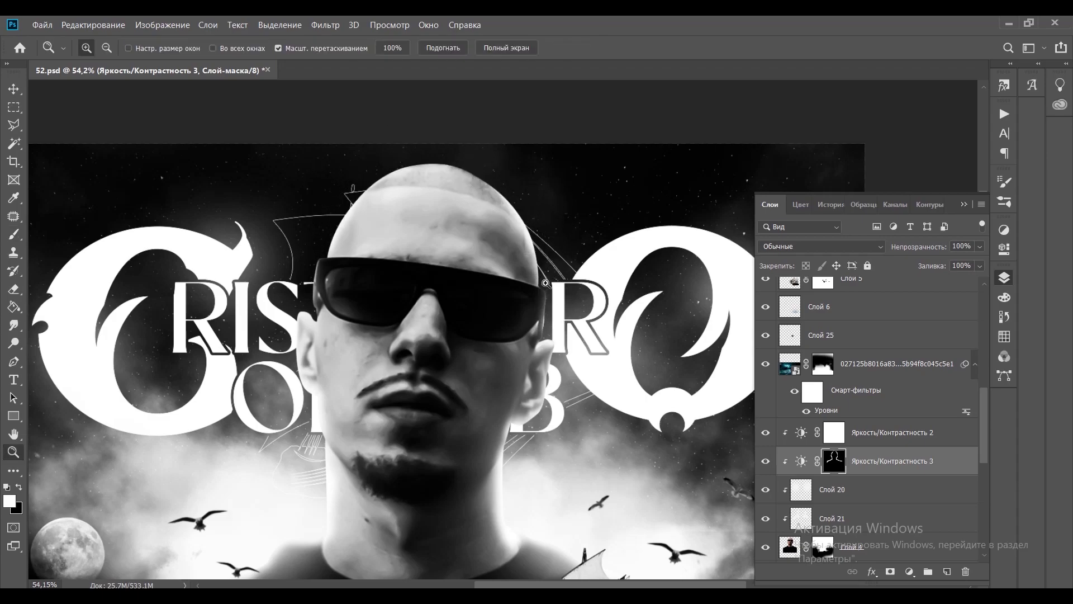
scroll(526, 330, down, 3)
scroll(526, 330, down, 2)
- Try 71% opacity, restore it to 100%, then duplicate the Brightness/Contrast adjustment
key(7)
key(1)
scroll(539, 348, up, 8)
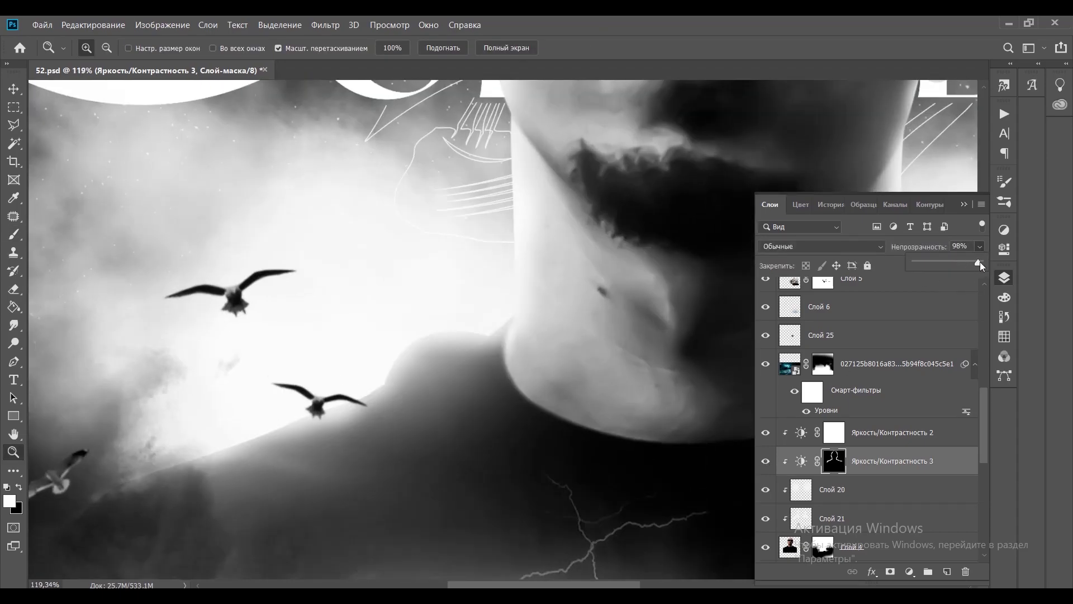
scroll(539, 349, down, 5)
key(0)
scroll(601, 494, up, 5)
scroll(602, 494, down, 5)
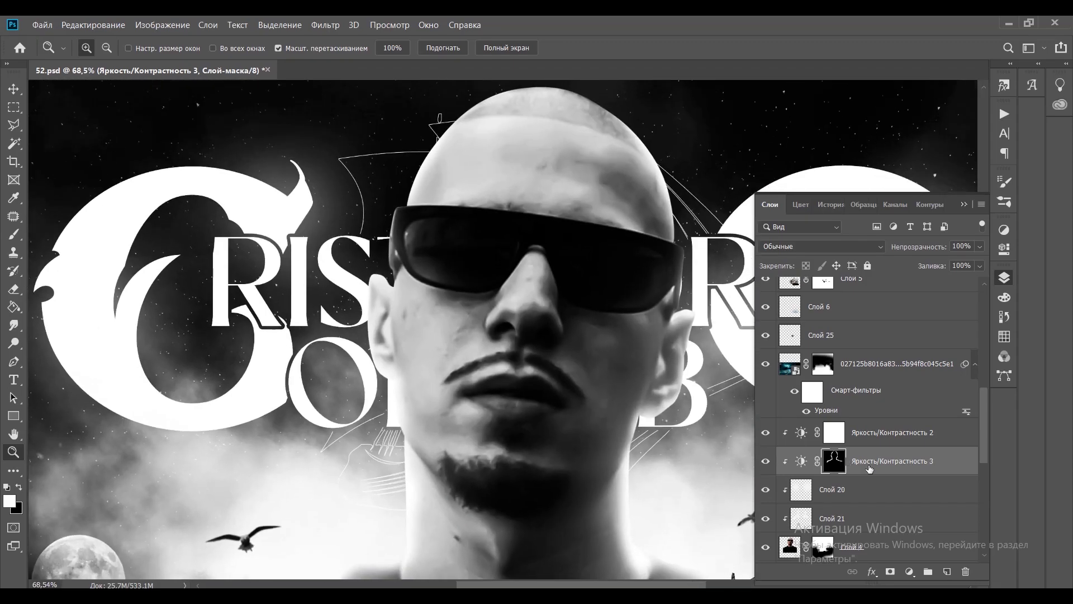
right_click(833, 461)
key(ctrl+j)
- Duplicate the portrait layer and blend a sampled light skin tone over the nose-tip shadow
key(b)
key(ctrl+j)
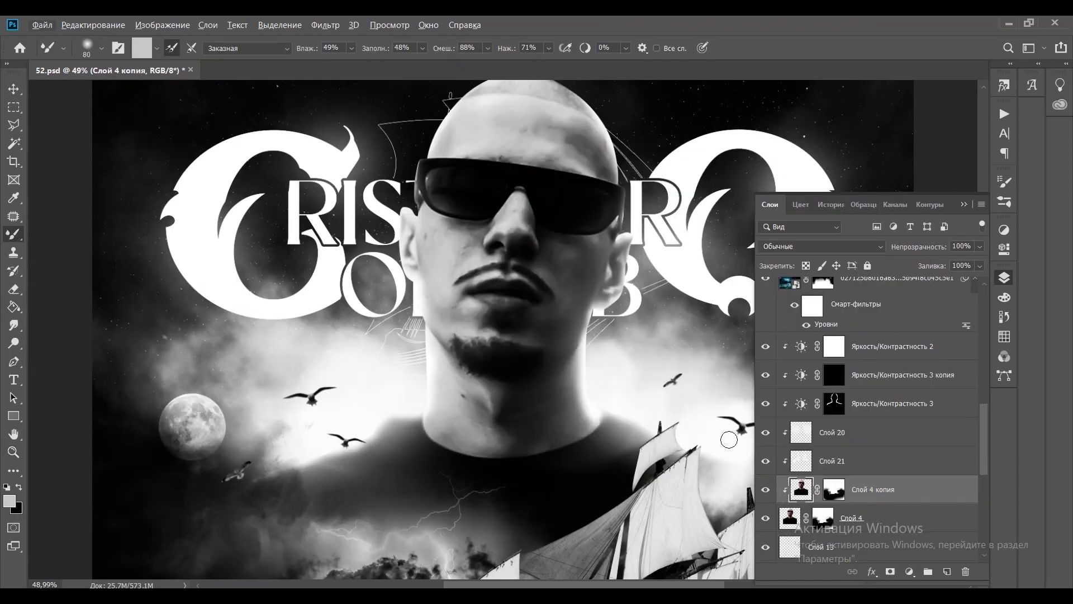
scroll(491, 352, up, 3)
scroll(524, 279, up, 3)
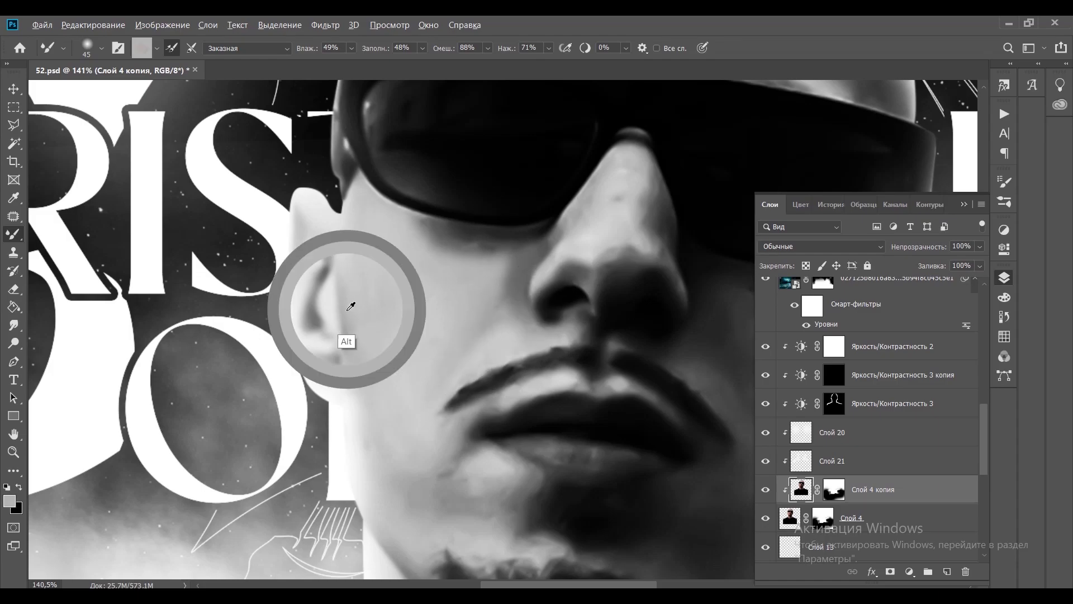
scroll(346, 279, up, 1)
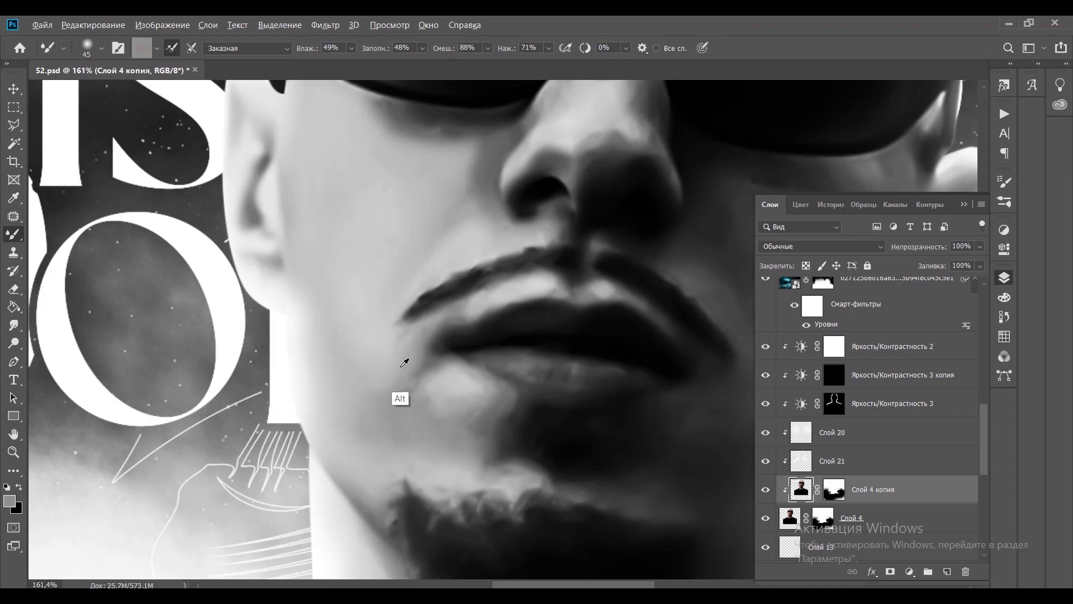
scroll(248, 336, right, 5)
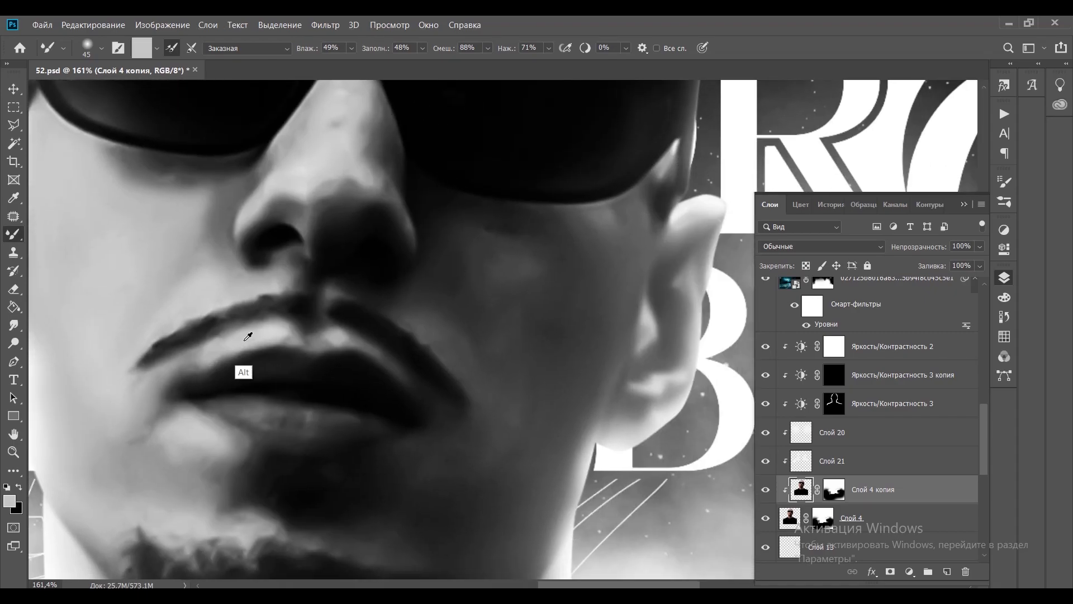
alt+click(373, 340)
scroll(391, 296, up, 3)
scroll(414, 268, left, 1)
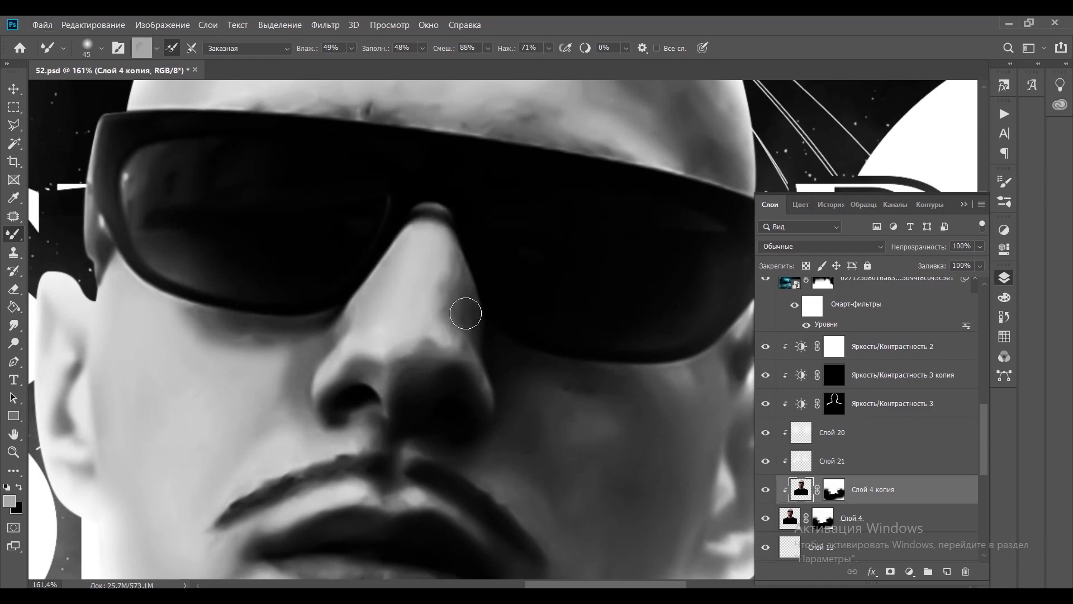
drag(453, 338, 399, 372)
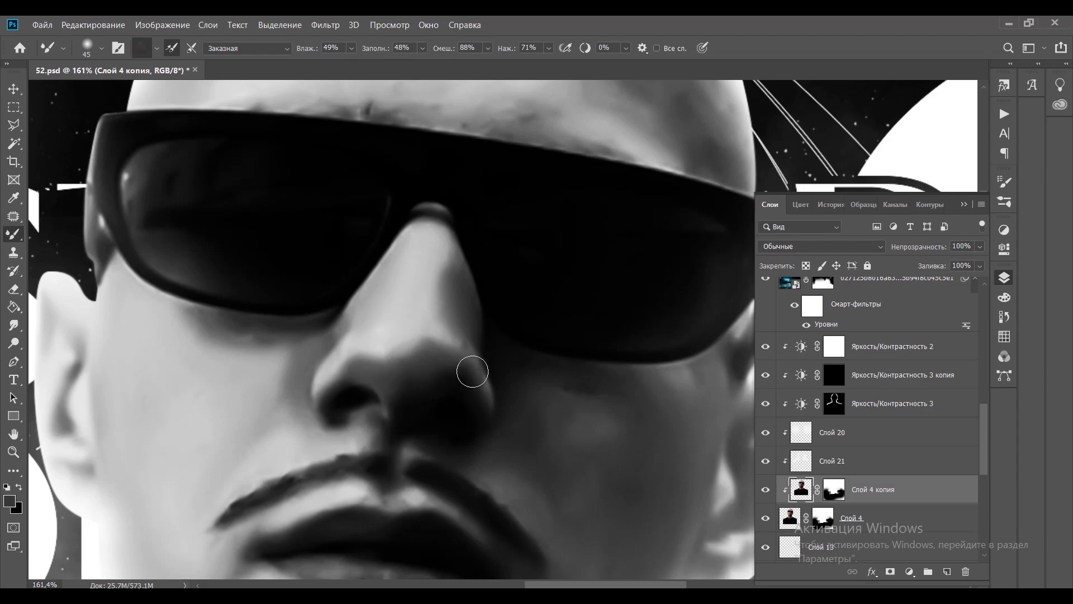
- Tilt the canvas view and blend freshly sampled skin tone across the face
scroll(433, 278, down, 2)
scroll(391, 257, right, 4)
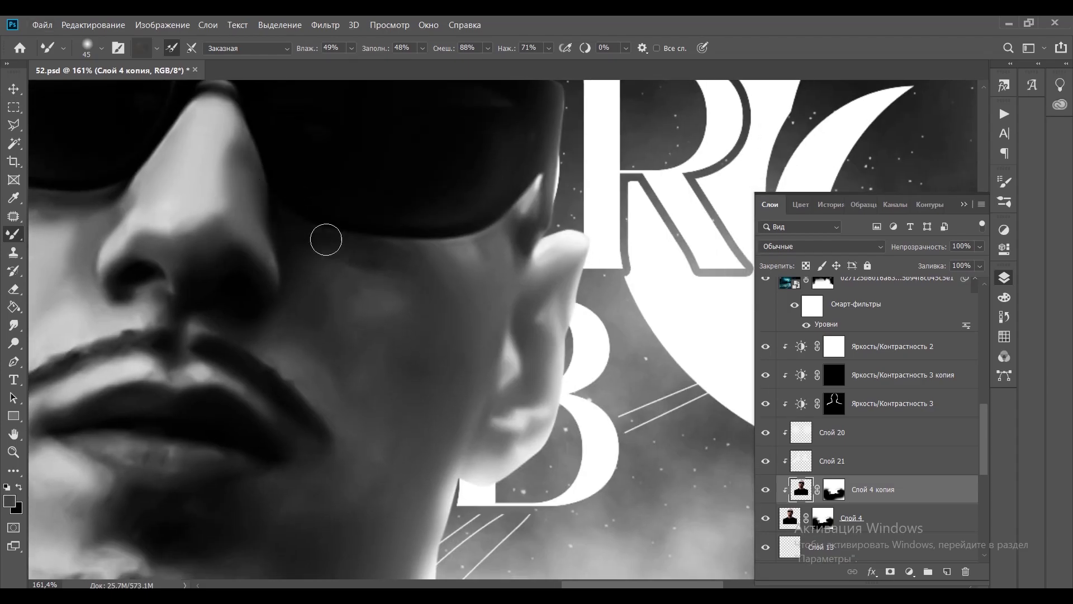
scroll(326, 239, down, 2)
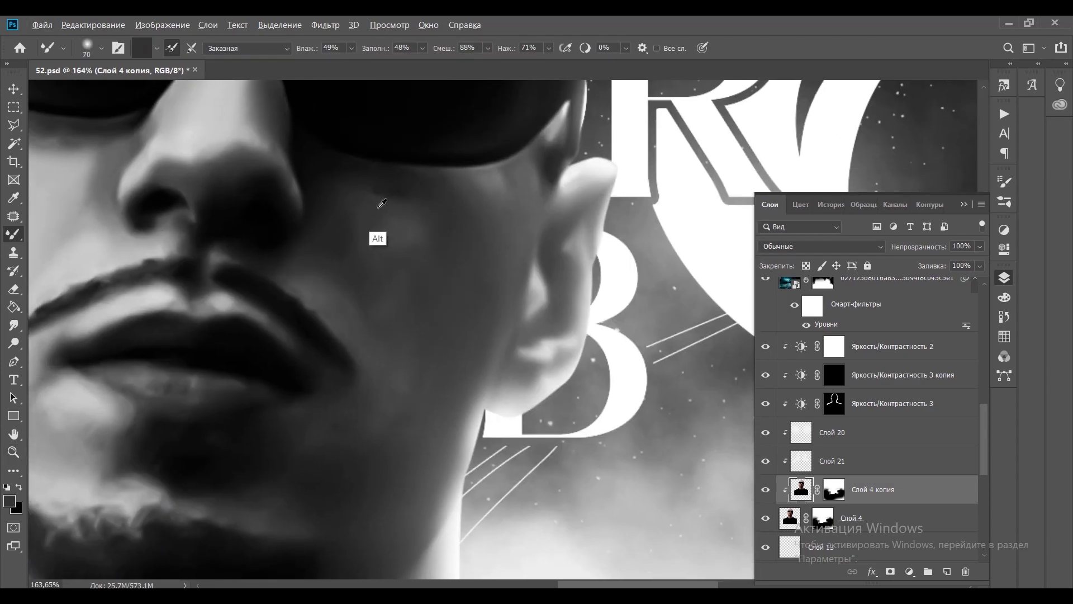
scroll(442, 364, down, 4)
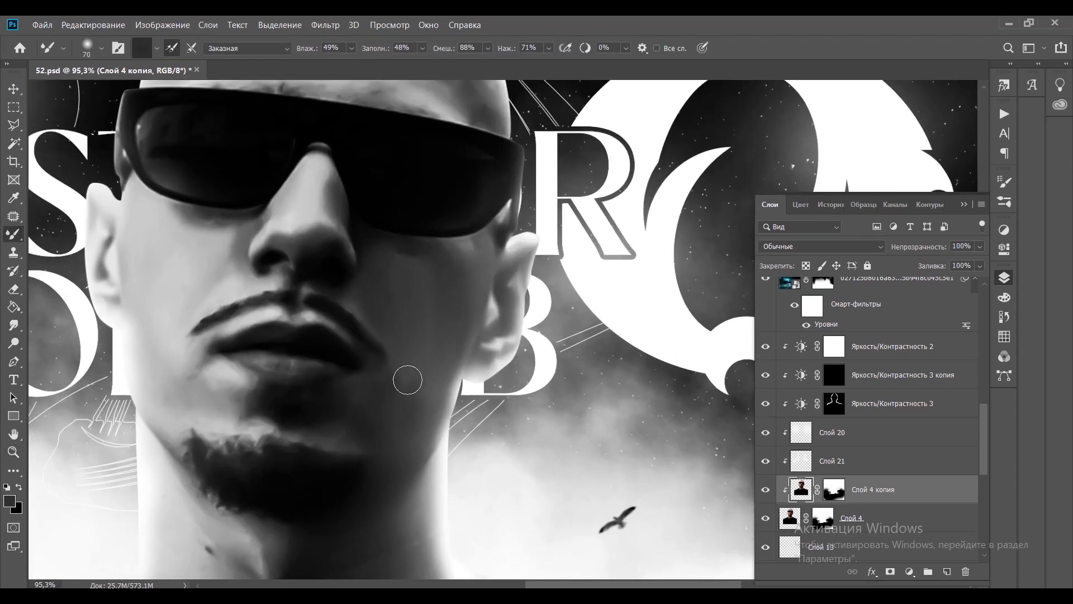
scroll(422, 259, up, 2)
scroll(422, 259, left, 3)
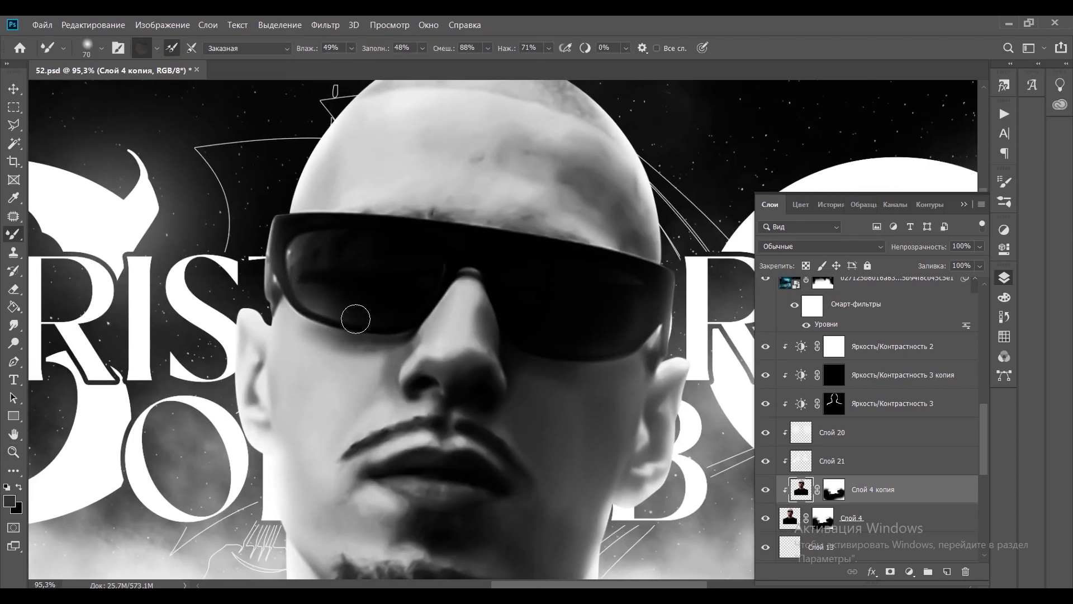
scroll(429, 309, down, 3)
scroll(328, 322, right, 3)
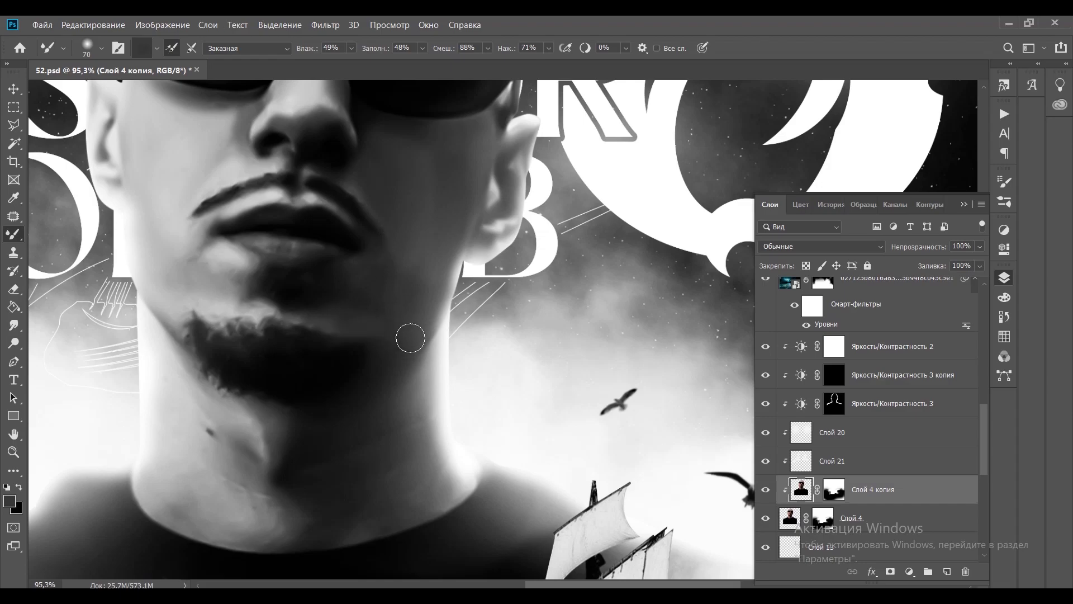
scroll(396, 254, down, 2)
scroll(397, 239, up, 4)
scroll(321, 390, up, 3)
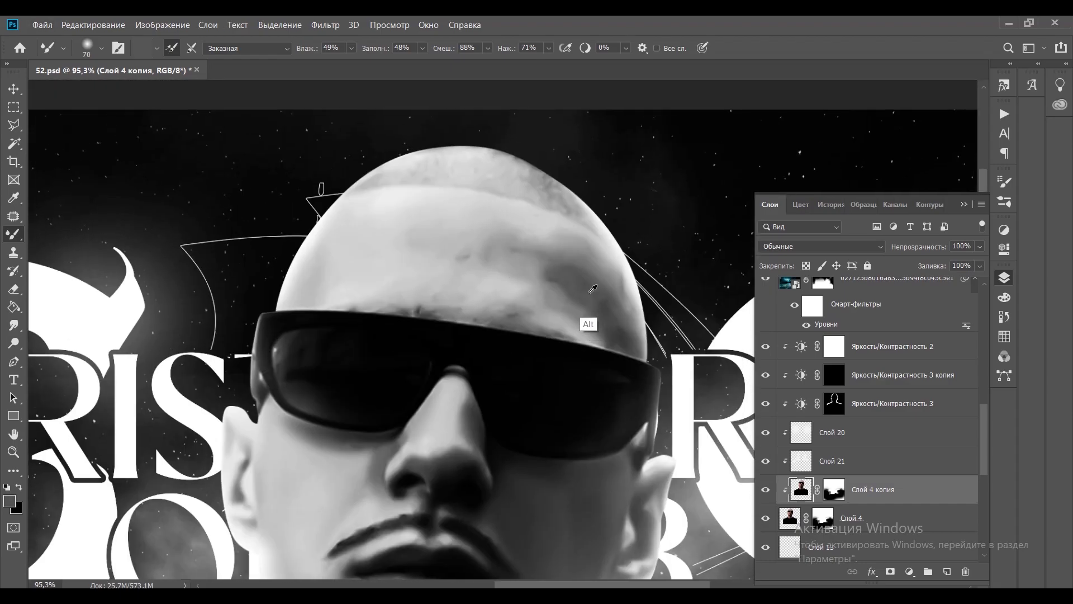
key(r)
drag(586, 319, 345, 296)
key(b)
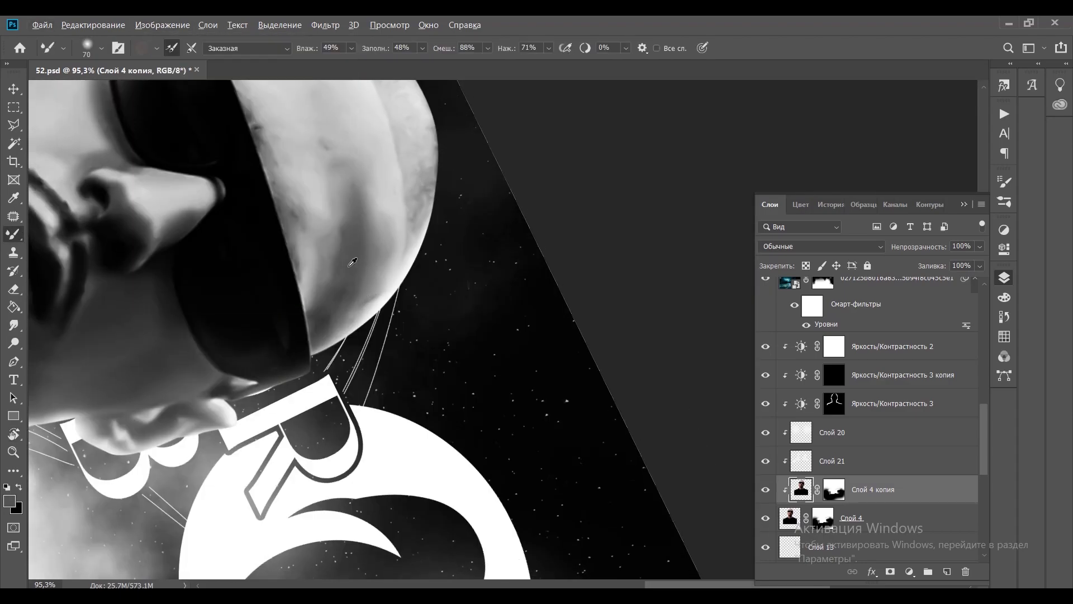
alt+click(331, 306)
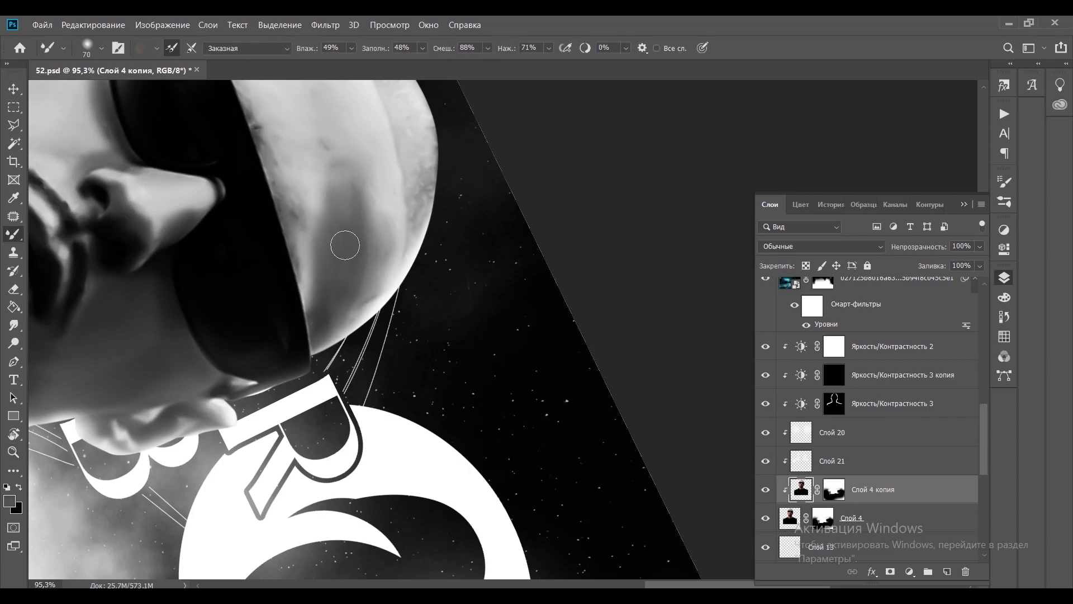
- Erase stray blending and set the retouch layer's opacity to 70%
key(e)
scroll(335, 216, down, 5)
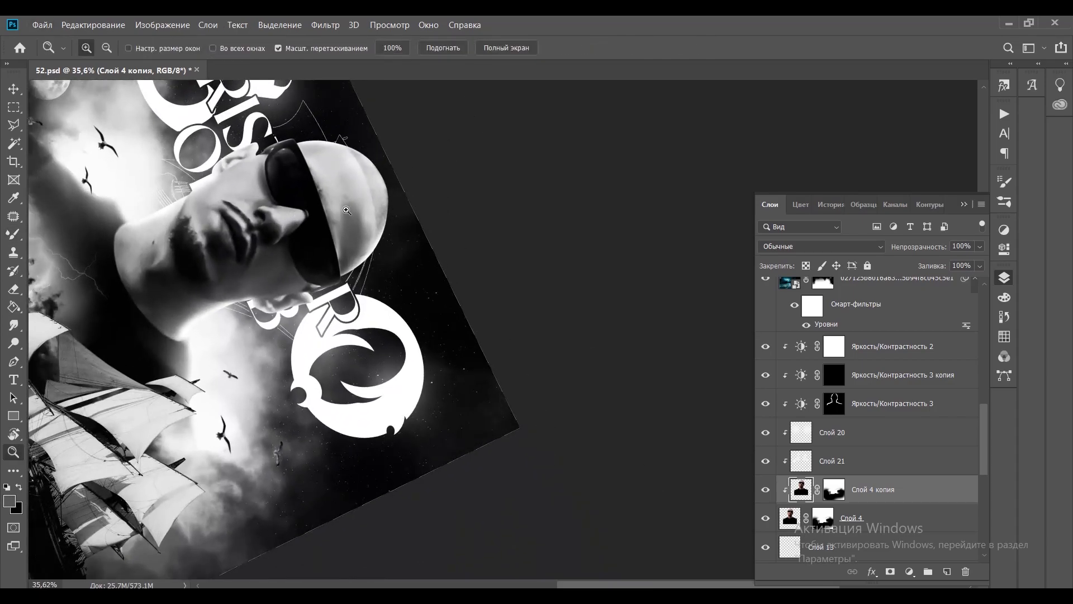
scroll(346, 162, up, 4)
key(z)
scroll(373, 163, down, 3)
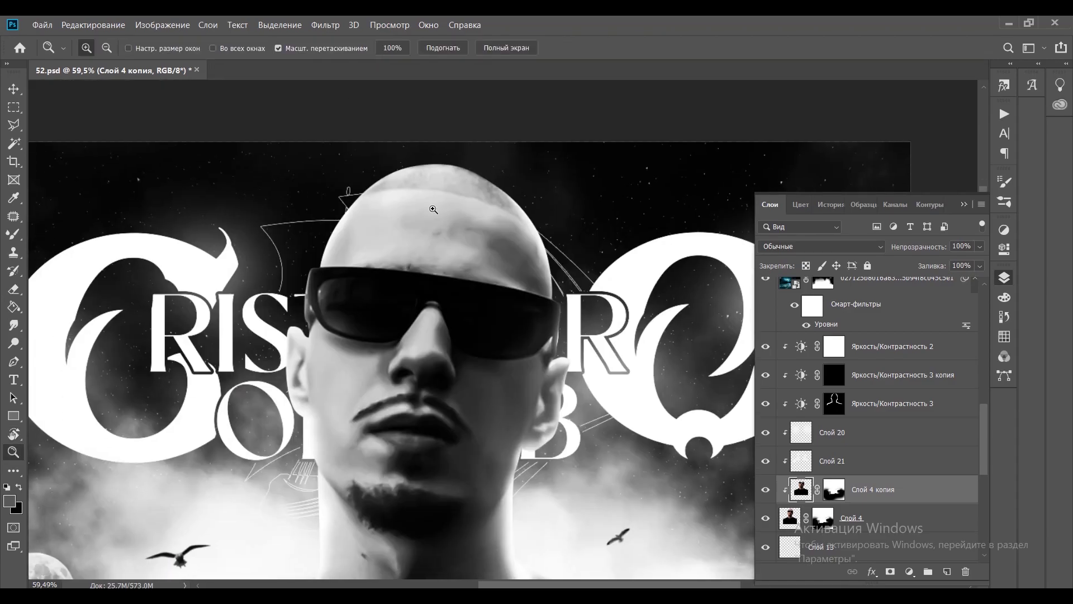
scroll(421, 278, up, 4)
scroll(554, 236, down, 5)
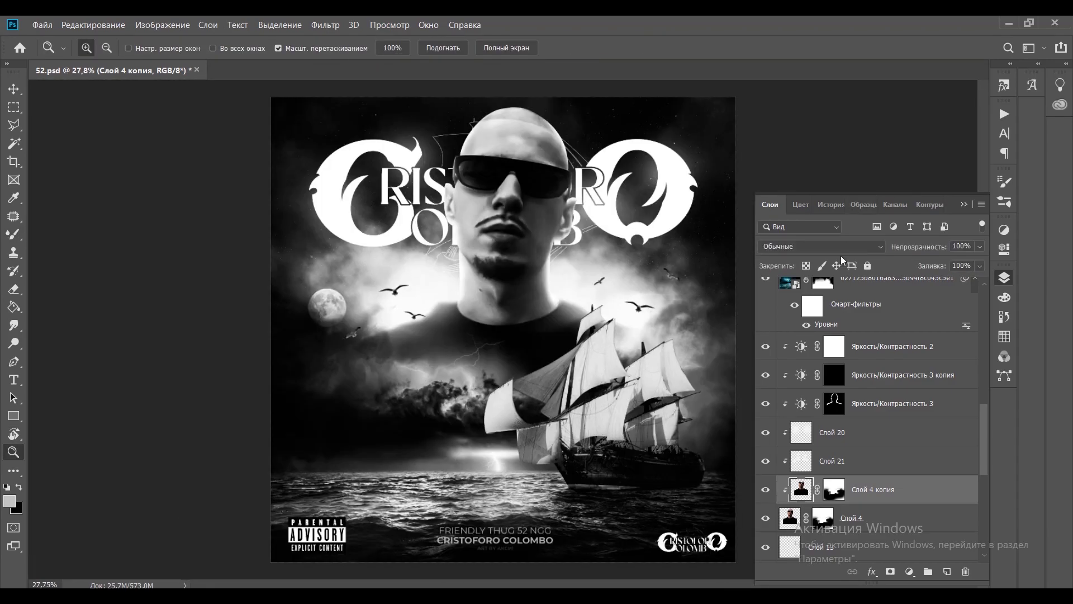
click(822, 247)
key(Escape)
key(7)
scroll(578, 362, up, 3)
scroll(579, 362, down, 4)
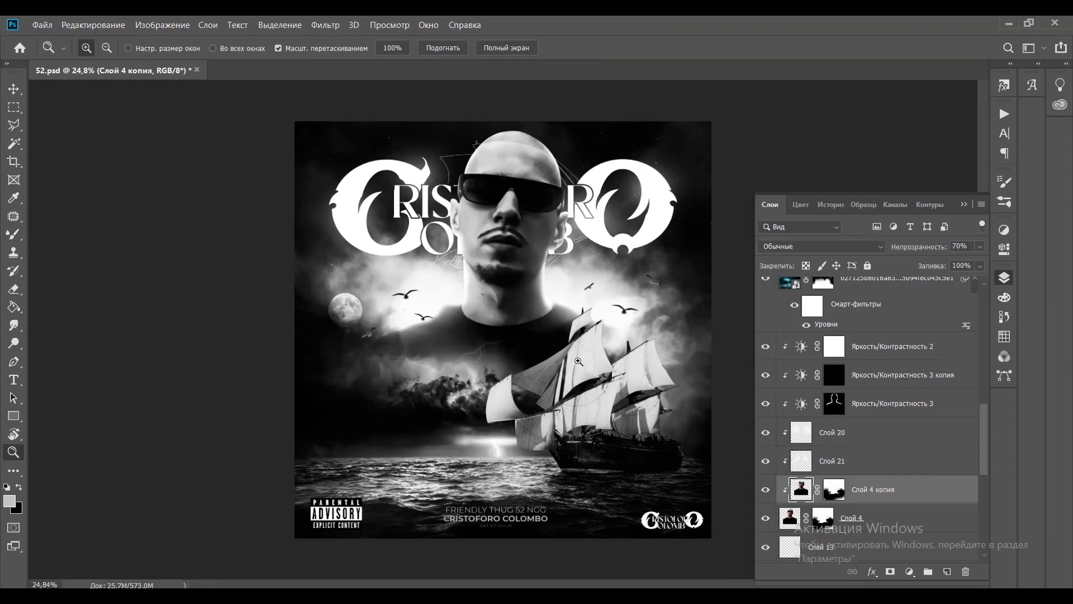
scroll(512, 167, up, 6)
- Test a new empty layer over the sunglasses and lower face, then delete it
key(ctrl+shift+alt+n)
key(b)
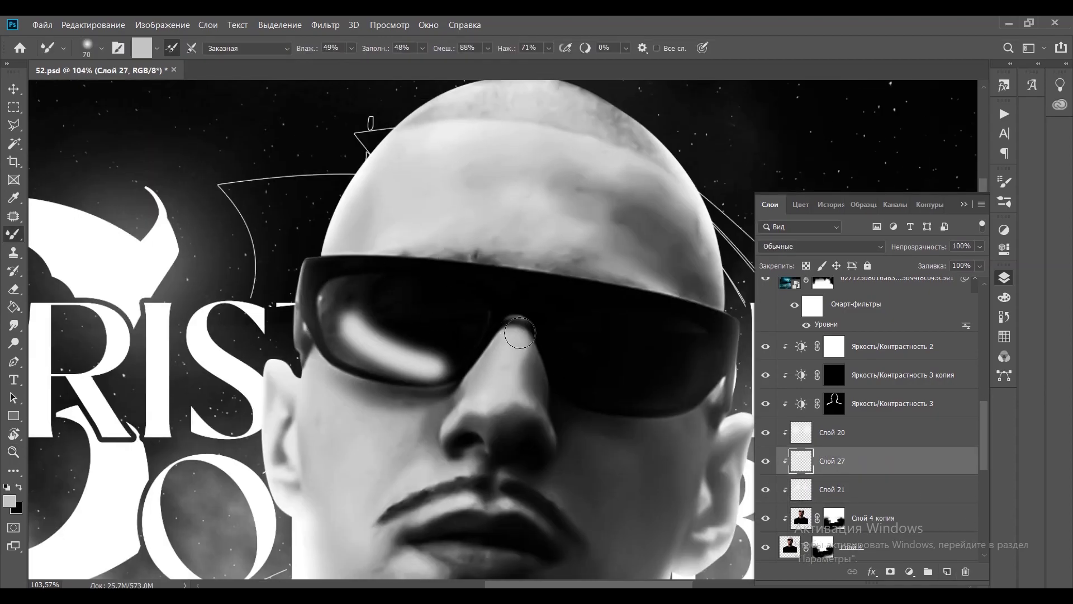
right_click(520, 333)
key(Escape)
drag(342, 306, 112, 220)
key(z)
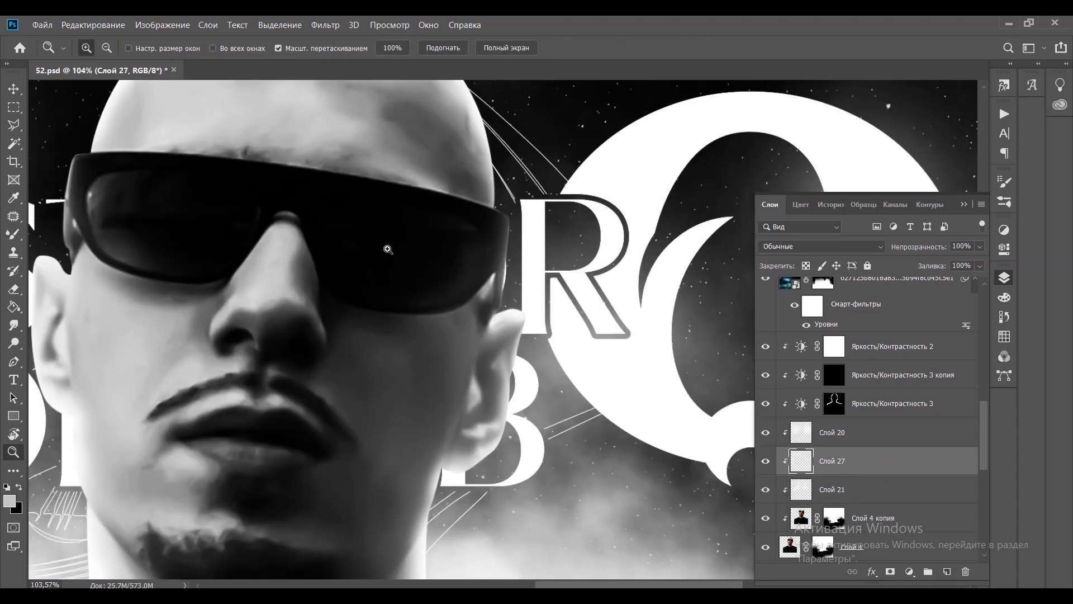
drag(388, 250, 503, 323)
key(Delete)
- Switch to a soft round regular Brush at 56% opacity
key(b)
right_click(503, 297)
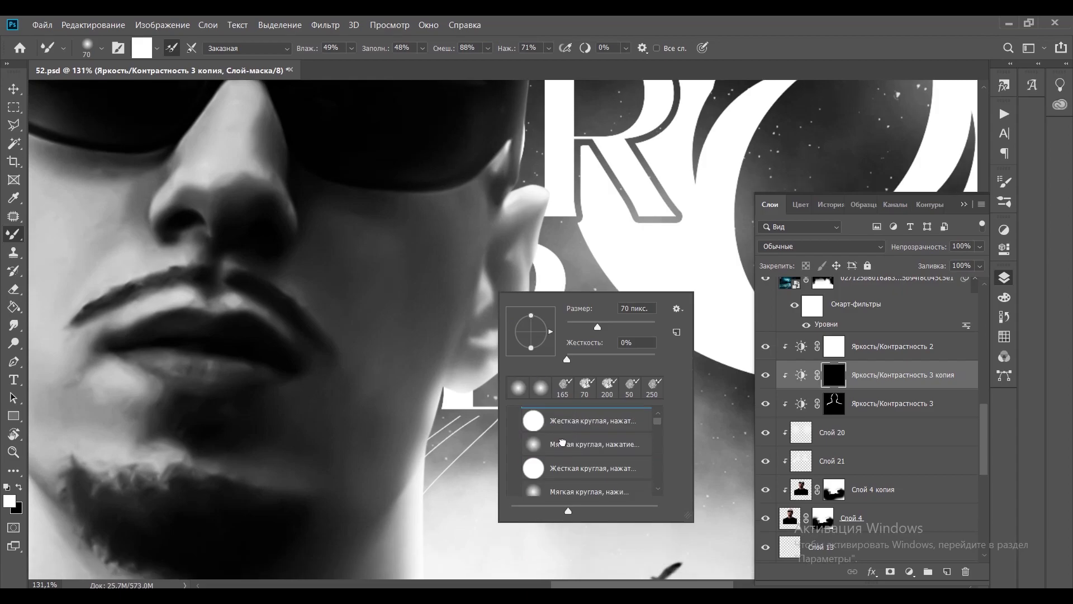
double_click(562, 442)
right_click(14, 233)
click(62, 235)
right_click(484, 285)
key(Escape)
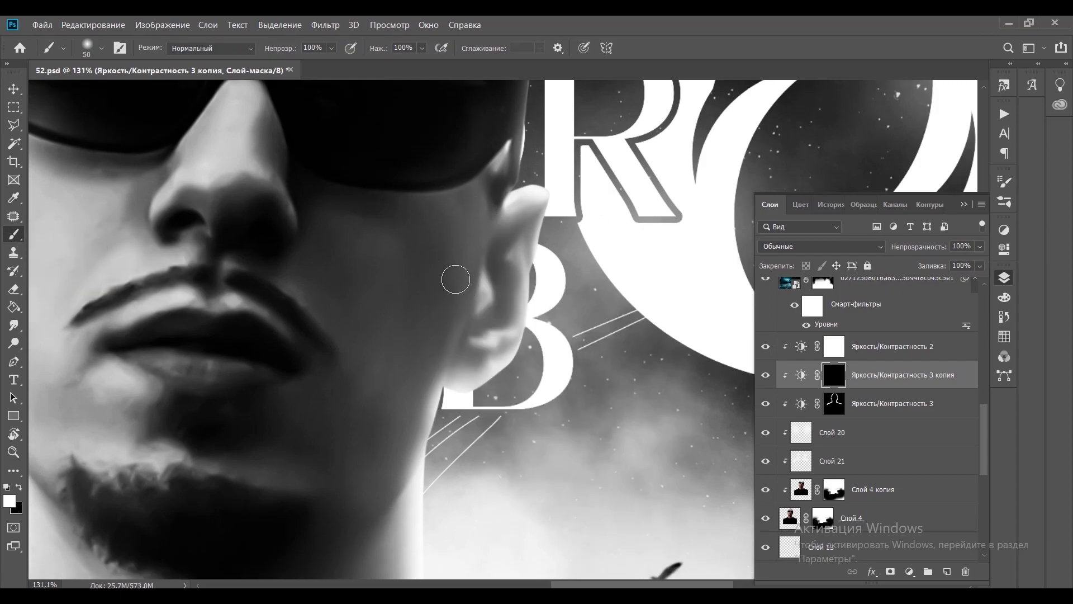
- Shrink the brush and paint white on the Brightness/Contrast 3 copy mask along the face edge
scroll(479, 252, down, 2)
scroll(479, 253, up, 3)
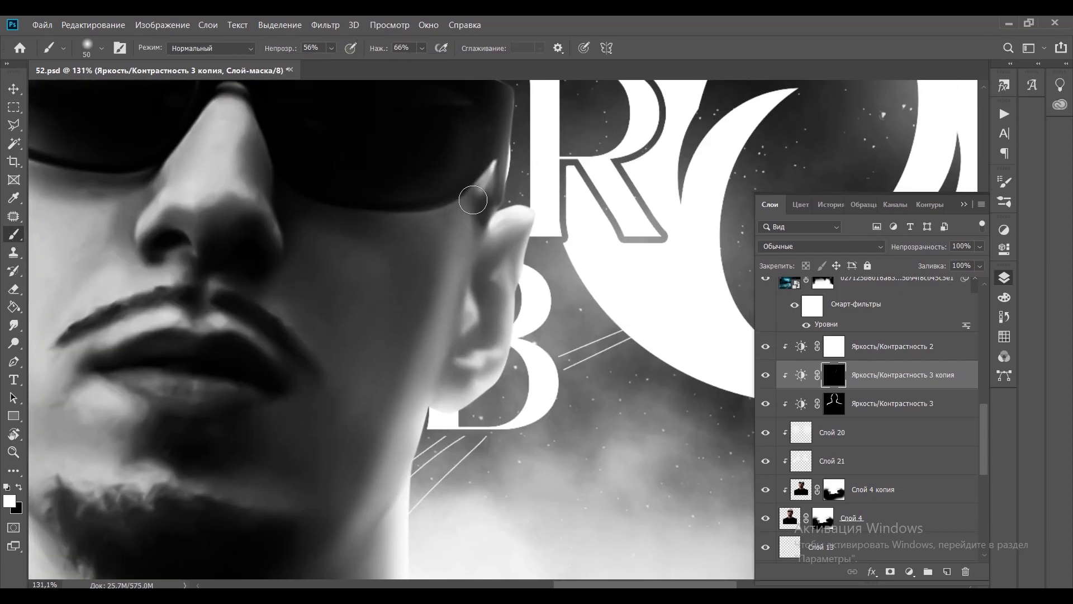
scroll(391, 307, down, 3)
scroll(363, 355, down, 3)
scroll(363, 355, down, 2)
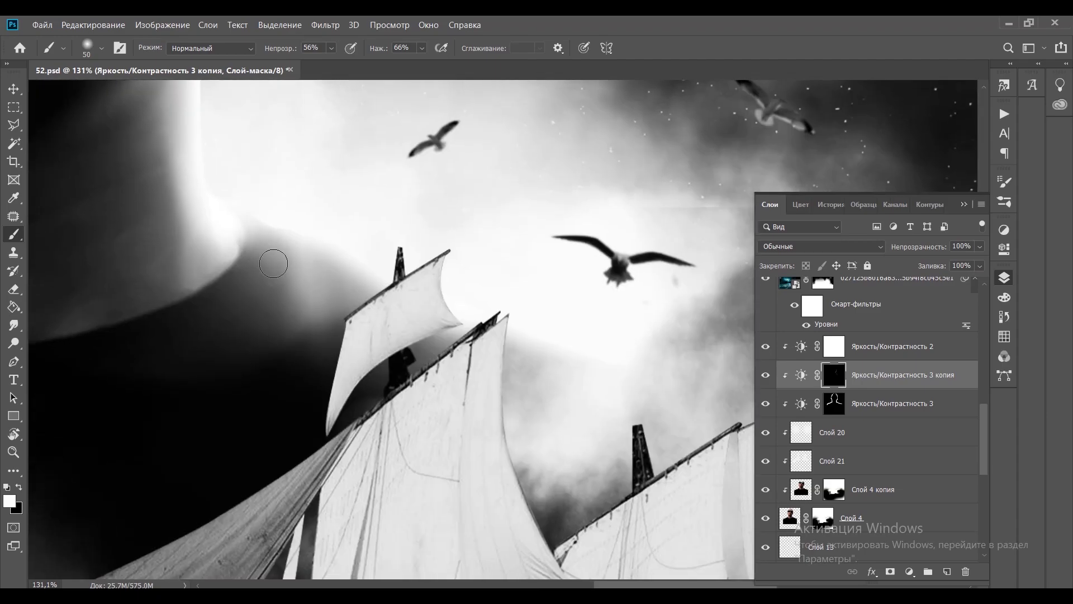
scroll(467, 458, left, 5)
scroll(556, 351, down, 3)
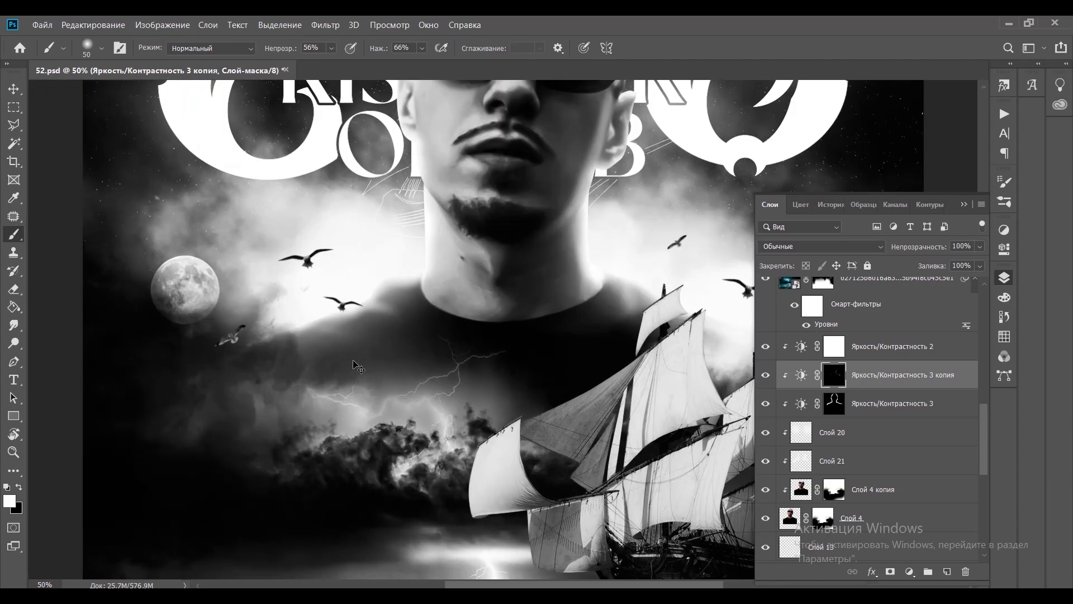
scroll(316, 319, up, 4)
scroll(380, 299, down, 3)
scroll(381, 299, up, 3)
key(bracketleft)
key(bracketleft)
key(bracketleft)
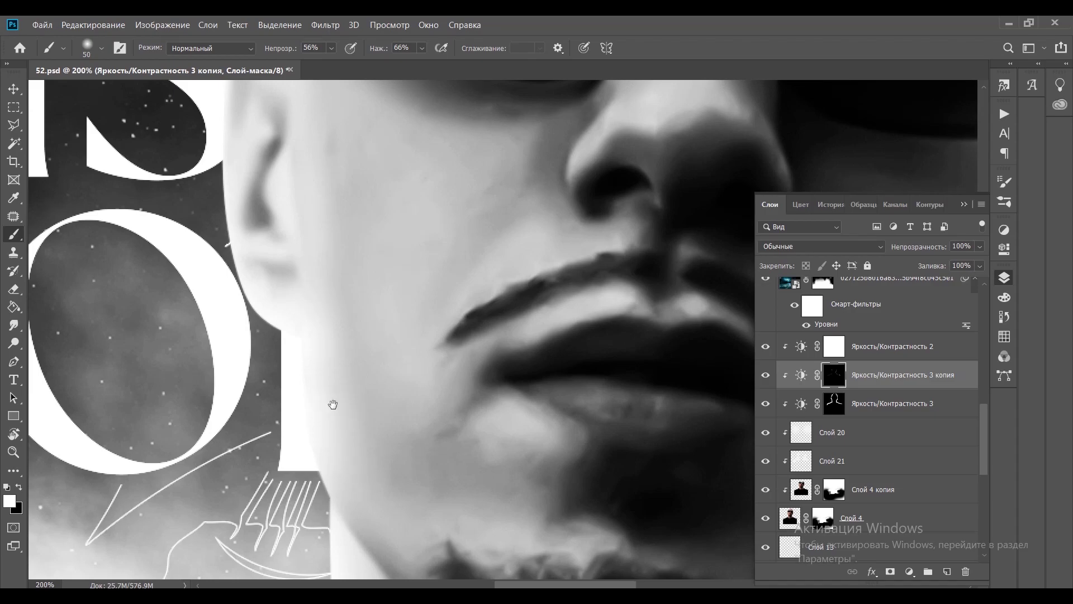
scroll(358, 407, up, 8)
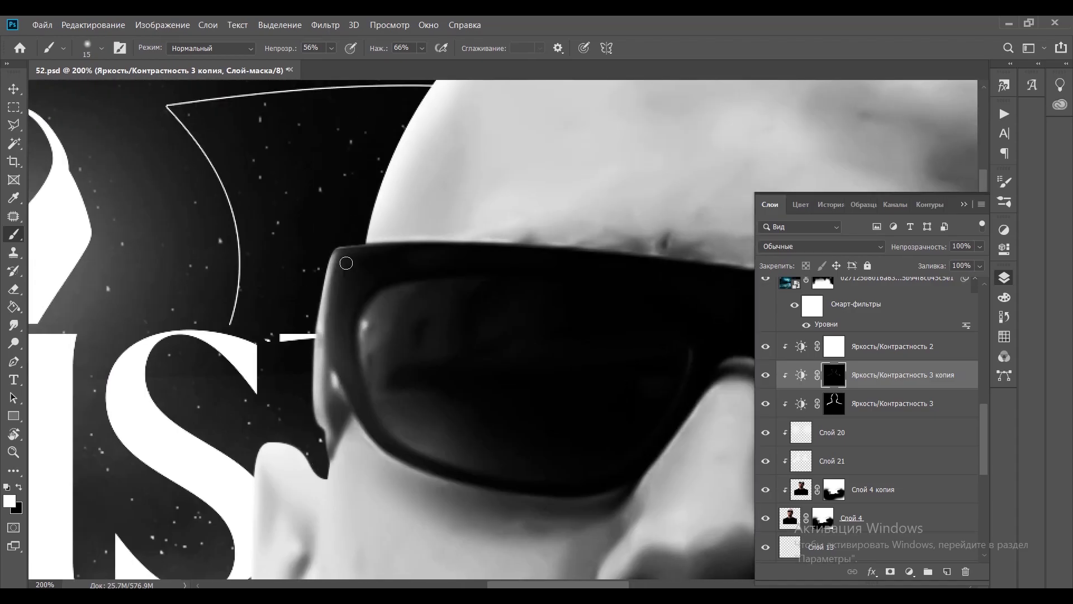
drag(394, 435, 309, 356)
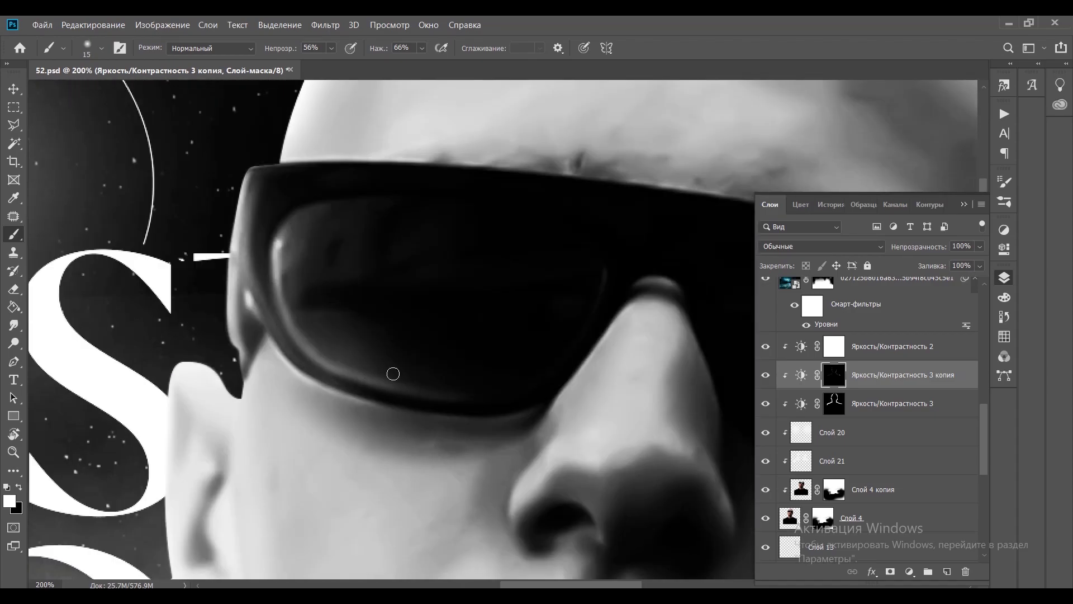
- Paint the mask along the sunglasses, nose and chin, rotating the view to follow the edges
scroll(394, 216, right, 5)
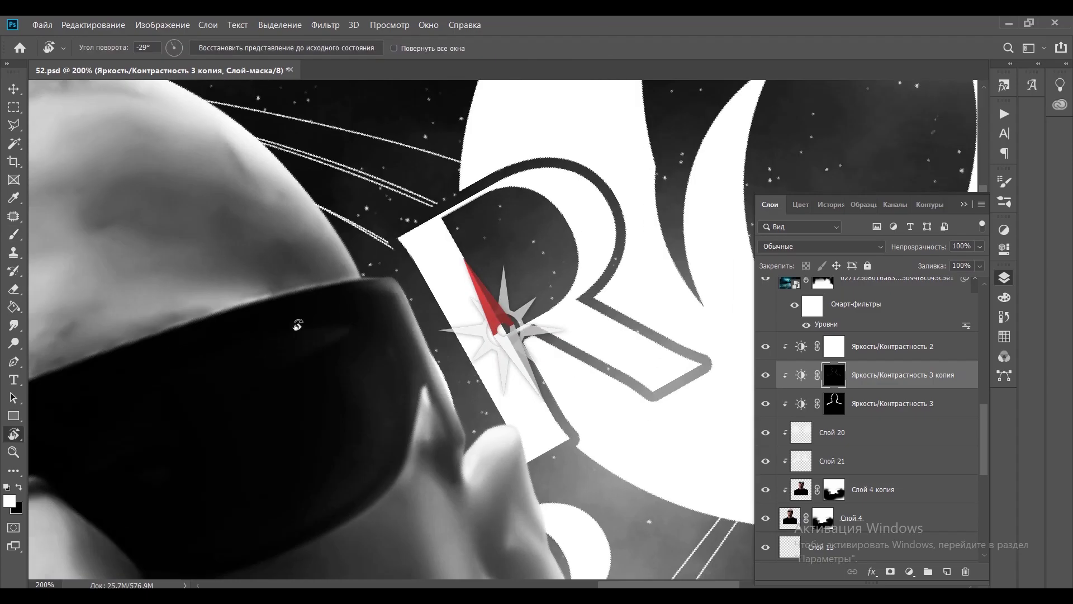
drag(298, 420, 372, 351)
drag(398, 264, 454, 274)
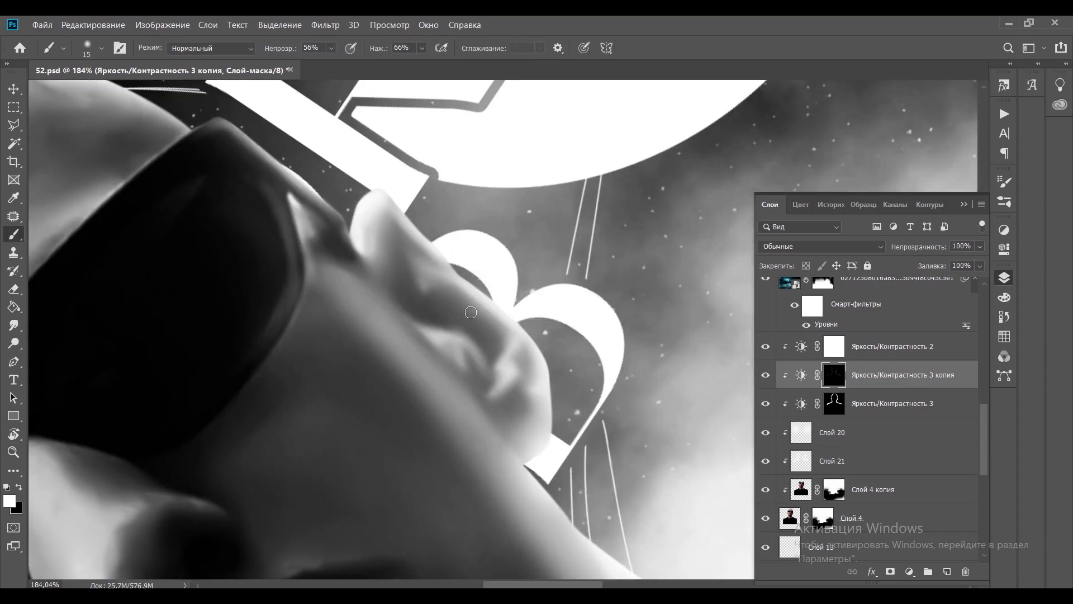
mouse_move(471, 312)
mouse_down()
mouse_move(484, 228)
mouse_move(395, 292)
mouse_move(434, 333)
mouse_up()
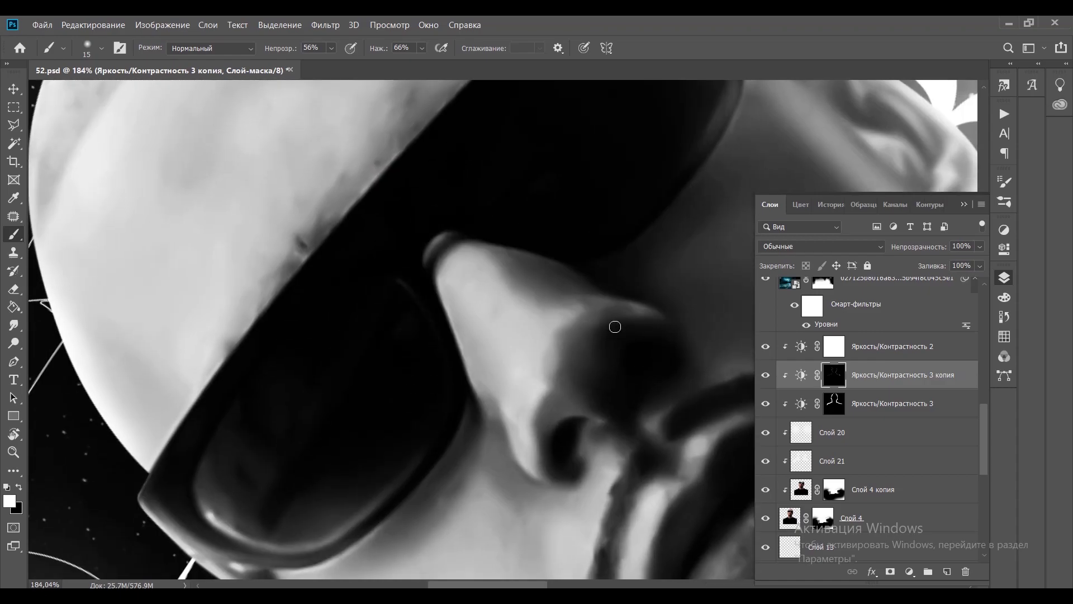
drag(615, 326, 564, 319)
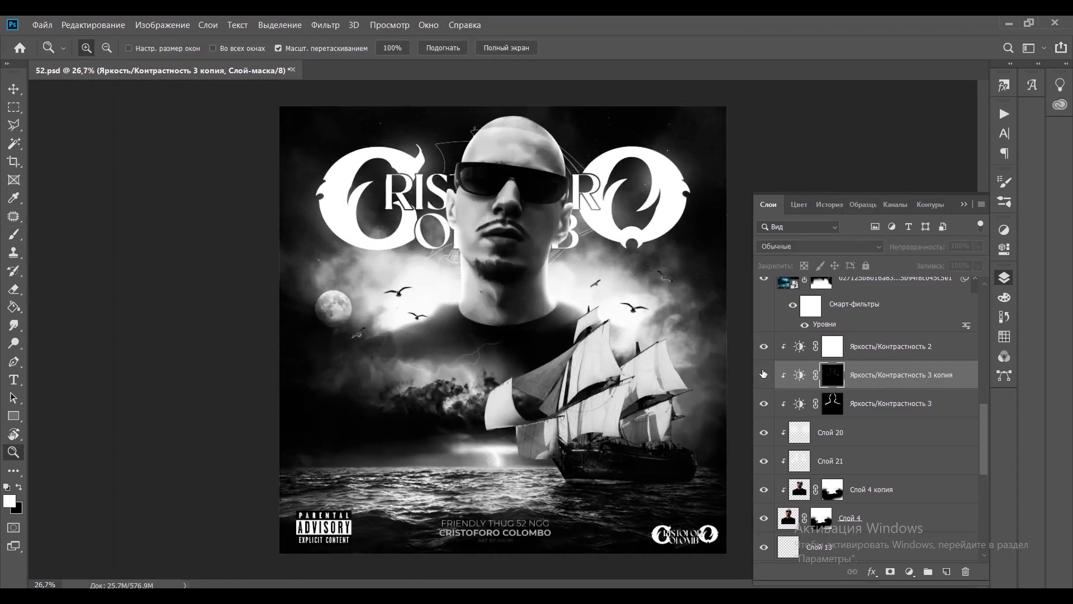
key(b)
scroll(268, 214, up, 5)
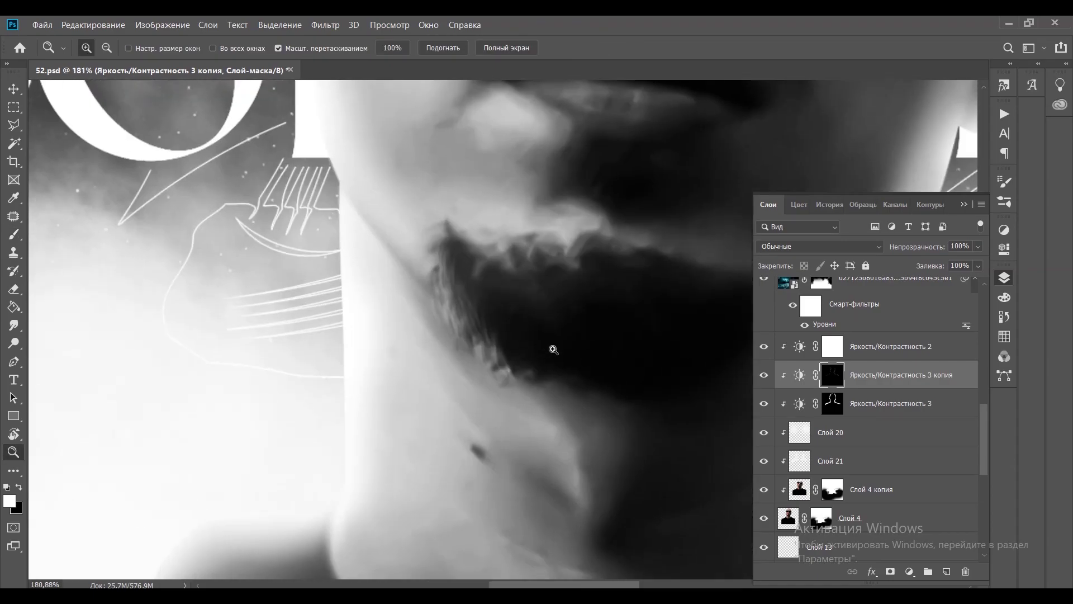
drag(295, 252, 492, 231)
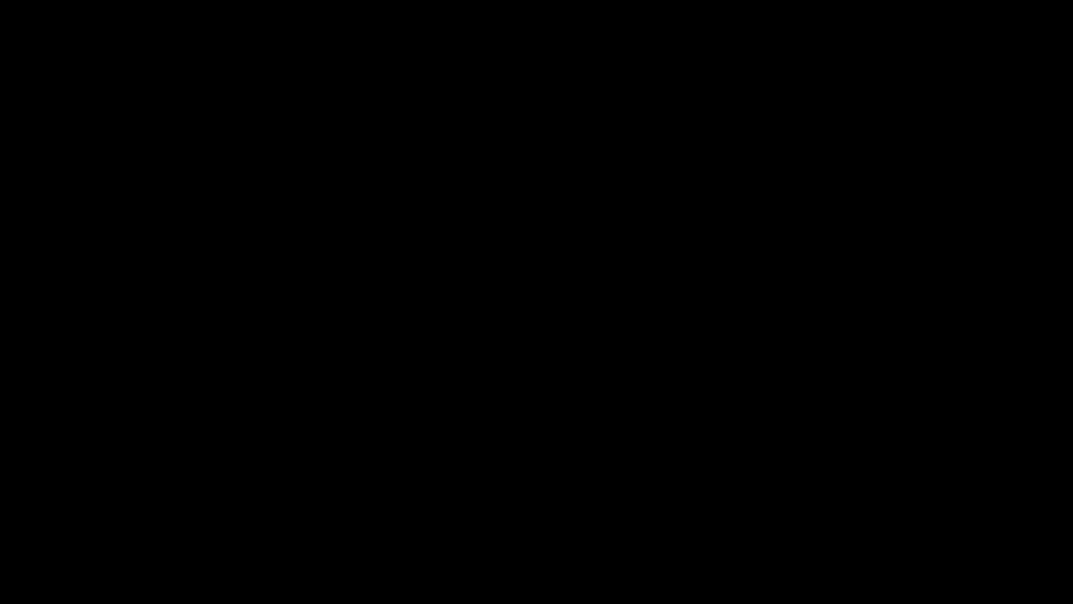
- Invert the Brightness/Contrast 4 mask to black and set a small brush for fine edges
key(ctrl+i)
key(b)
key(x)
scroll(586, 315, up, 5)
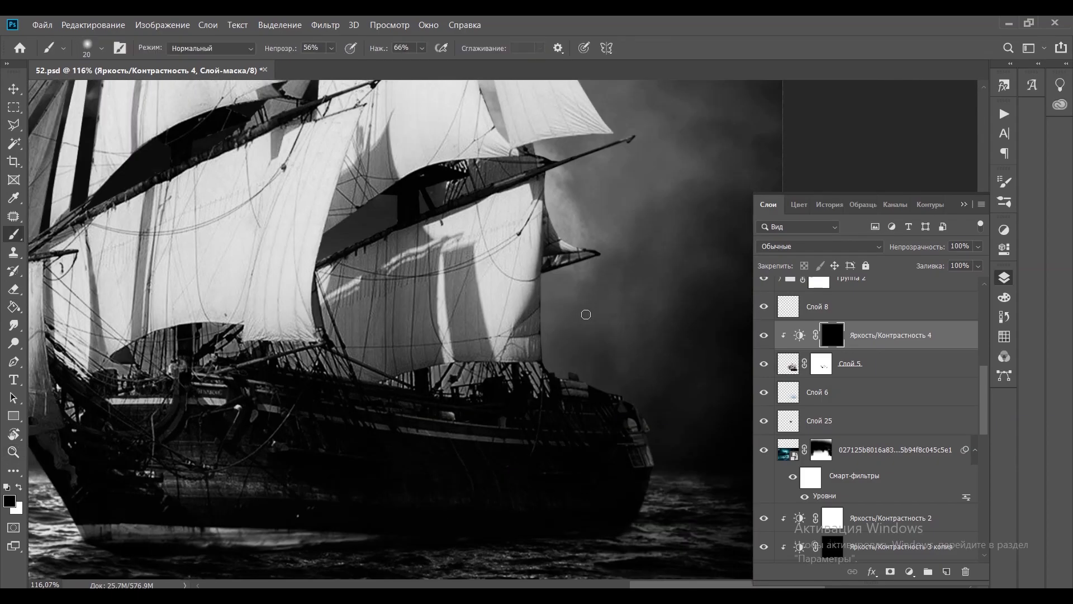
scroll(571, 316, up, 3)
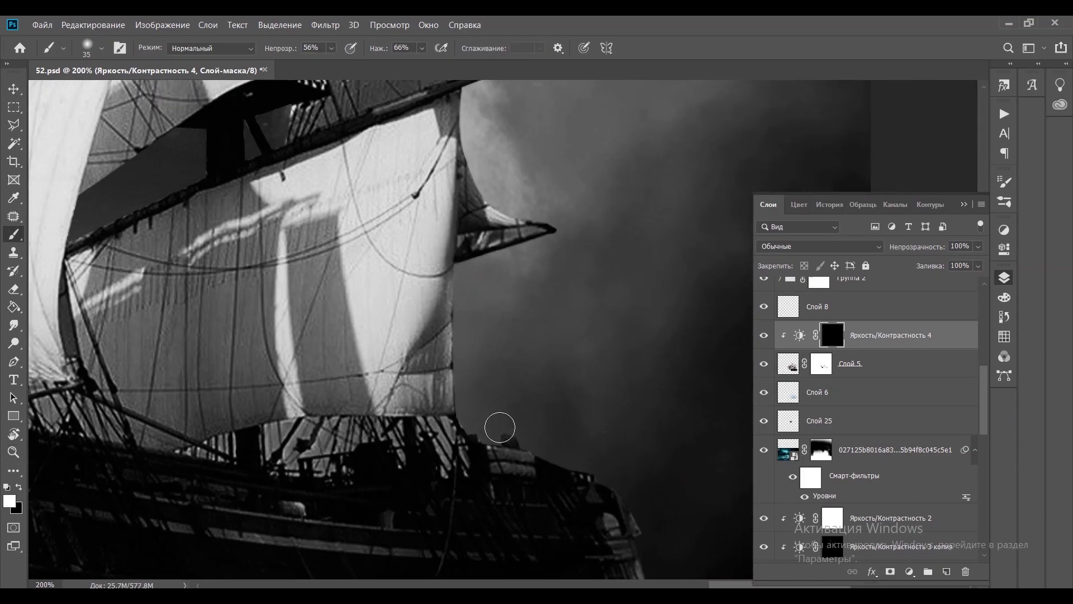
key(x)
scroll(500, 427, down, 5)
scroll(544, 429, right, 3)
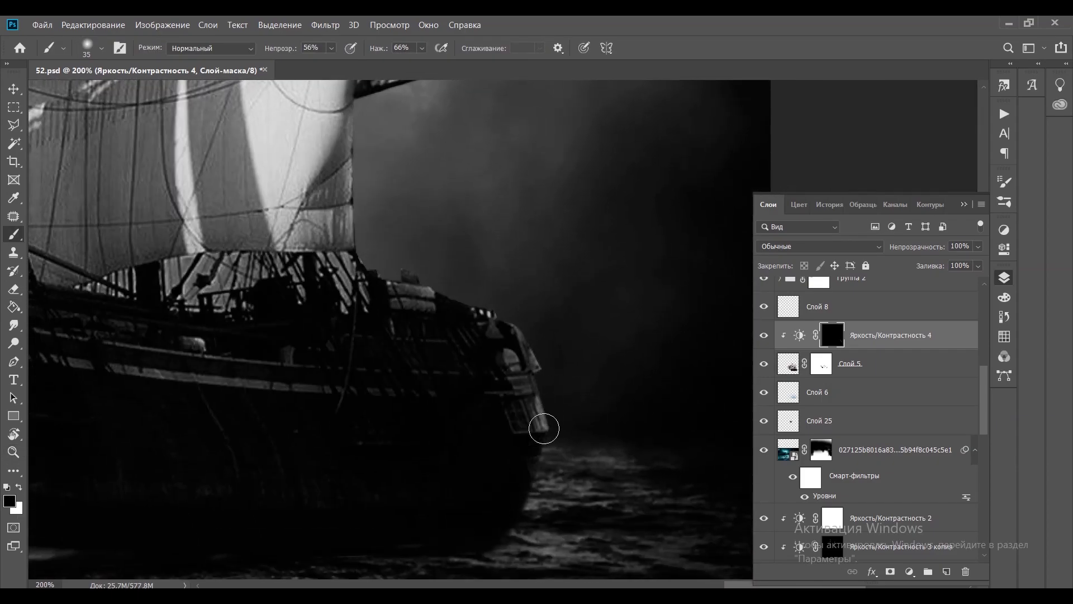
scroll(357, 156, up, 5)
key(bracketleft)
key(bracketleft)
key(bracketleft)
scroll(373, 178, down, 5)
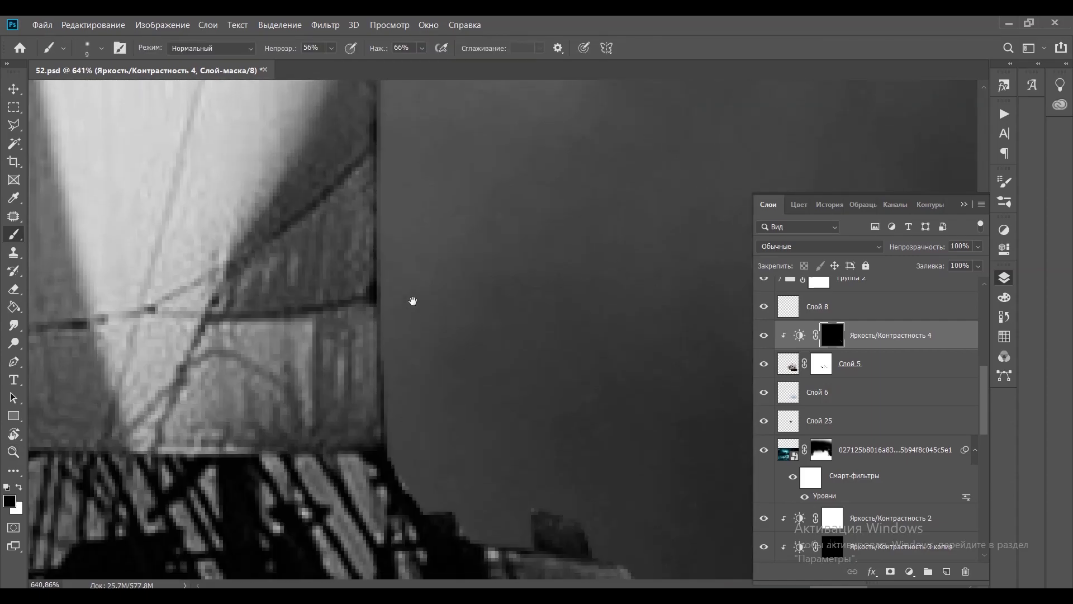
- Paint white onto the mask along the edges of the large sail
key(x)
scroll(388, 225, up, 2)
scroll(350, 307, down, 2)
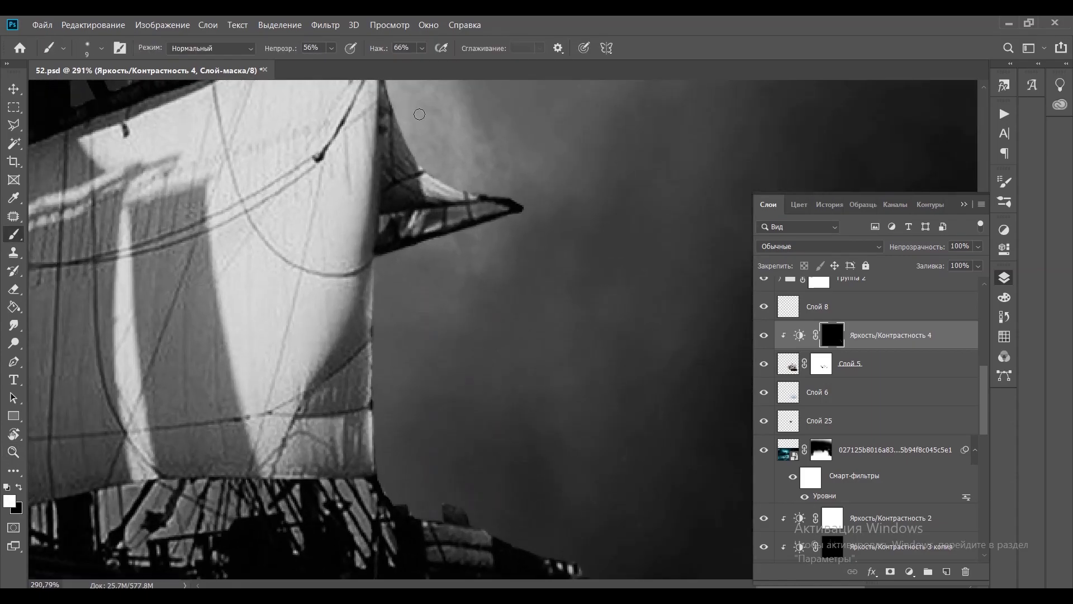
scroll(392, 156, up, 3)
scroll(369, 190, right, 1)
scroll(425, 292, down, 2)
scroll(380, 336, down, 4)
scroll(335, 358, right, 2)
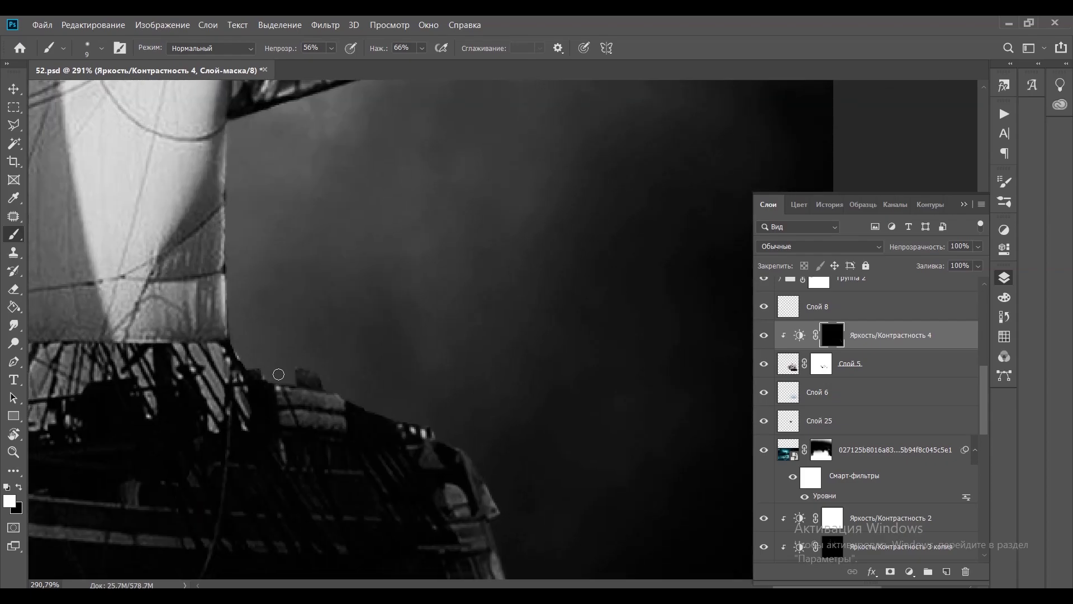
scroll(383, 385, down, 2)
scroll(391, 268, down, 2)
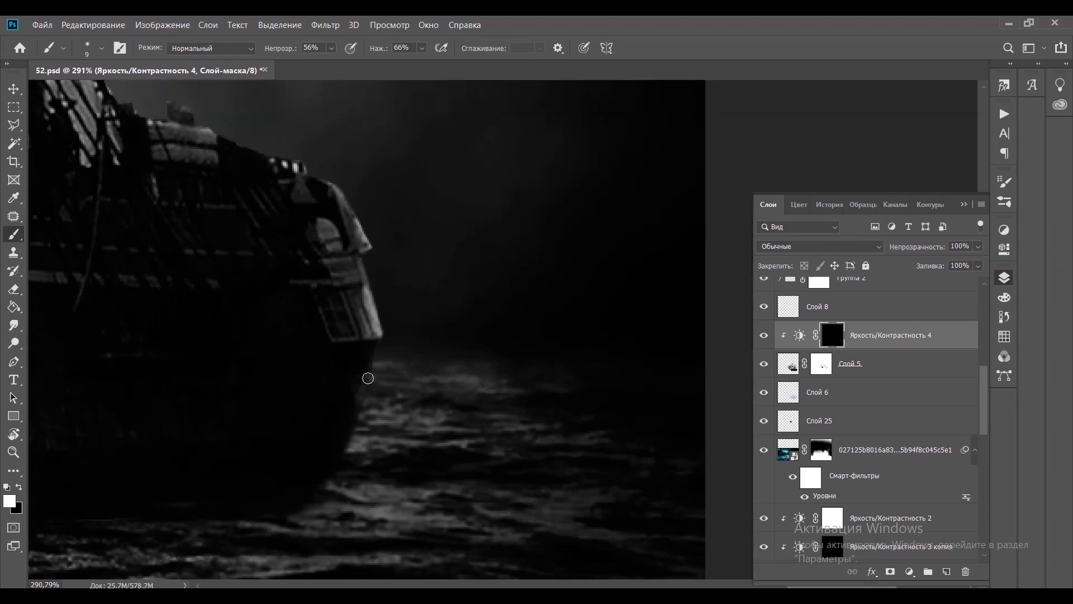
scroll(335, 313, up, 5)
scroll(321, 277, up, 3)
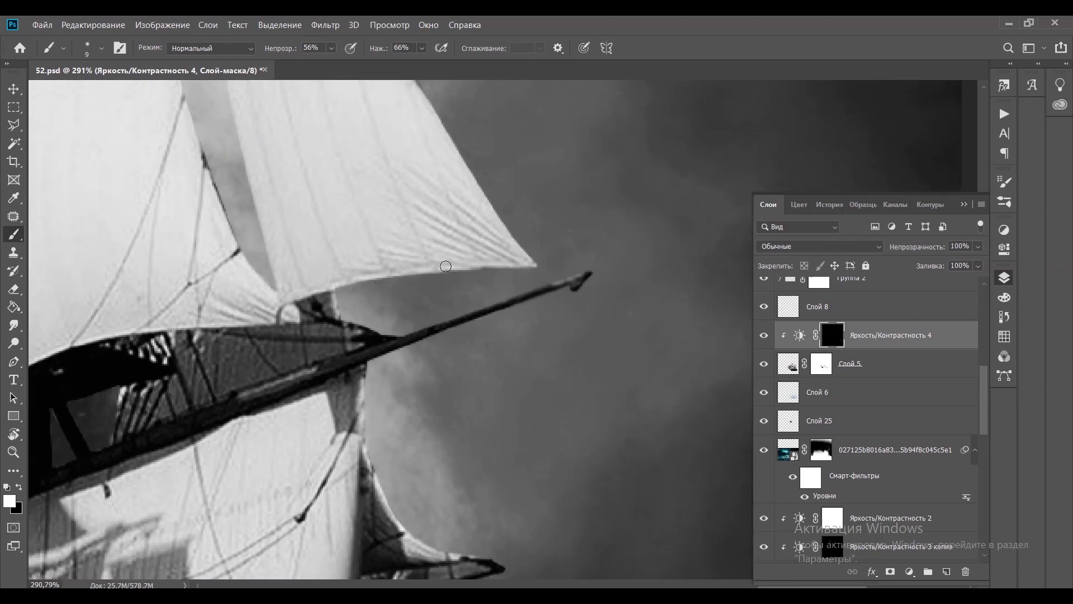
scroll(565, 272, up, 2)
scroll(447, 336, up, 3)
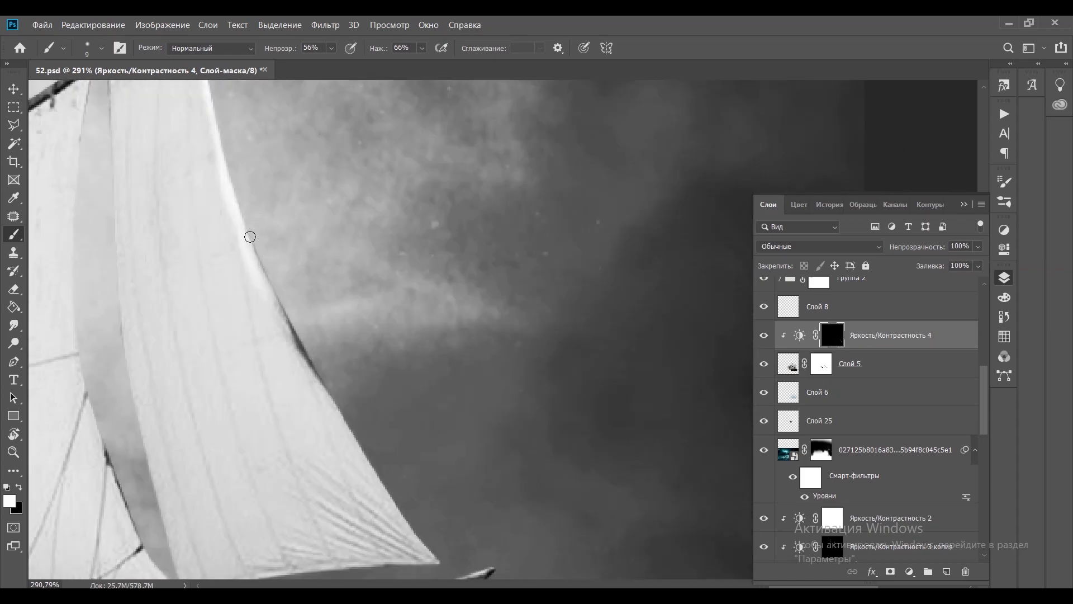
scroll(250, 235, down, 1)
- Reveal the adjustment along the lower sails, hull, upper sails and hatched sail
drag(331, 299, 280, 223)
scroll(280, 223, down, 3)
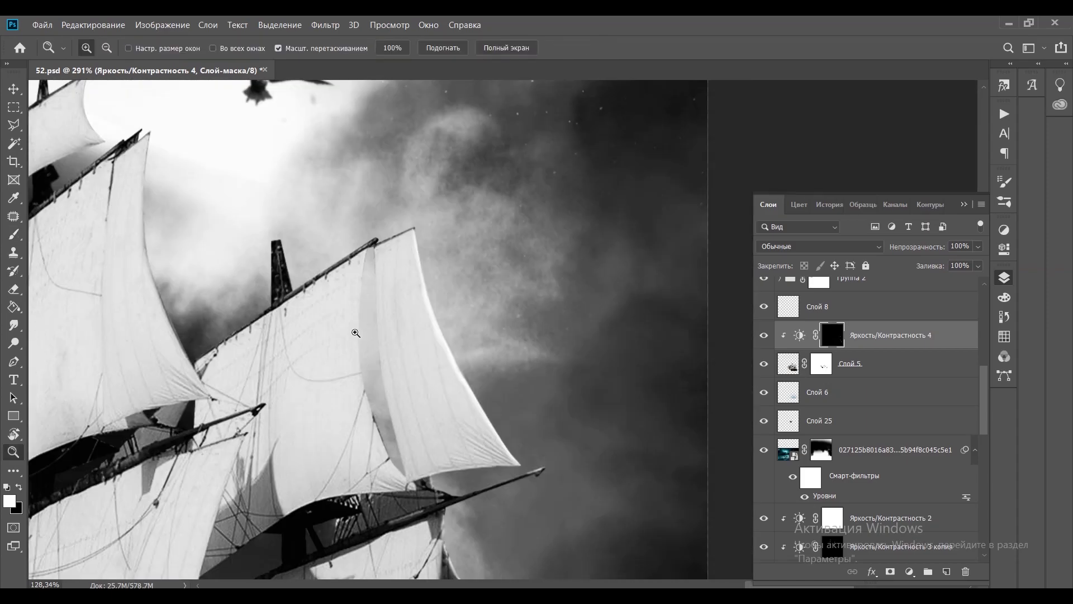
scroll(326, 324, up, 3)
mouse_move(326, 324)
mouse_down()
mouse_move(388, 248)
mouse_move(269, 300)
mouse_move(246, 454)
mouse_up()
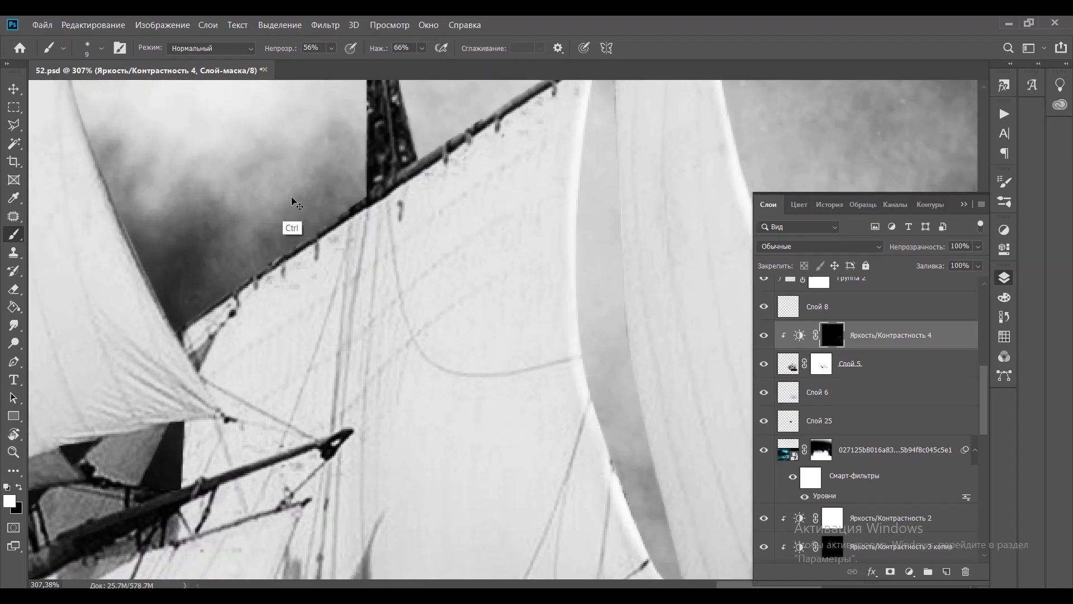
mouse_move(480, 272)
mouse_down()
mouse_move(250, 330)
mouse_move(263, 340)
mouse_up()
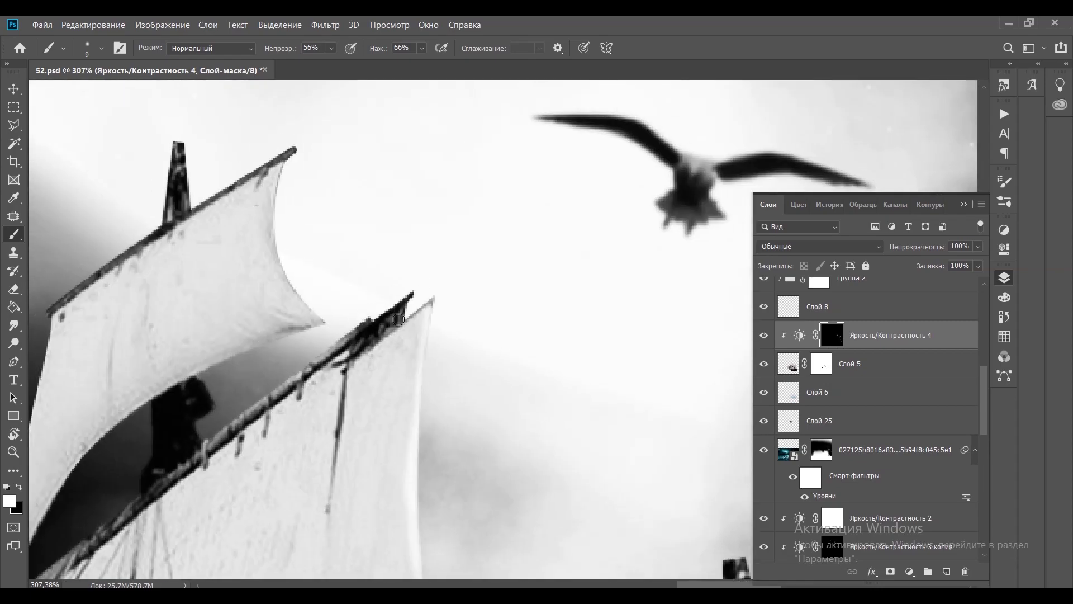
drag(286, 273, 325, 177)
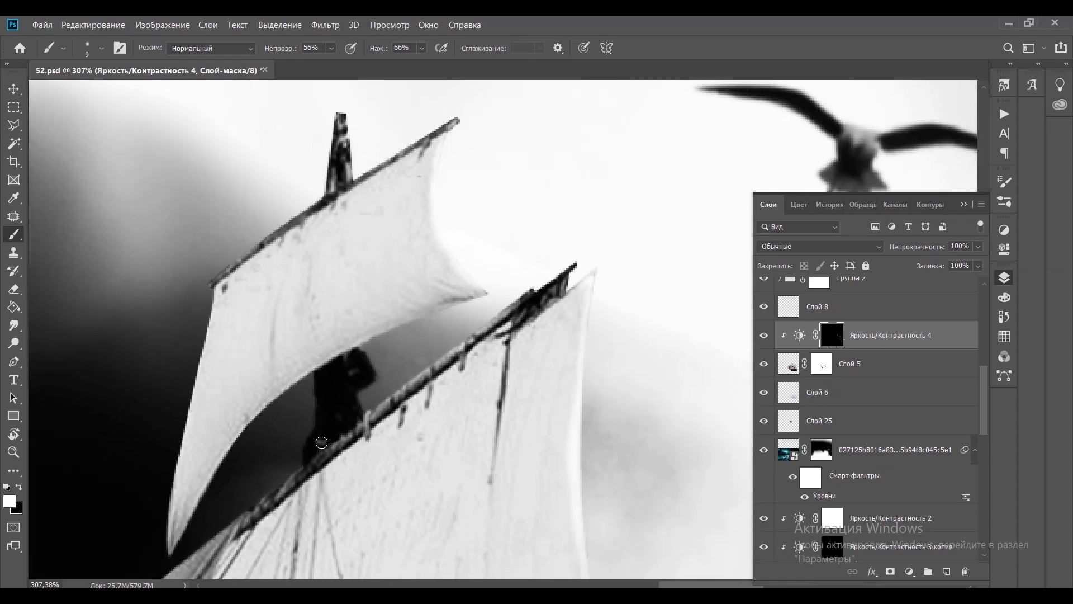
key(z)
drag(252, 423, 168, 424)
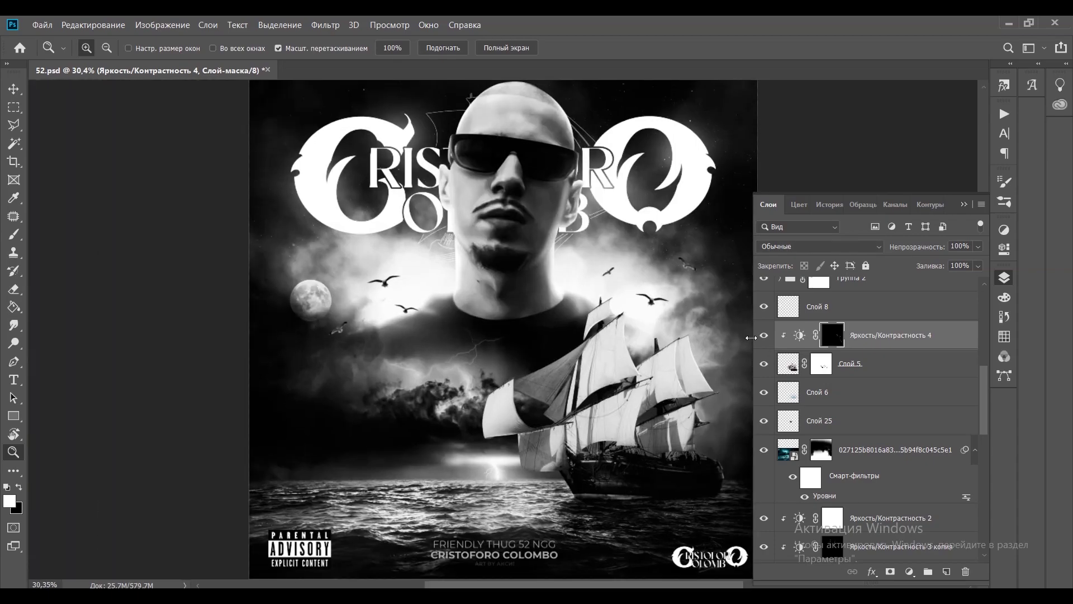
drag(593, 313, 643, 313)
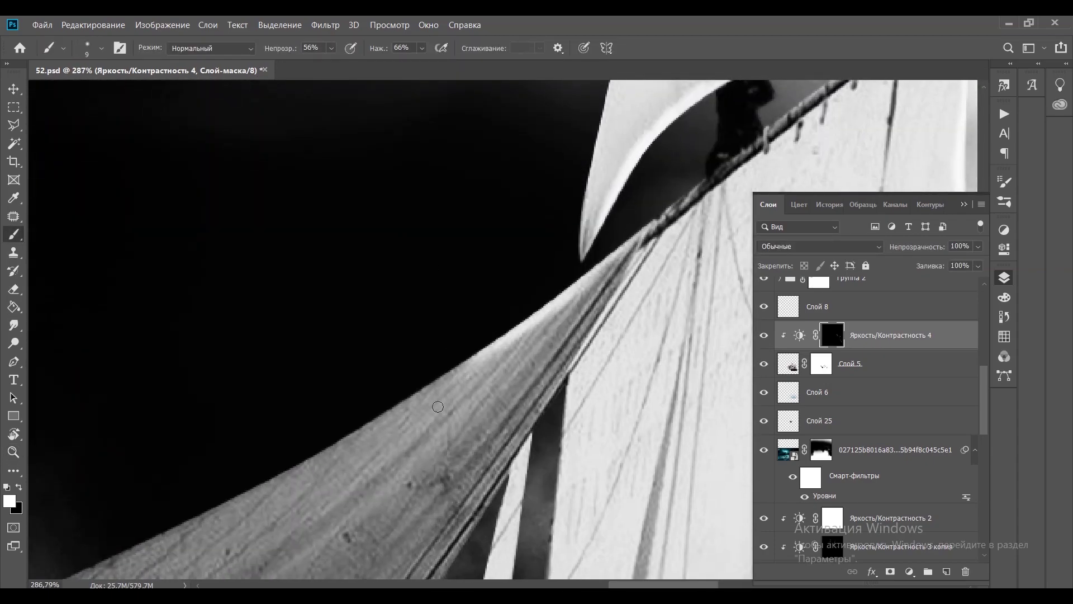
drag(438, 406, 584, 165)
mouse_move(481, 389)
mouse_down()
mouse_move(219, 353)
mouse_move(414, 210)
mouse_move(258, 434)
mouse_up()
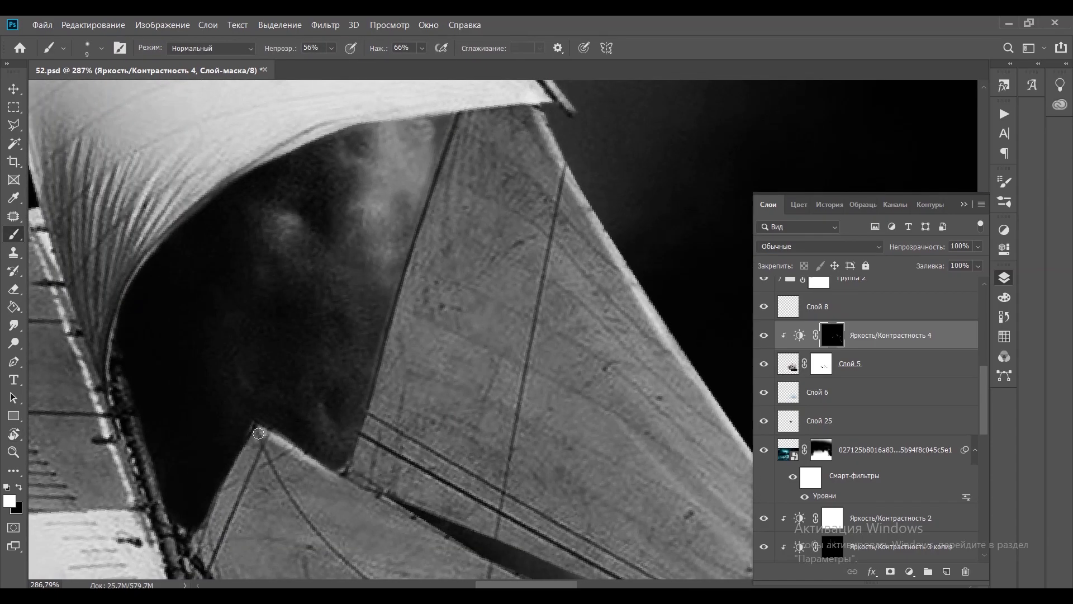
drag(403, 312, 226, 283)
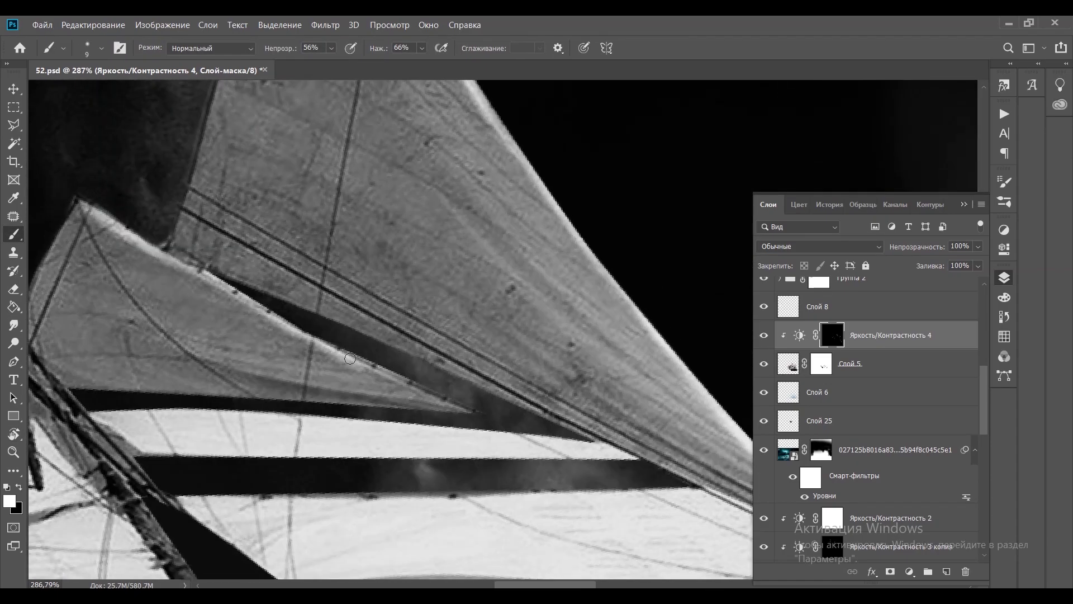
mouse_move(350, 358)
mouse_down()
mouse_move(391, 235)
mouse_move(469, 391)
mouse_move(361, 425)
mouse_up()
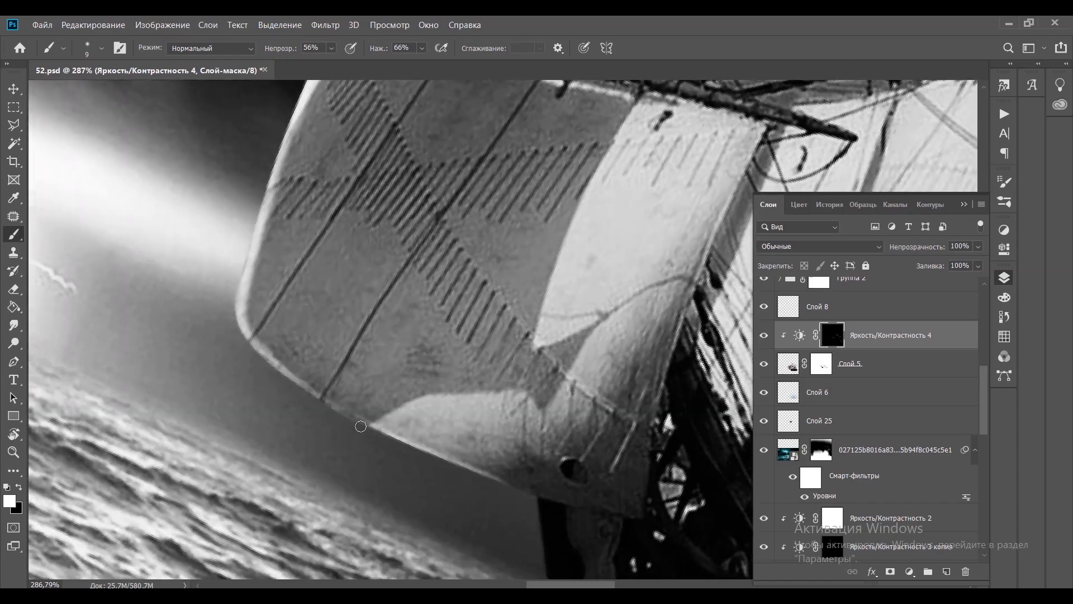
- Touch up the mask around the bowsprit and hull, checking the whole poster in between
key(ctrl+minus)
key(ctrl+minus)
key(r)
key(ctrl+minus)
key(ctrl+minus)
key(ctrl+minus)
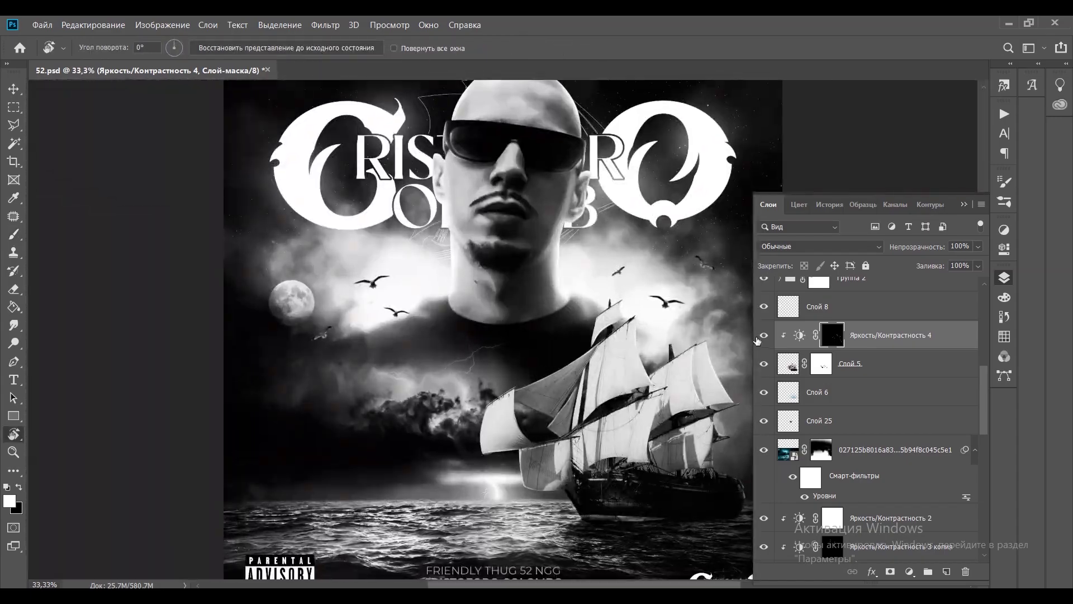
key(z)
mouse_move(559, 363)
mouse_down()
mouse_move(527, 334)
mouse_move(358, 430)
mouse_up()
key(b)
key(ctrl+minus)
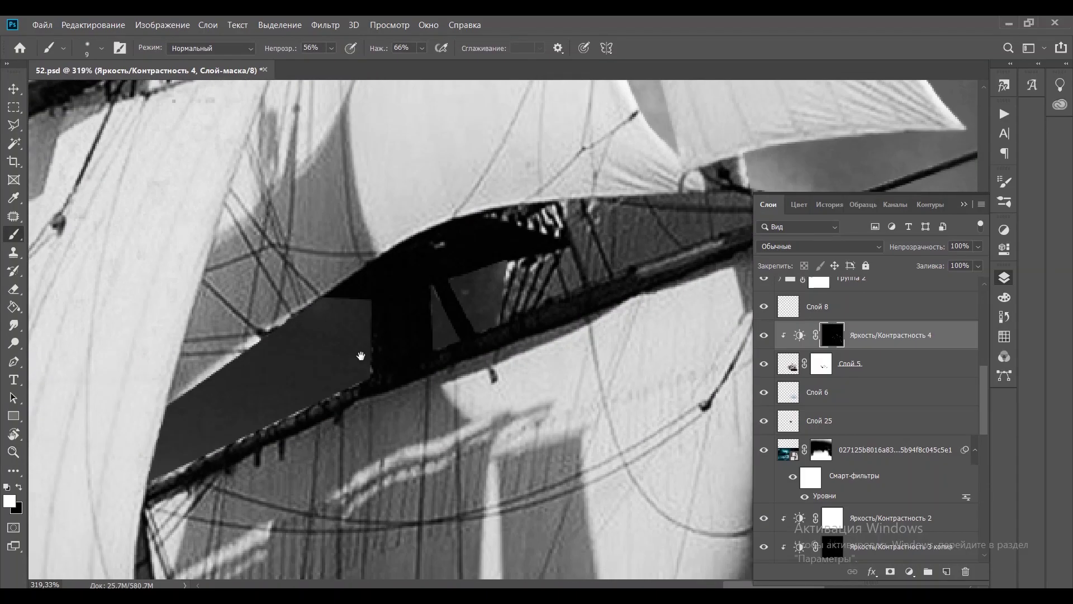
key(ctrl+0)
key(z)
drag(559, 503, 727, 503)
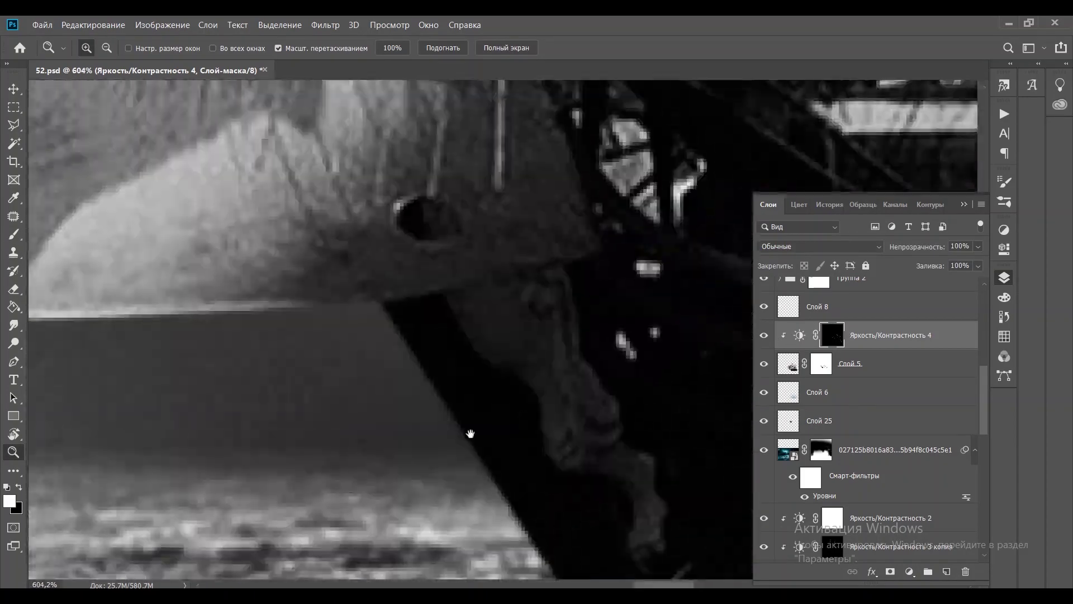
key(b)
scroll(371, 297, down, 3)
key(z)
scroll(375, 195, down, 2)
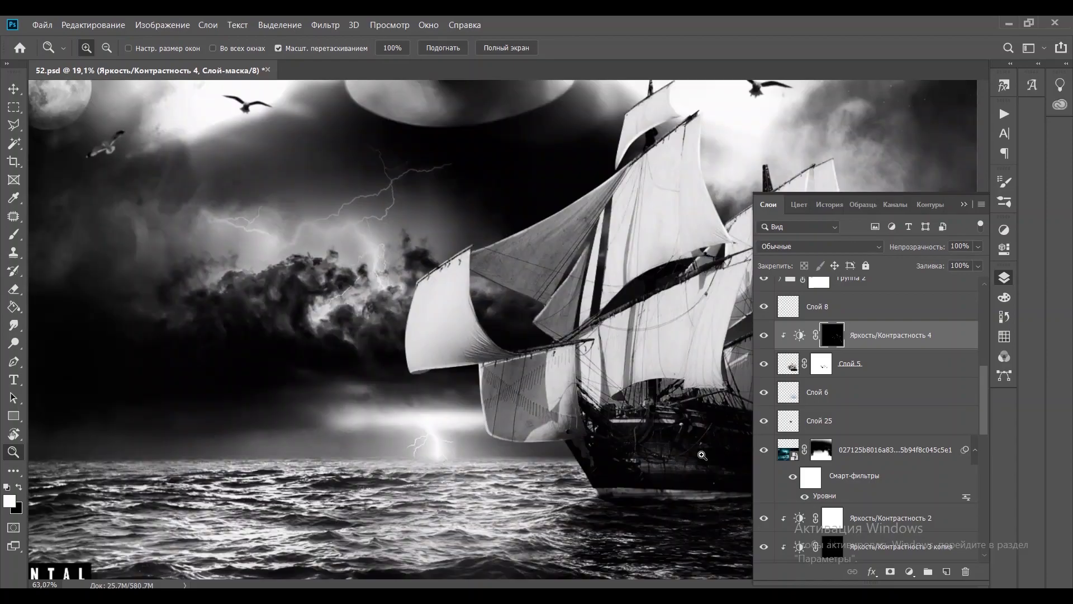
key(b)
scroll(427, 249, up, 5)
scroll(447, 355, down, 1)
key(z)
scroll(432, 246, down, 5)
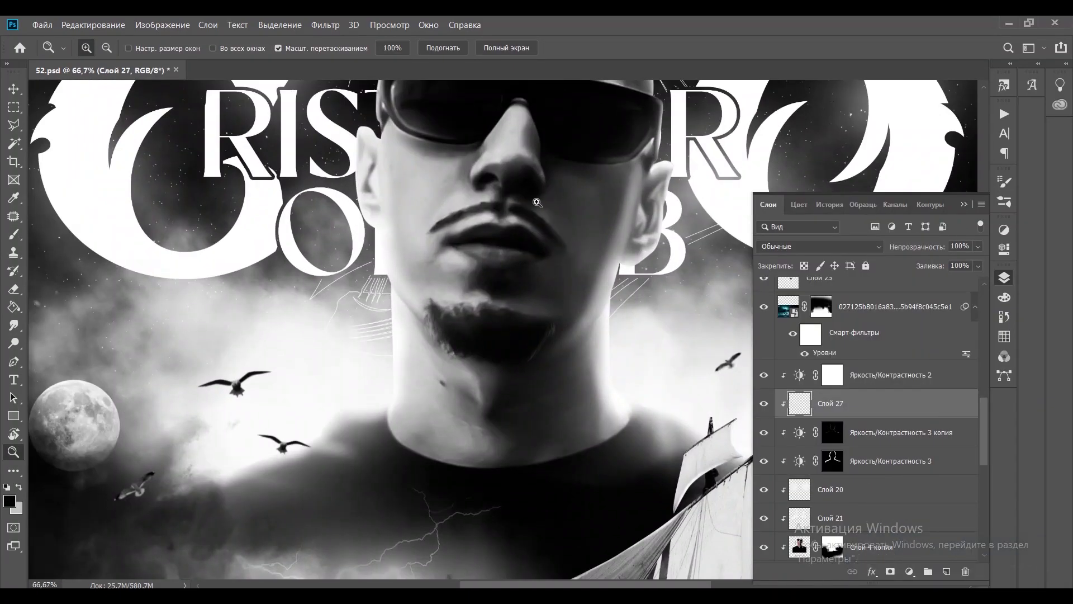
- Zoom in to check the face and lips, then flatten the poster into one layer
scroll(488, 309, up, 3)
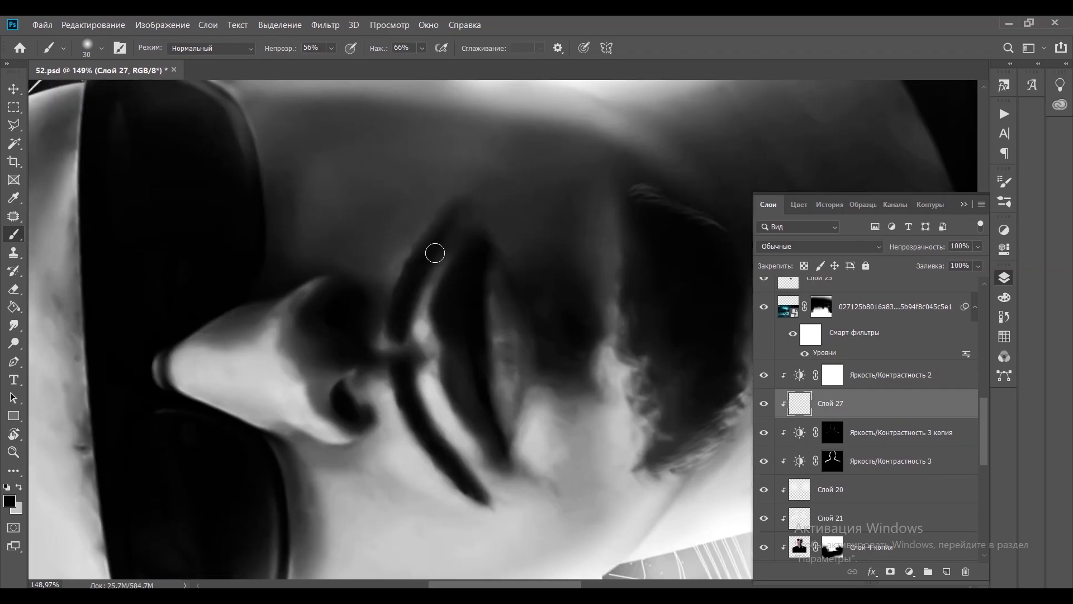
scroll(480, 357, down, 3)
key(z)
scroll(568, 226, down, 3)
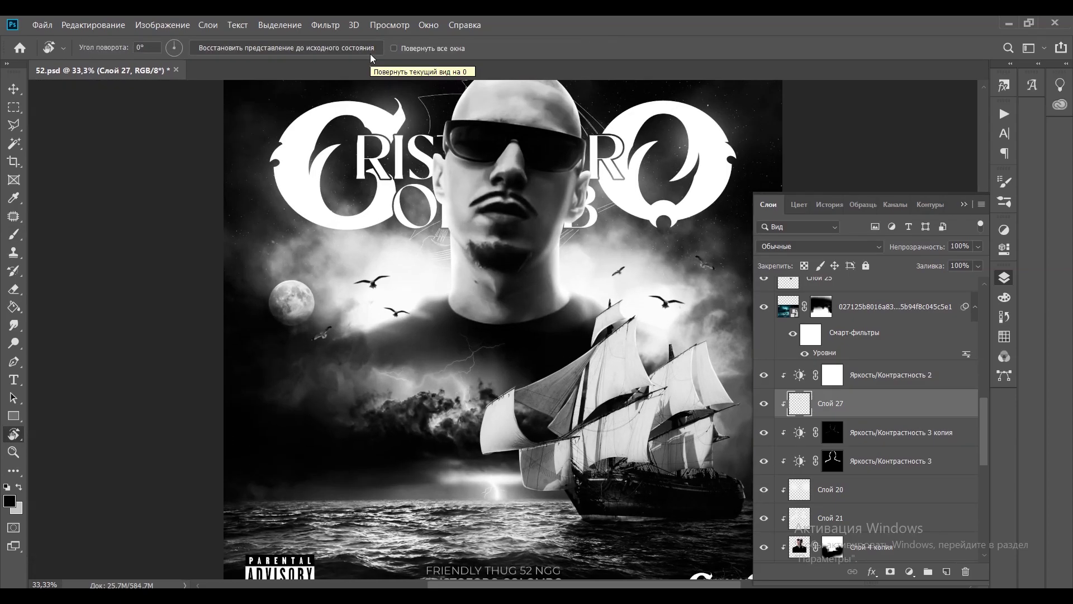
key(e)
key(z)
drag(498, 190, 579, 266)
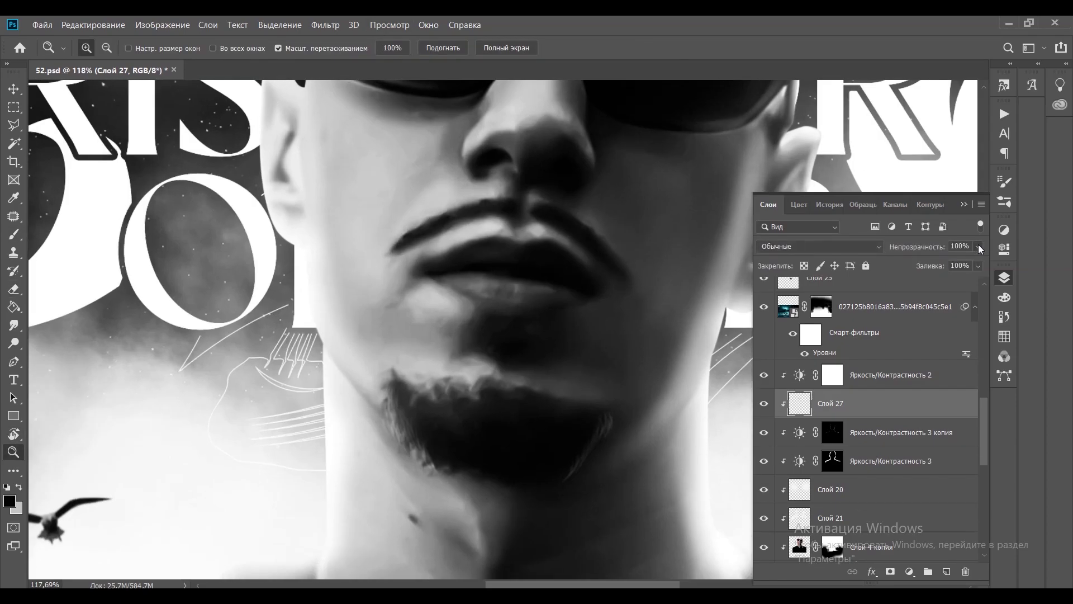
key(ctrl+0)
- In Camera Raw Filter, set exposure -0.30, lift shadows slightly and deepen blacks to -21
click(325, 25)
click(408, 112)
drag(836, 286, 839, 322)
drag(836, 339, 840, 357)
mouse_move(837, 374)
mouse_down()
mouse_move(819, 373)
mouse_move(849, 352)
mouse_move(835, 384)
mouse_up()
- Add grain 29 and a dark vignette, apply, then add Brightness/Contrast at brightness 11
click(779, 142)
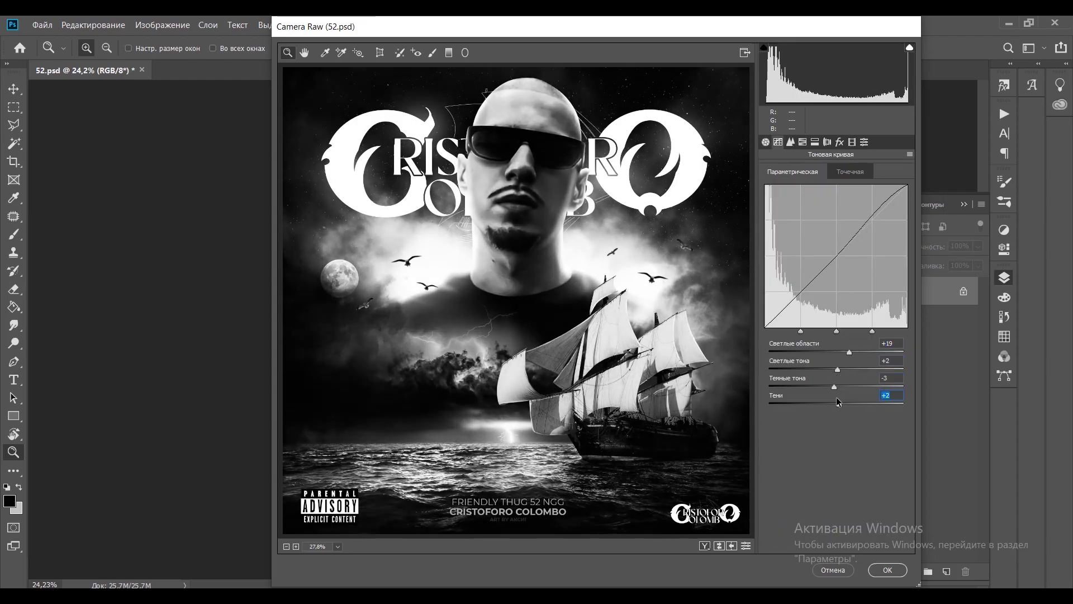
click(840, 142)
drag(770, 190, 809, 190)
drag(837, 286, 788, 285)
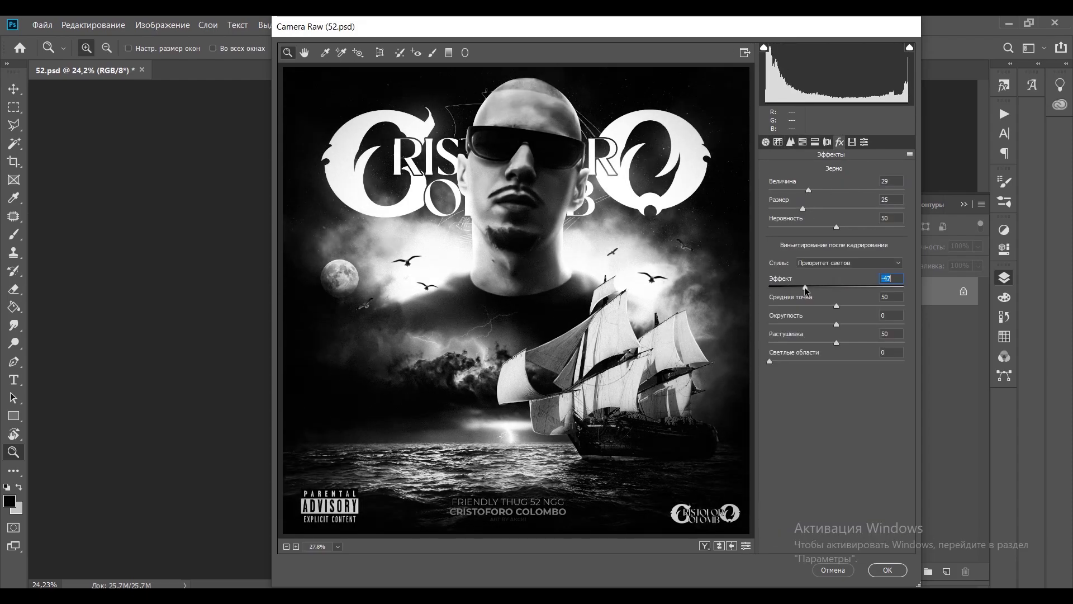
key(Return)
click(894, 322)
click(928, 369)
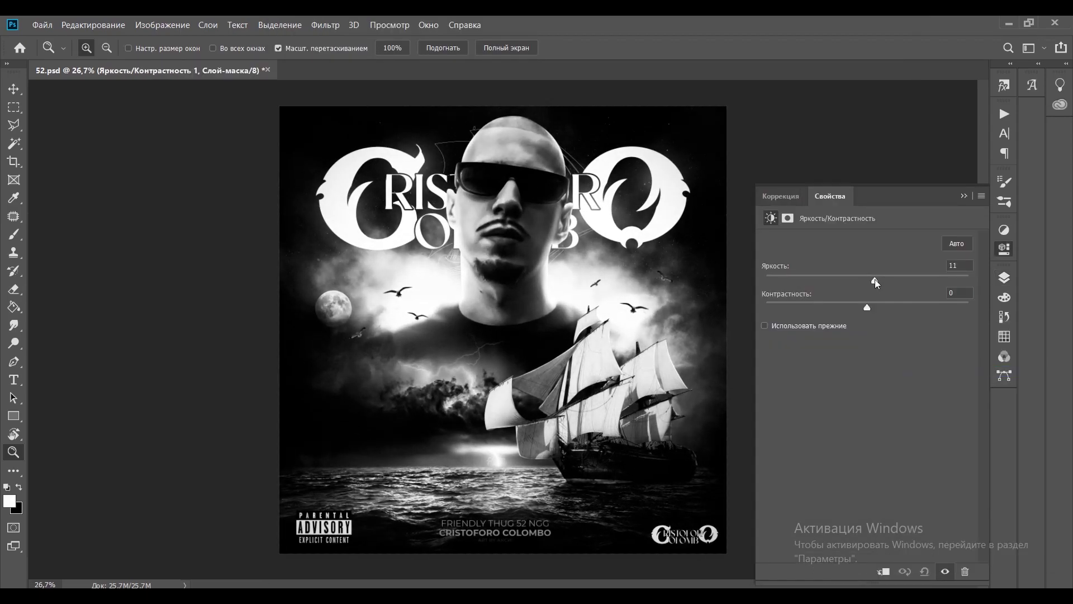